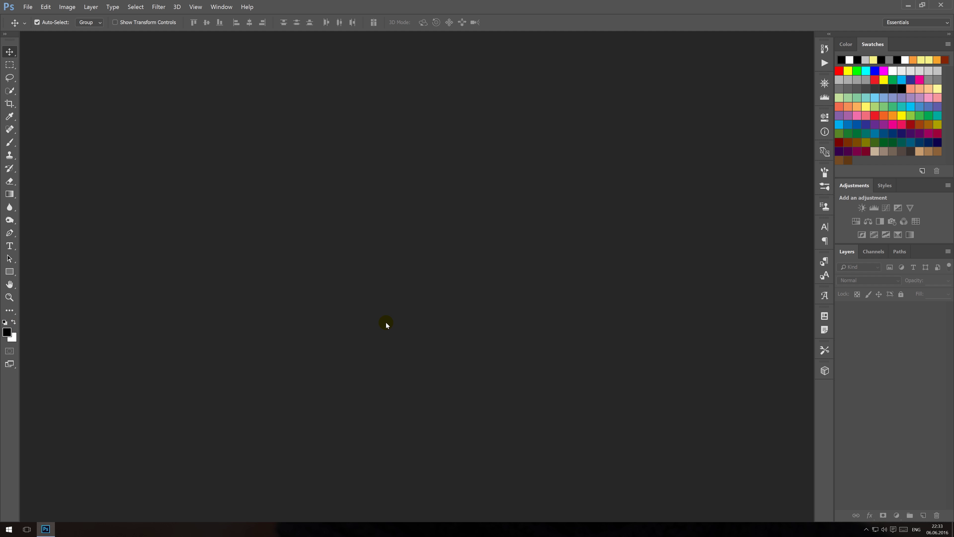
Step: Enter a Custom 6000 × 4000 px size for a new document
{"action": "key", "text": "ctrl+n"}
{"action": "left_click", "coordinate": [440, 132]}
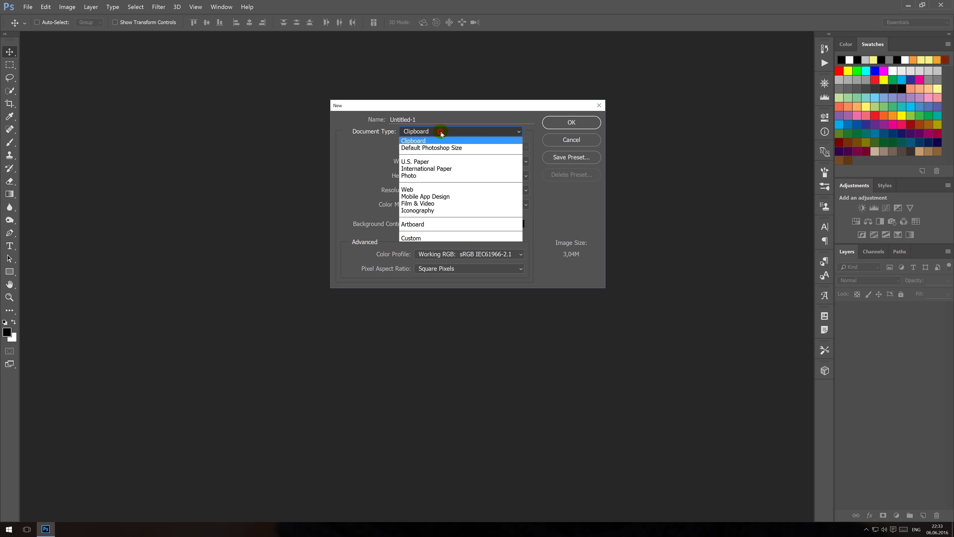
{"action": "left_click", "coordinate": [419, 238]}
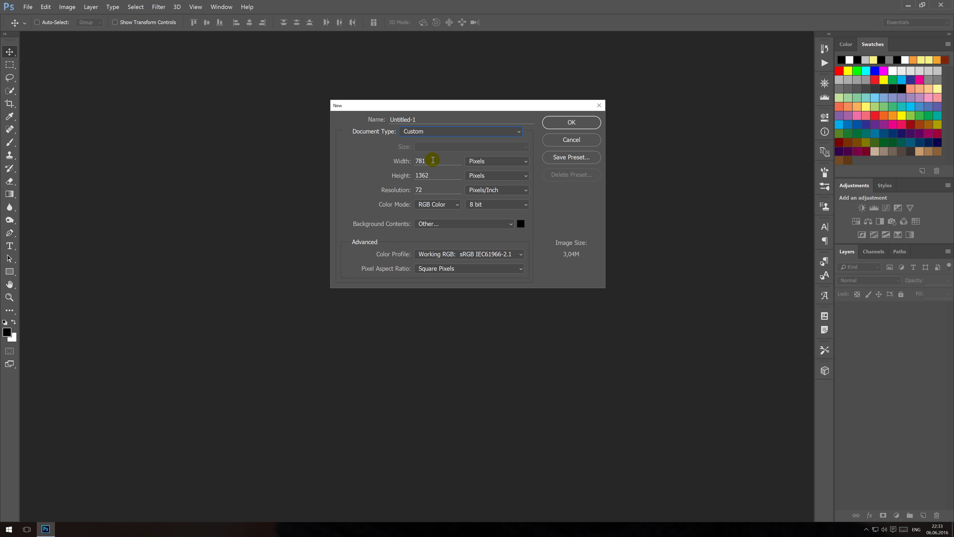
{"action": "double_click", "coordinate": [433, 160]}
{"action": "type", "text": "6000"}
{"action": "key", "text": "Tab"}
{"action": "type", "text": "4000"}
{"action": "key", "text": "Tab"}
{"action": "key", "text": "Return"}
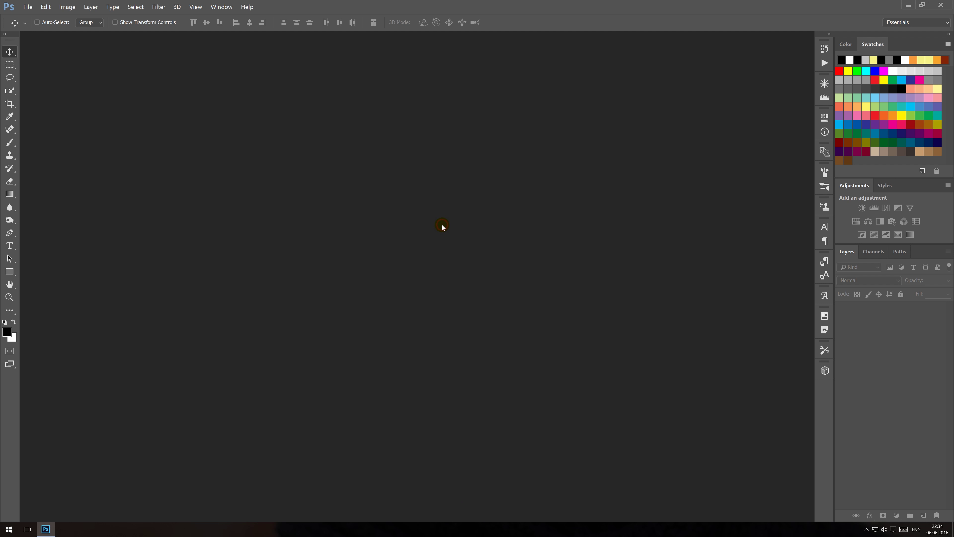
Step: Create the Custom 6000 × 4000 px, 300 ppi document with a black background
{"action": "key", "text": "ctrl+n"}
{"action": "left_click", "coordinate": [459, 133]}
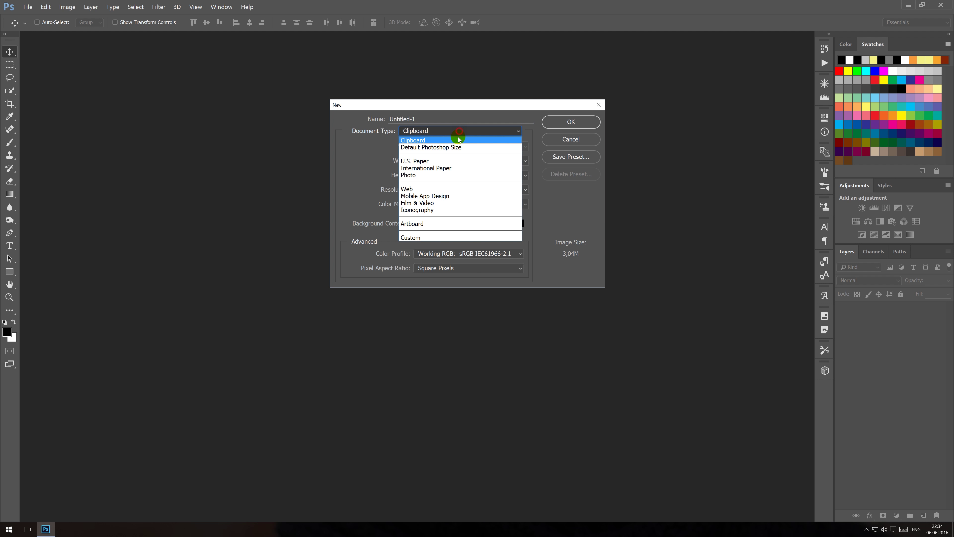
{"action": "left_click", "coordinate": [423, 229]}
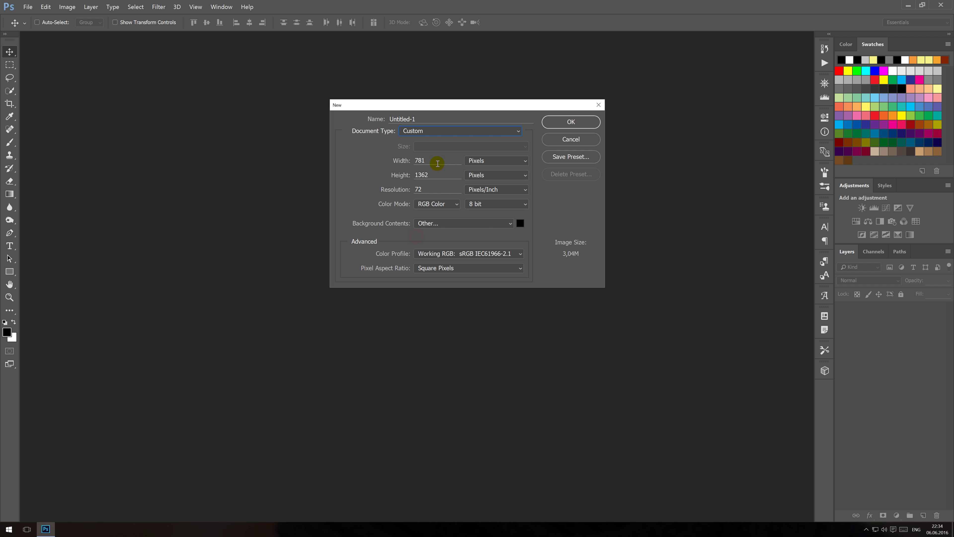
{"action": "left_click_drag", "start_coordinate": [428, 161], "coordinate": [413, 161]}
{"action": "type", "text": "6000"}
{"action": "key", "text": "Tab"}
{"action": "left_click", "coordinate": [561, 126]}
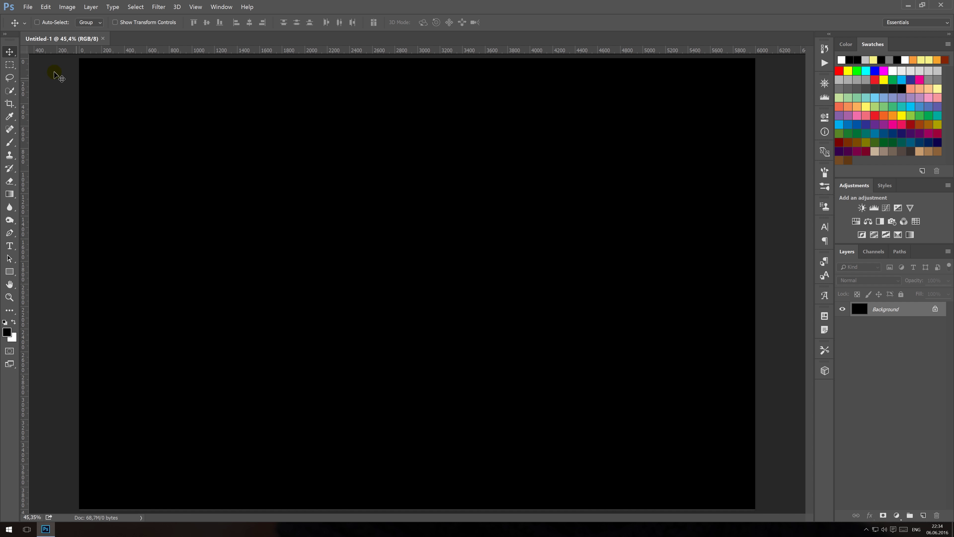
Step: Marquee-select the sky area and choose the Orange, Yellow gradient preset
{"action": "left_click", "coordinate": [10, 65]}
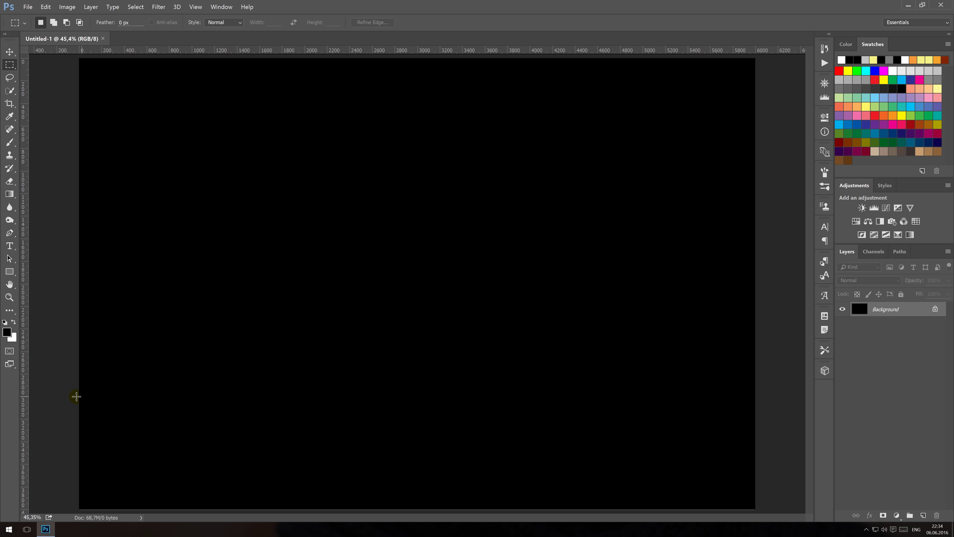
{"action": "left_click_drag", "start_coordinate": [67, 398], "coordinate": [792, 511]}
{"action": "left_click", "coordinate": [10, 194]}
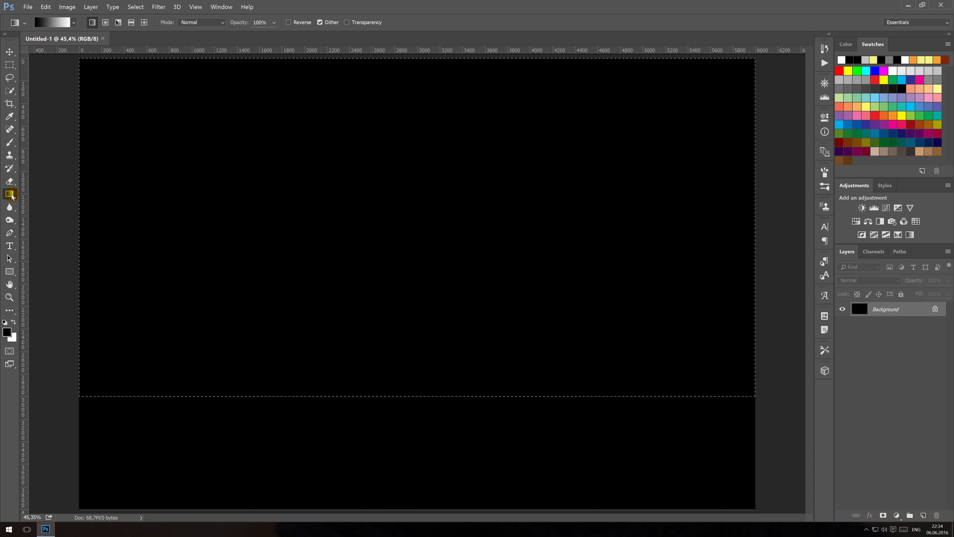
{"action": "left_click", "coordinate": [60, 22]}
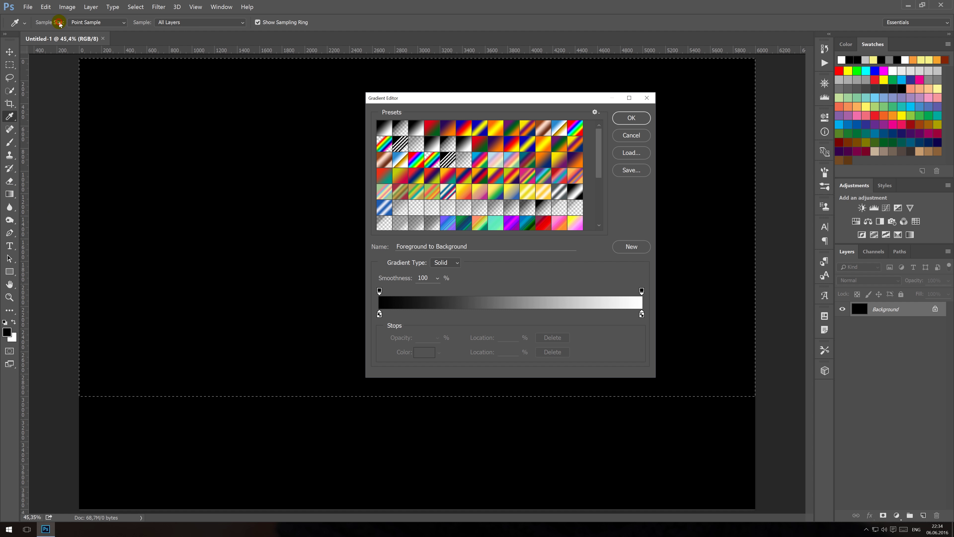
{"action": "left_click", "coordinate": [466, 193]}
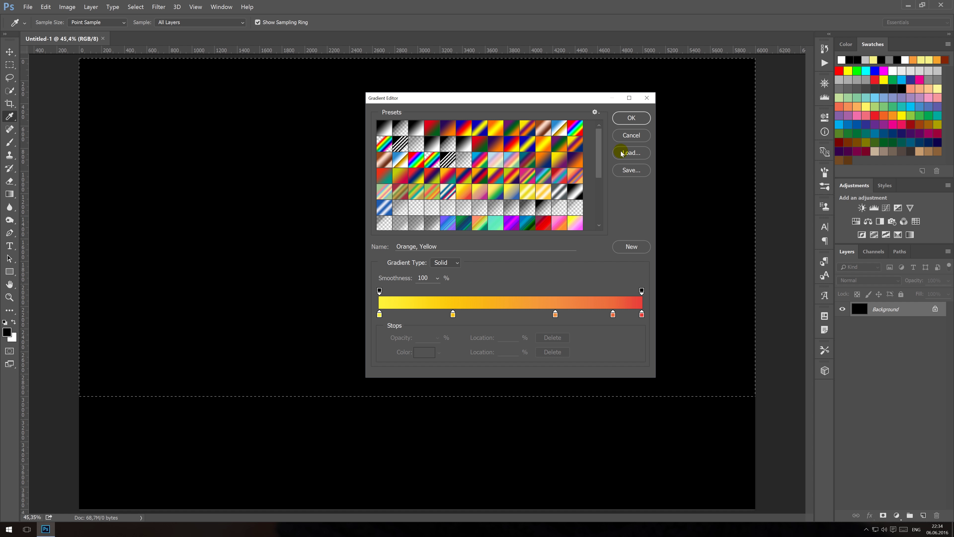
{"action": "left_click", "coordinate": [625, 118]}
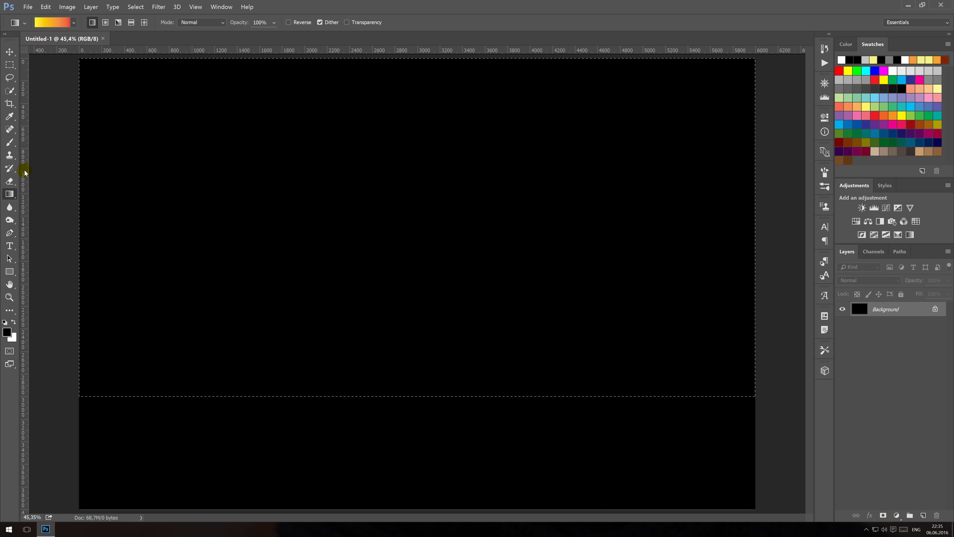
Step: Place a vertical centre guide and drag the red-to-yellow gradient upward from the horizon
{"action": "left_click_drag", "start_coordinate": [31, 173], "coordinate": [380, 234]}
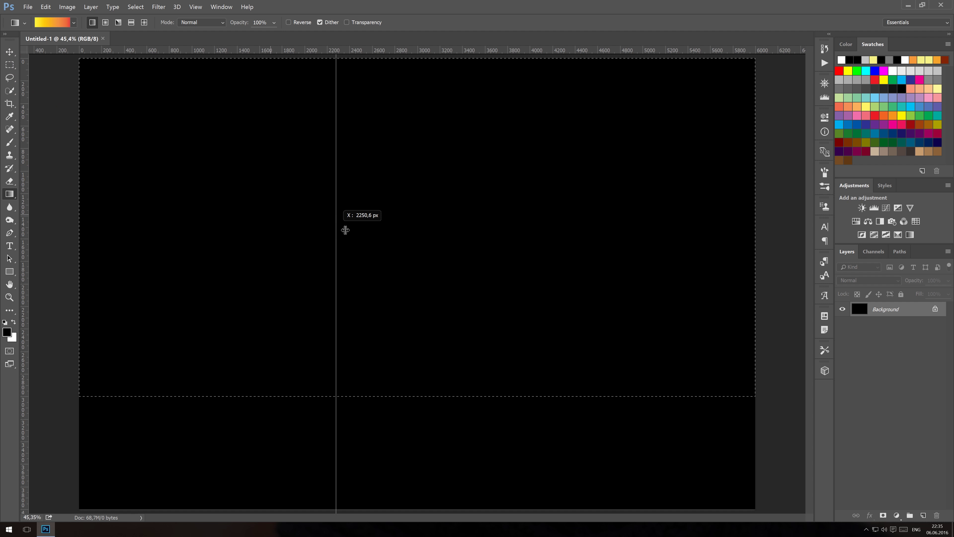
{"action": "left_click_drag", "start_coordinate": [380, 235], "coordinate": [420, 243]}
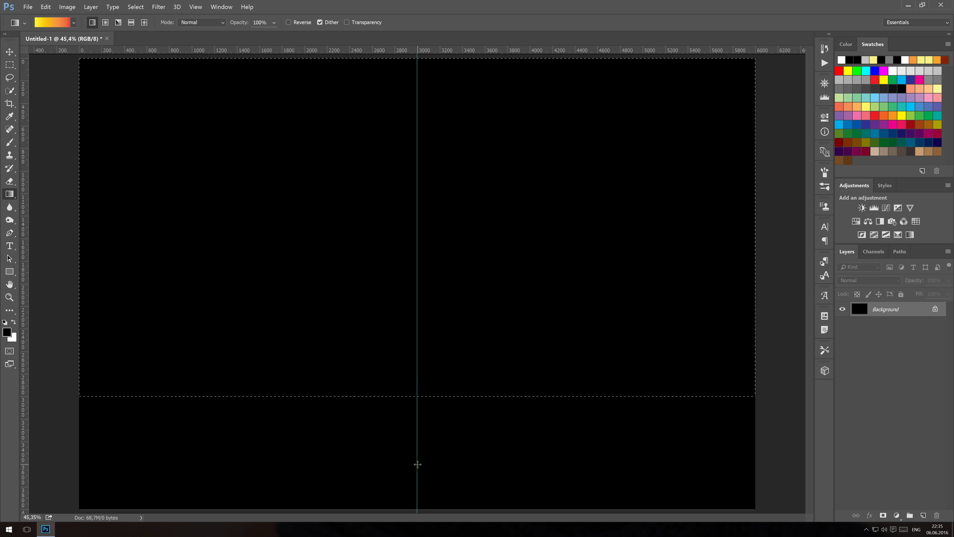
{"action": "left_click_drag", "start_coordinate": [422, 362], "coordinate": [428, 271]}
{"action": "left_click_drag", "start_coordinate": [427, 173], "coordinate": [426, 172]}
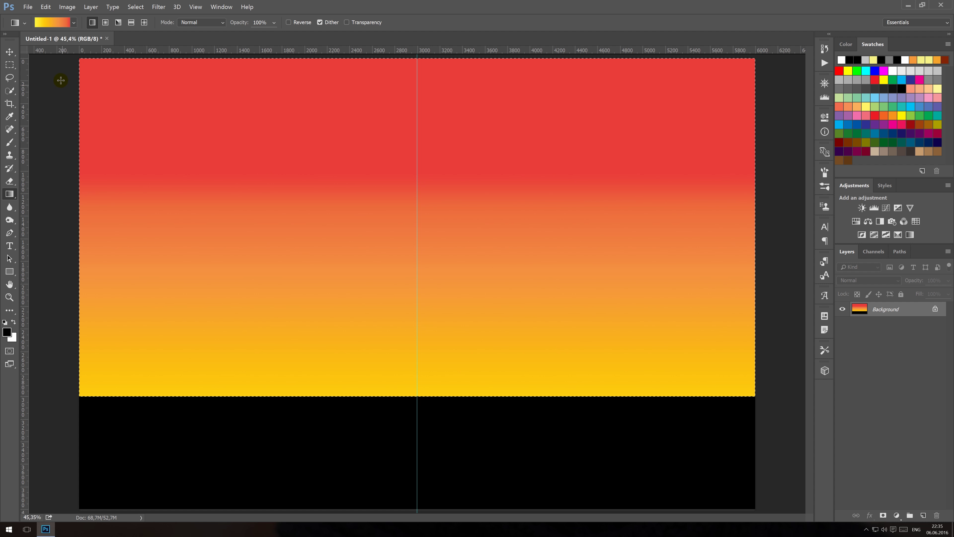
{"action": "left_click", "coordinate": [9, 51]}
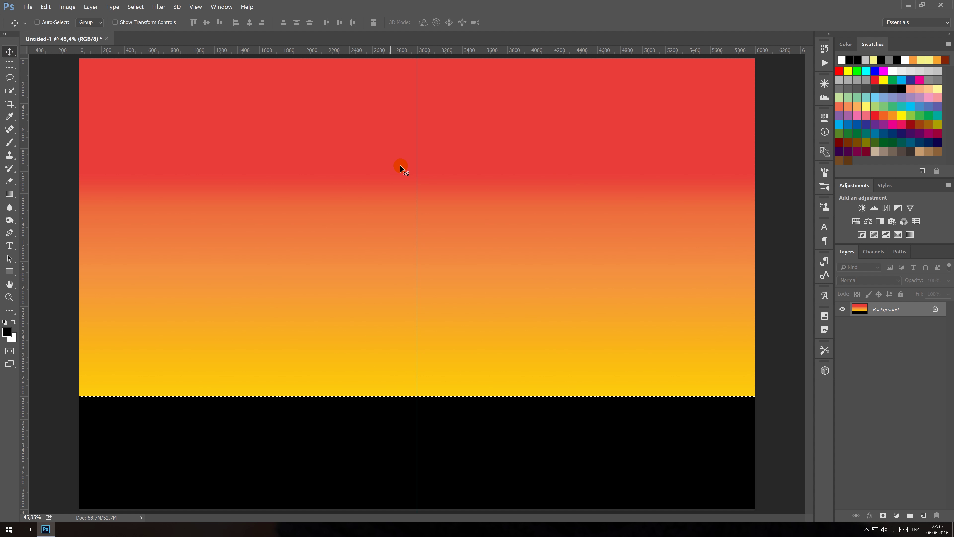
Step: Remove the centre guide, deselect, and rename the Background layer to savanna
{"action": "left_click_drag", "start_coordinate": [417, 162], "coordinate": [31, 169]}
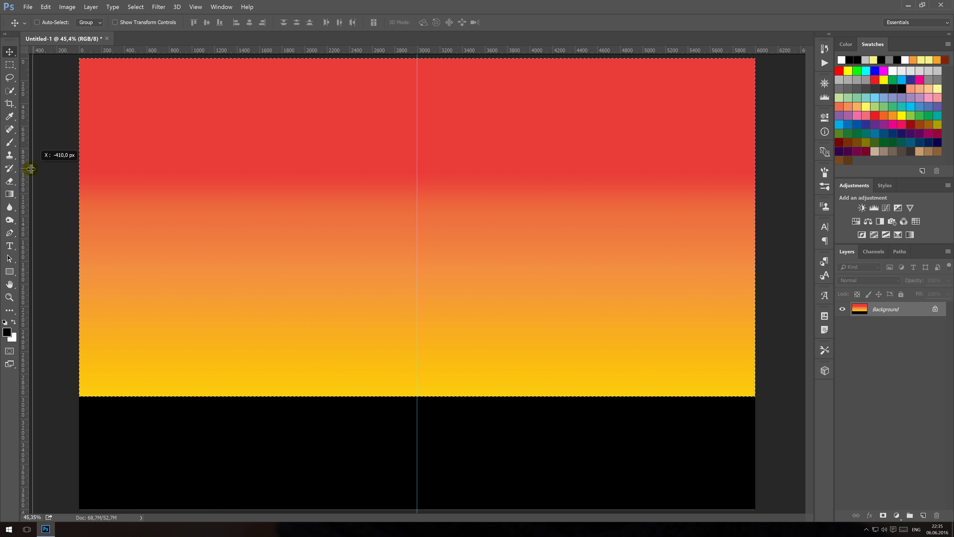
{"action": "left_click_drag", "start_coordinate": [30, 169], "coordinate": [32, 169]}
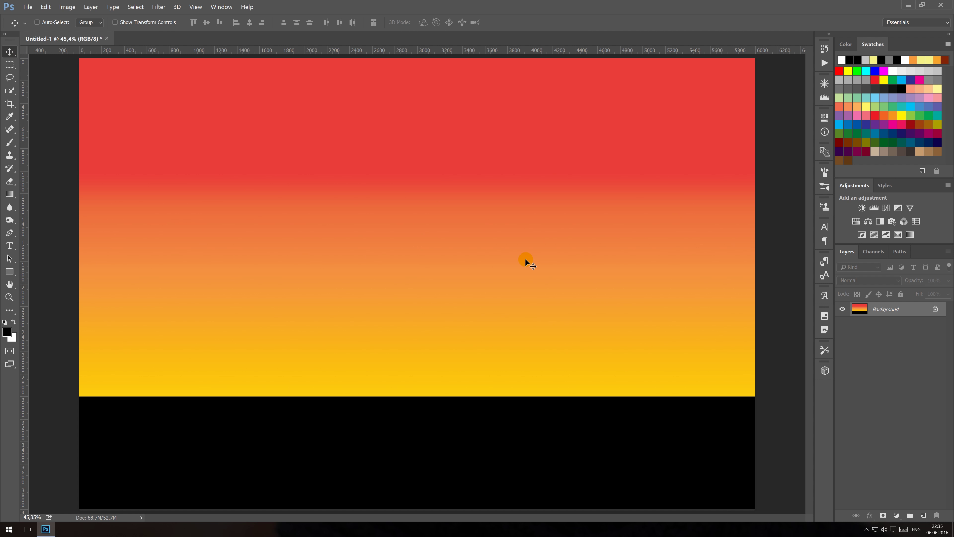
{"action": "key", "text": "ctrl+d"}
{"action": "double_click", "coordinate": [886, 313]}
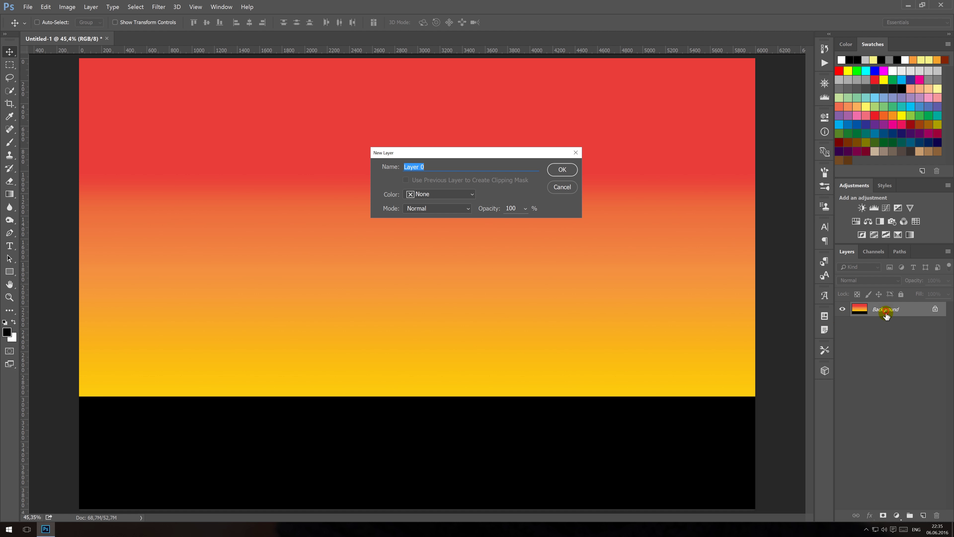
{"action": "type", "text": "savanna"}
{"action": "key", "text": "Return"}
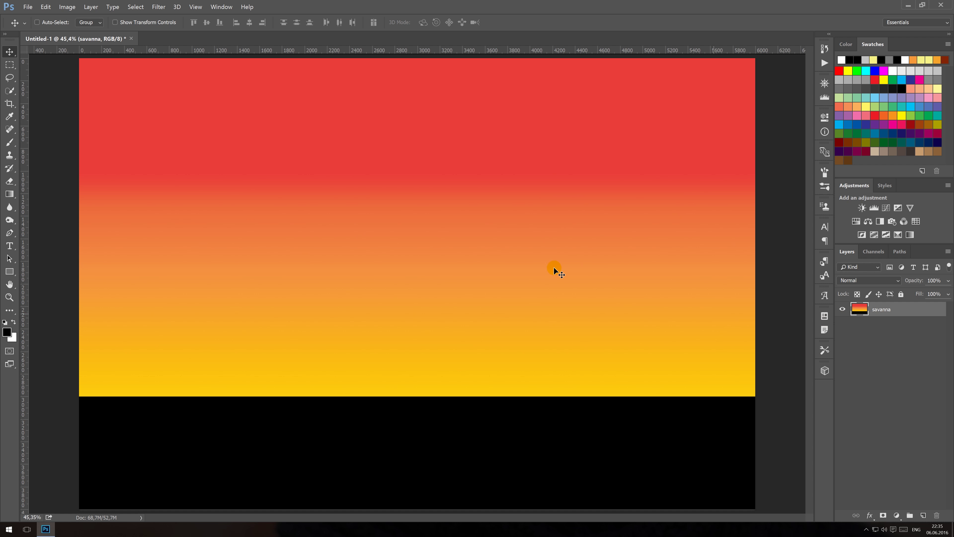
Step: Open Painted_African_Tree_PNG_Clipart_Picture.png and rename its layer to tree
{"action": "right_click", "coordinate": [191, 37]}
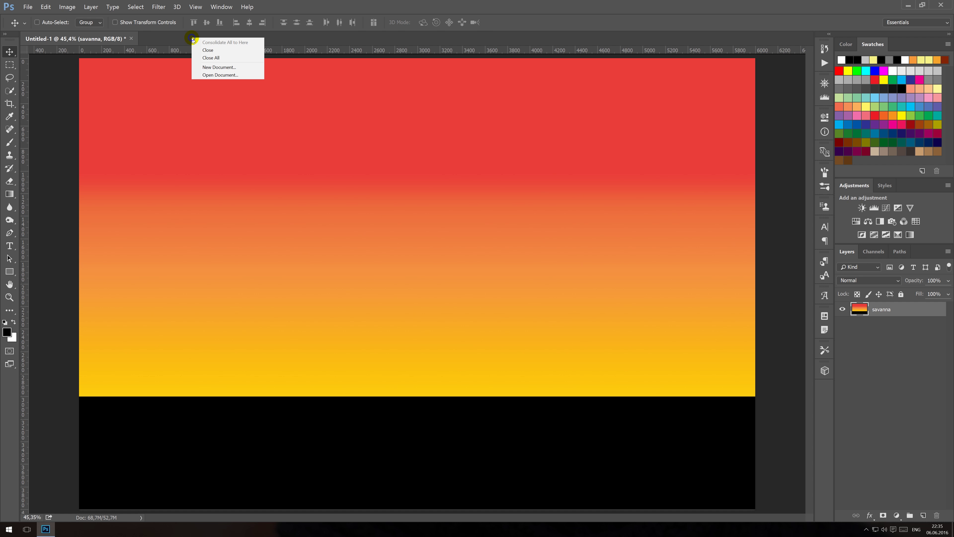
{"action": "left_click", "coordinate": [213, 71]}
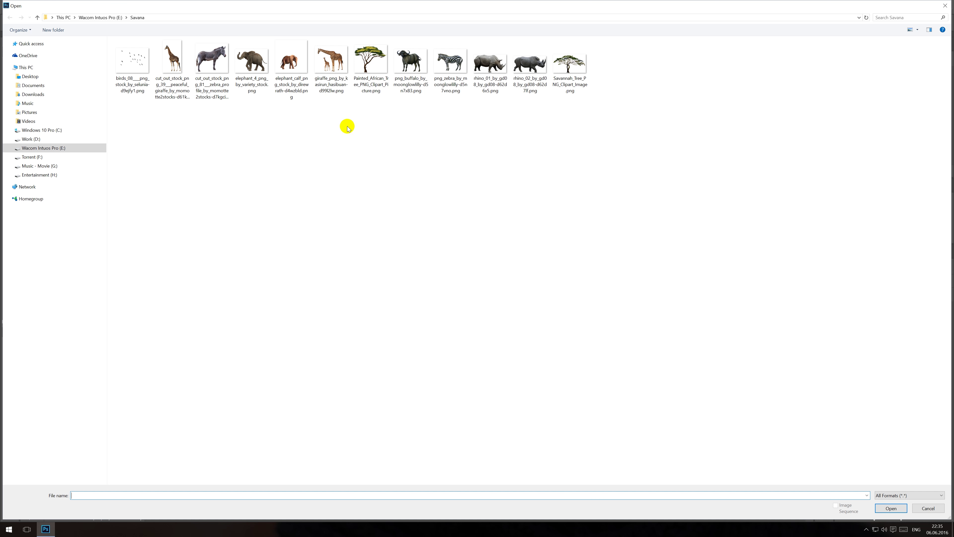
{"action": "double_click", "coordinate": [372, 67]}
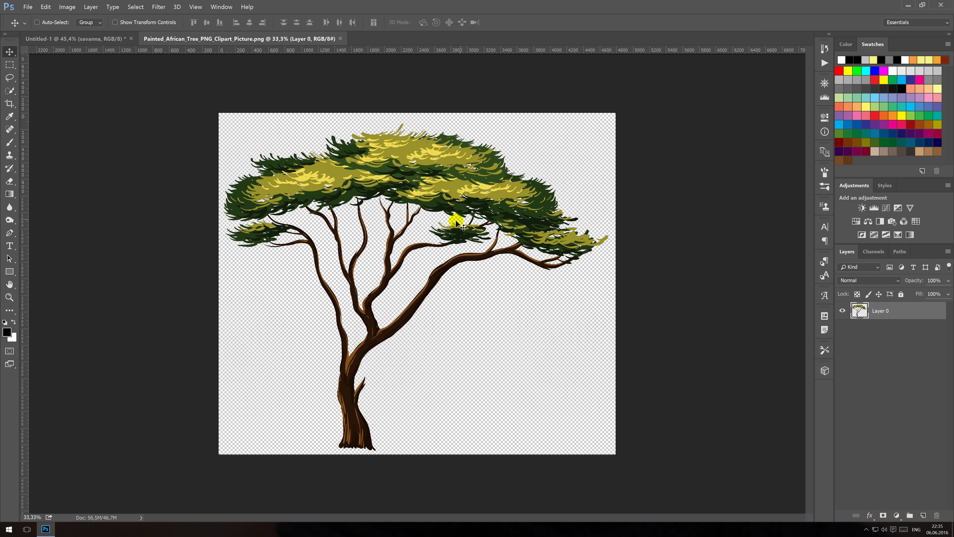
{"action": "double_click", "coordinate": [881, 311]}
{"action": "type", "text": "tree"}
{"action": "key", "text": "Return"}
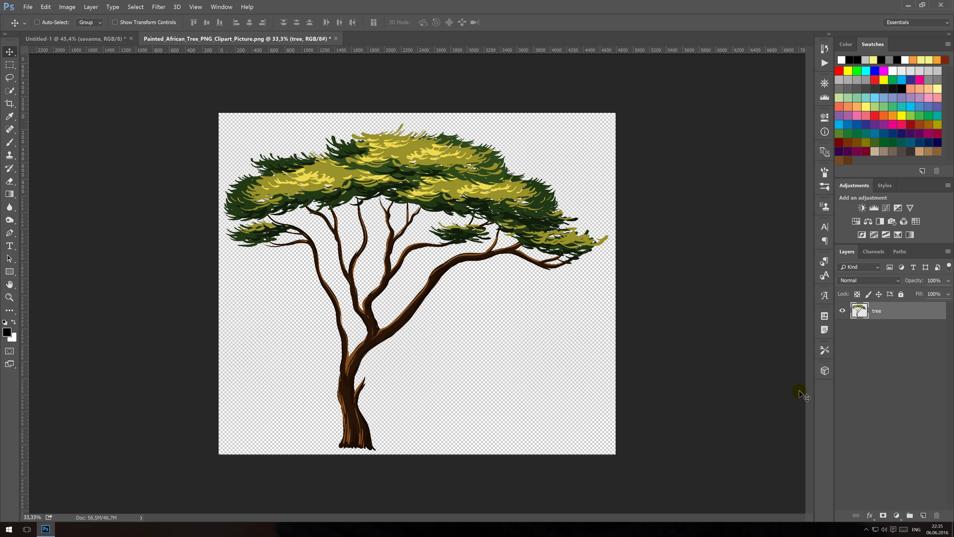
Step: Drag the tree into the savanna document, shrink it to about half, and set it on the horizon
{"action": "left_click_drag", "start_coordinate": [369, 335], "coordinate": [82, 55]}
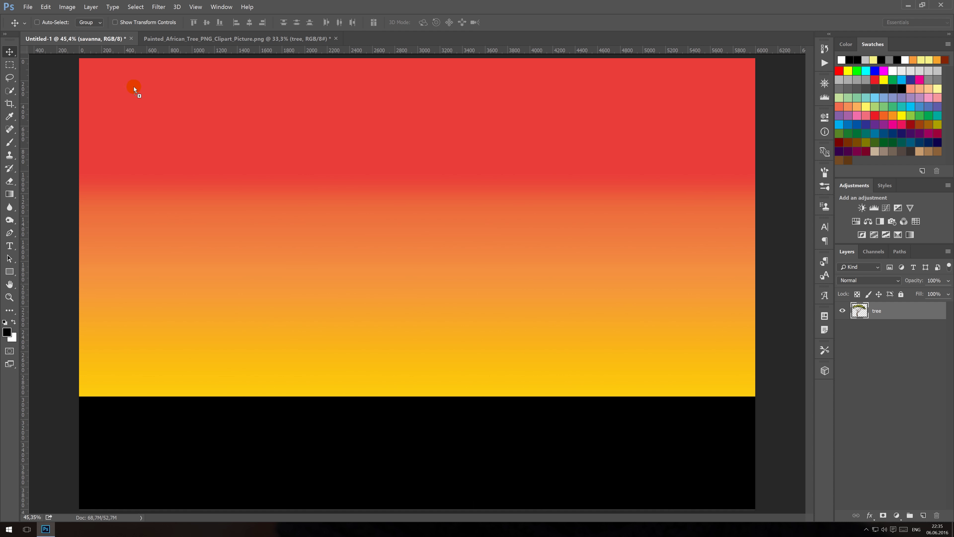
{"action": "left_click_drag", "start_coordinate": [83, 55], "coordinate": [300, 267]}
{"action": "key", "text": "ctrl+t"}
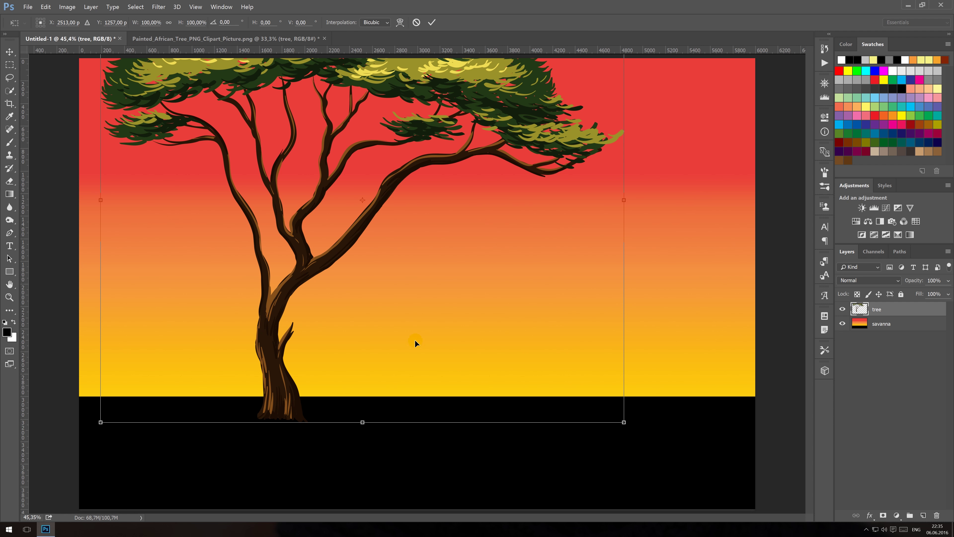
{"action": "left_click_drag", "start_coordinate": [624, 422], "coordinate": [484, 303]}
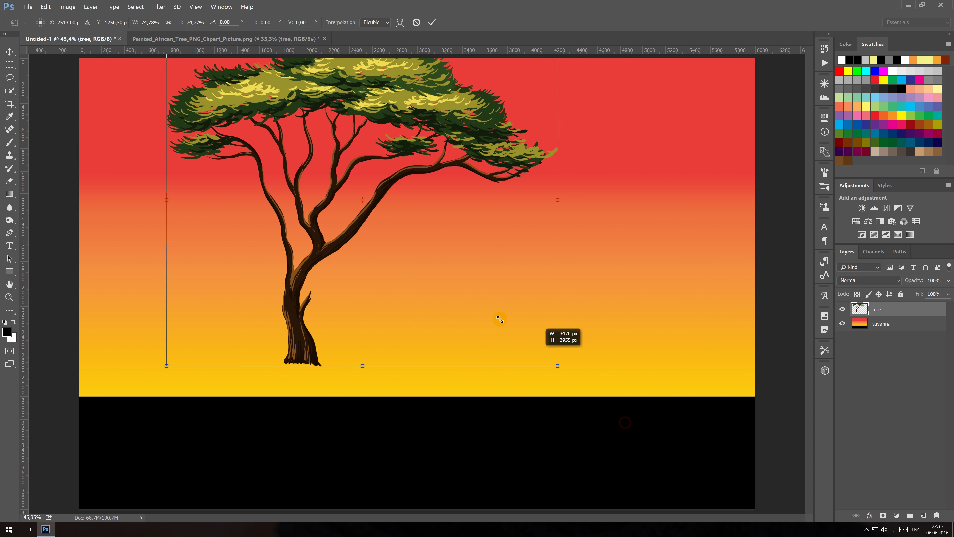
{"action": "left_click_drag", "start_coordinate": [325, 246], "coordinate": [306, 341]}
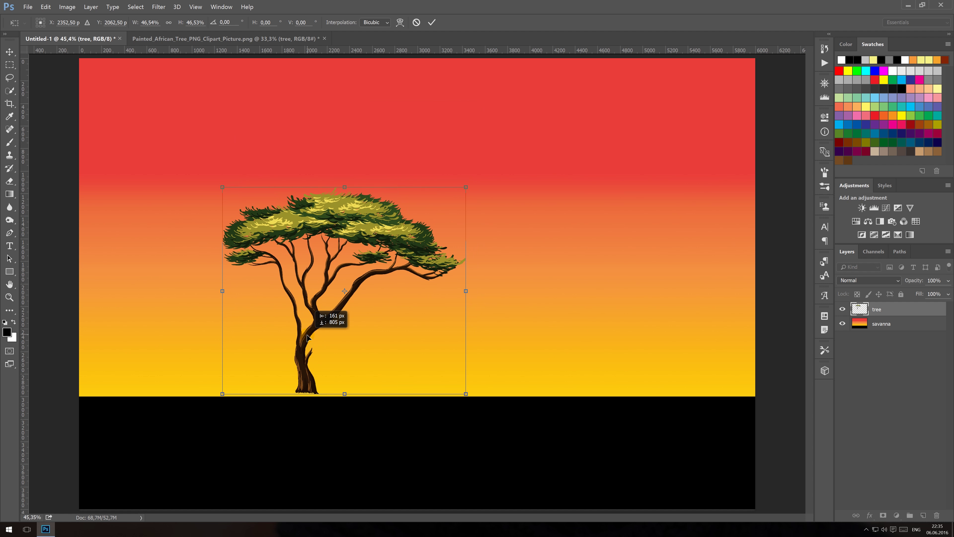
{"action": "key", "text": "Return"}
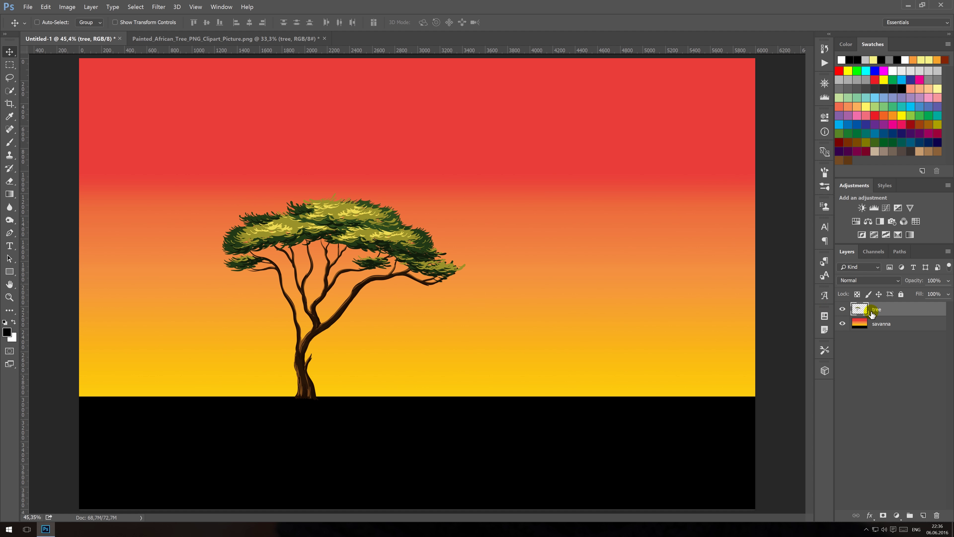
Step: Rename the layer tree 1, duplicate it as tree 2, and shift the copy slightly left
{"action": "double_click", "coordinate": [881, 312]}
{"action": "type", "text": "1"}
{"action": "key", "text": "Return"}
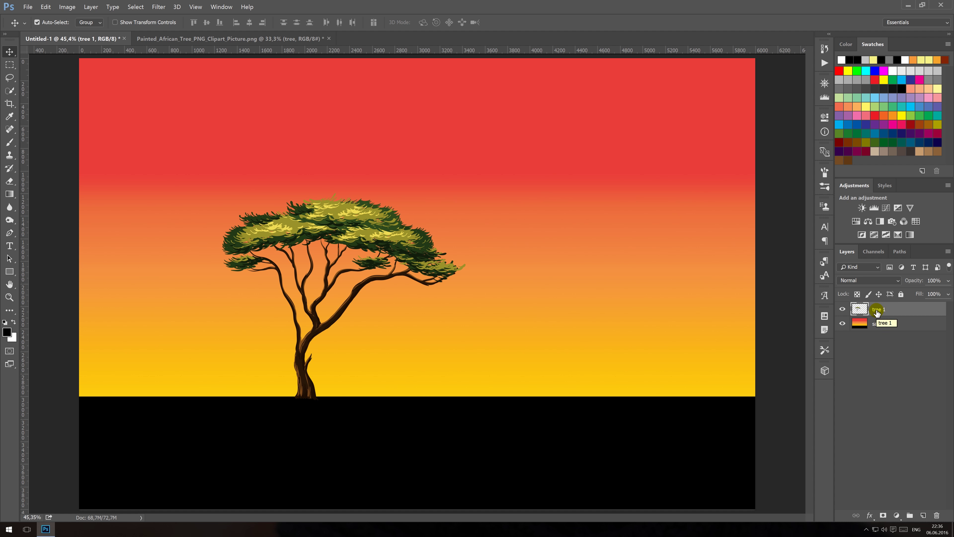
{"action": "key", "text": "ctrl+j"}
{"action": "double_click", "coordinate": [884, 310]}
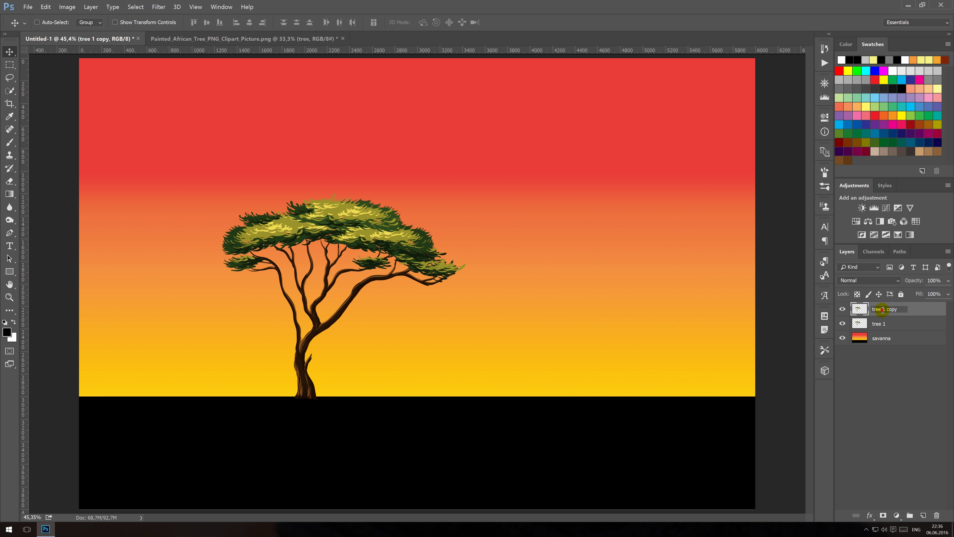
{"action": "left_click_drag", "start_coordinate": [882, 310], "coordinate": [925, 315]}
{"action": "type", "text": "tree 2"}
{"action": "key", "text": "Return"}
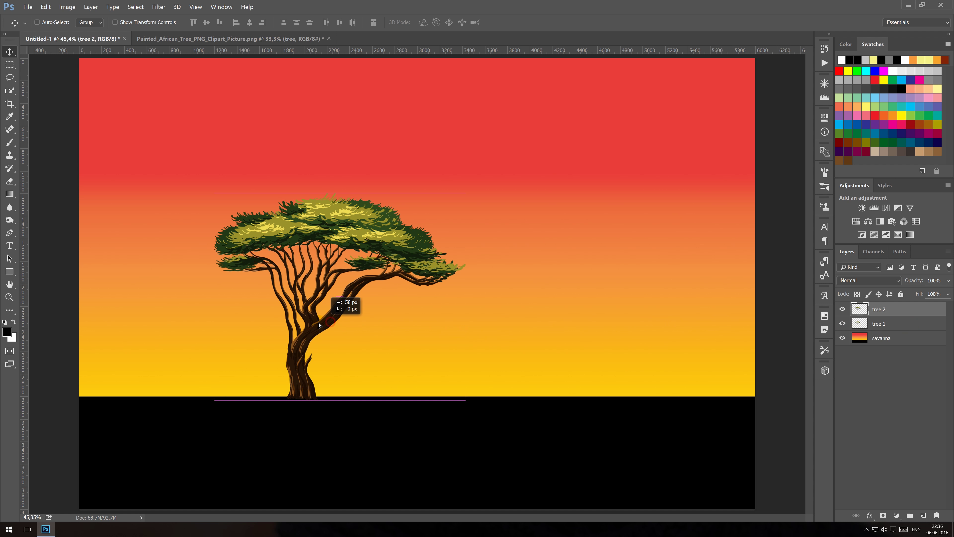
{"action": "left_click_drag", "start_coordinate": [330, 324], "coordinate": [305, 323]}
Step: Scale tree 2 to about 70%, flip it horizontally, and place it left of the trunk
{"action": "key", "text": "ctrl+t"}
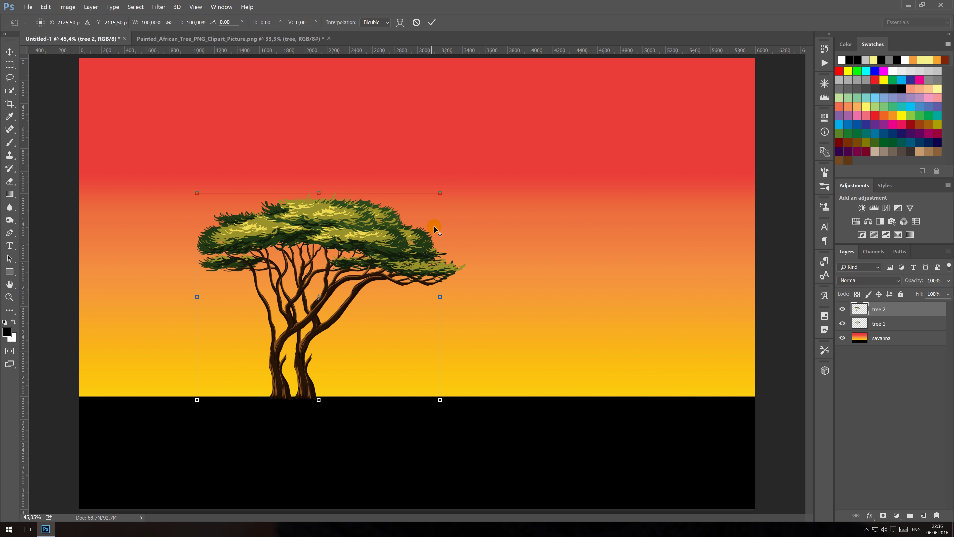
{"action": "left_click_drag", "start_coordinate": [439, 193], "coordinate": [403, 225]}
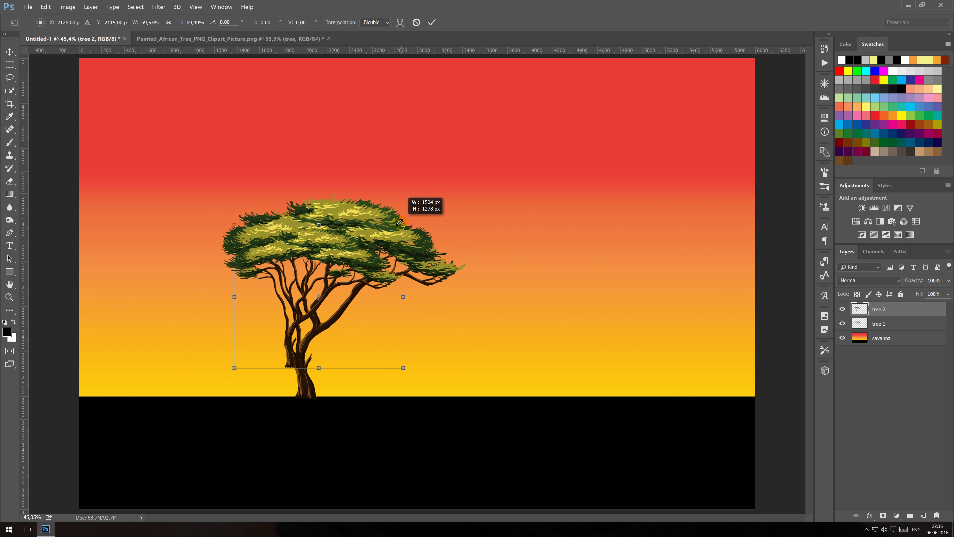
{"action": "left_click_drag", "start_coordinate": [290, 338], "coordinate": [287, 368]}
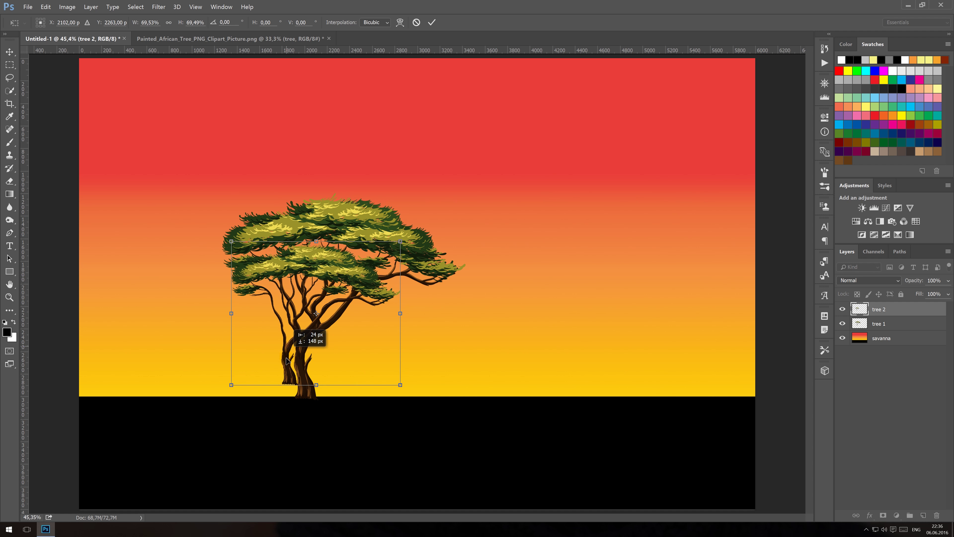
{"action": "right_click", "coordinate": [287, 368]}
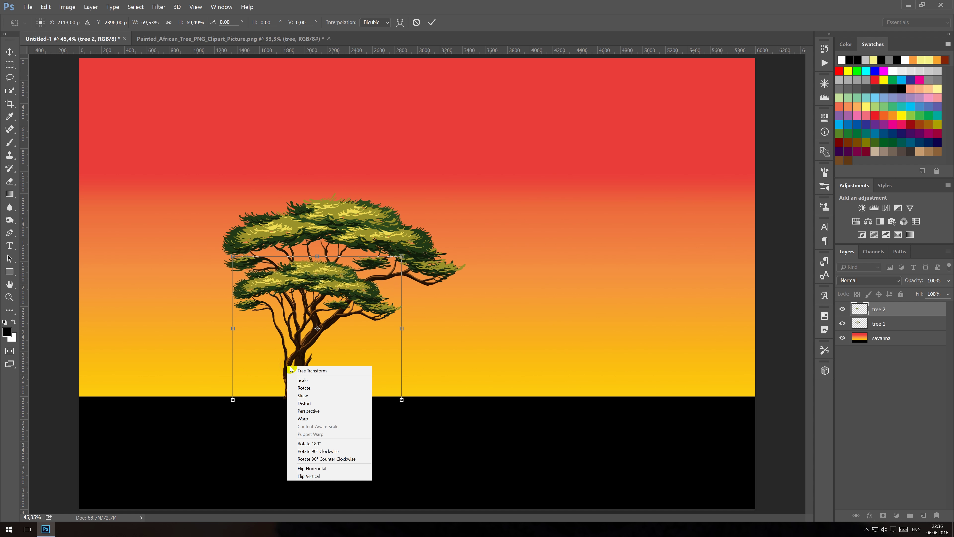
{"action": "left_click", "coordinate": [330, 470]}
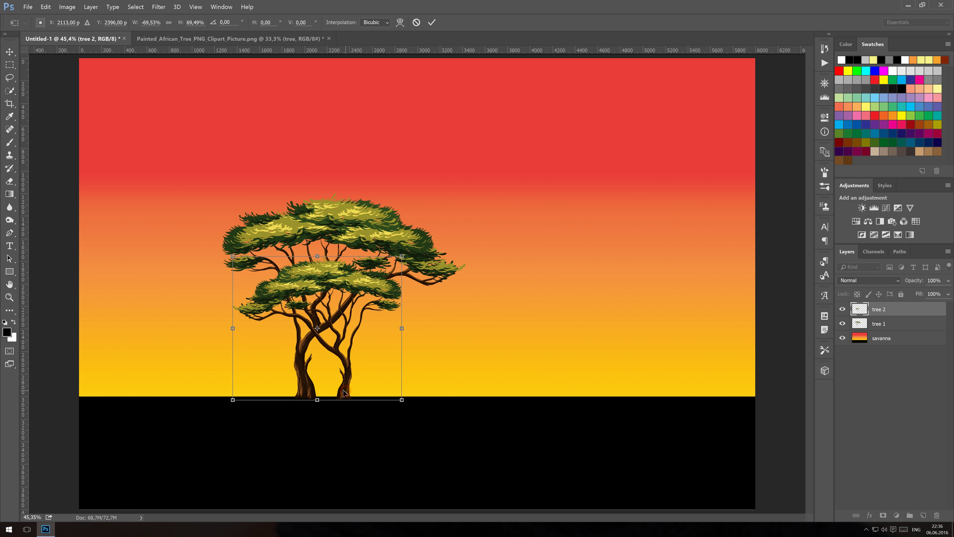
{"action": "left_click_drag", "start_coordinate": [344, 393], "coordinate": [295, 391]}
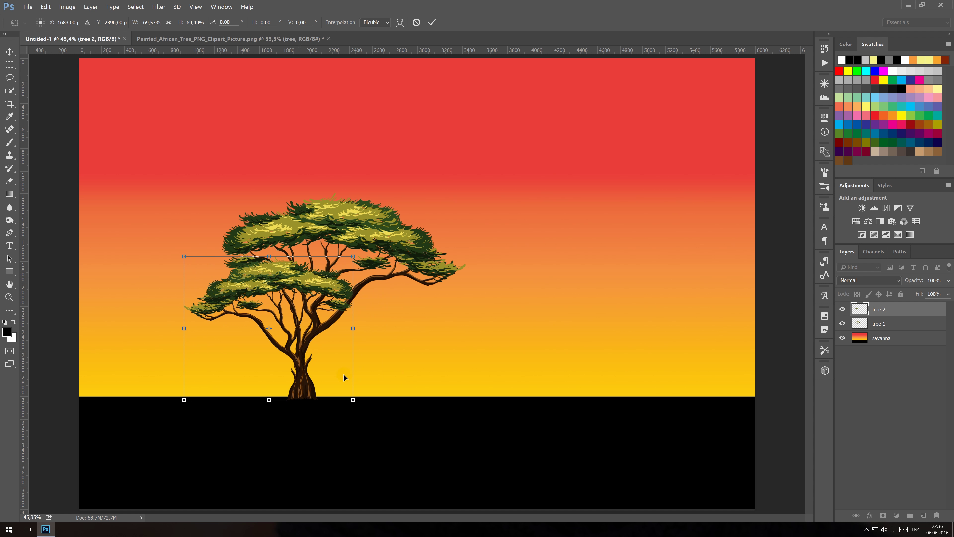
{"action": "key", "text": "Return"}
{"action": "key", "text": "c"}
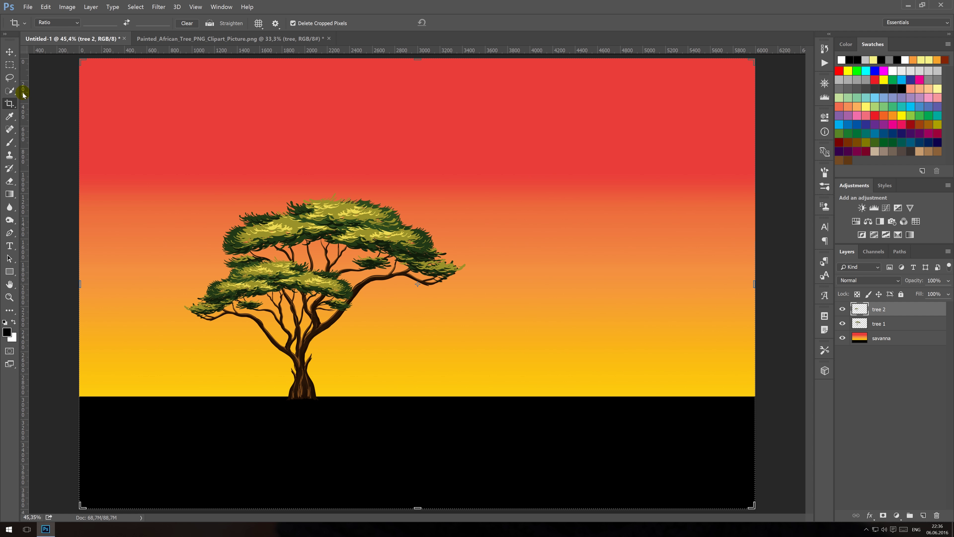
{"action": "left_click", "coordinate": [9, 51]}
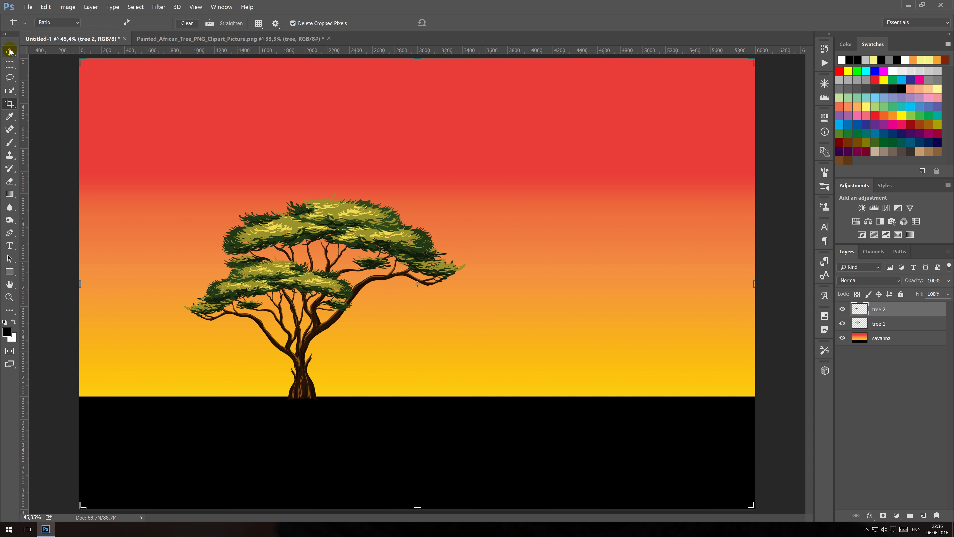
Step: Close the tree PNG without saving, open the standing giraffe PNG, and drag it into the scene
{"action": "left_click", "coordinate": [329, 38]}
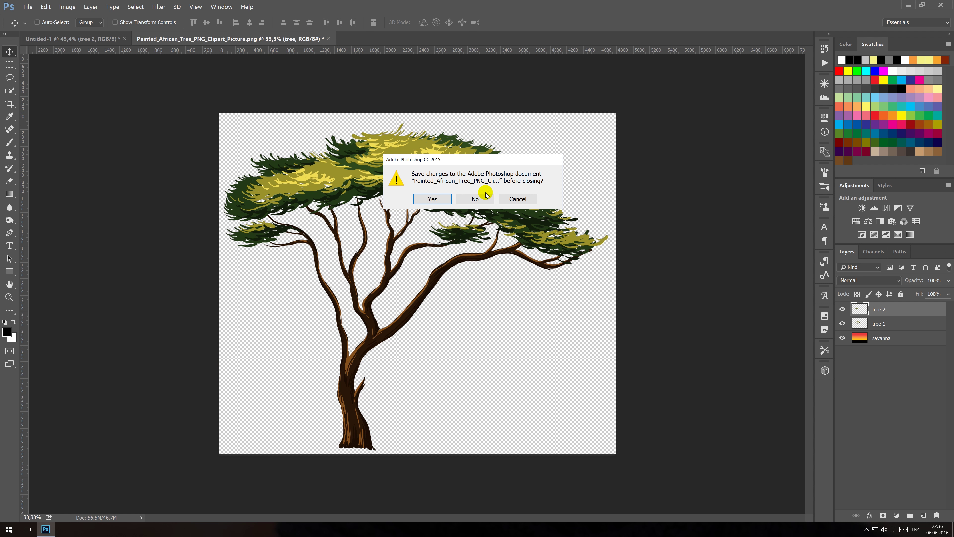
{"action": "left_click", "coordinate": [475, 199]}
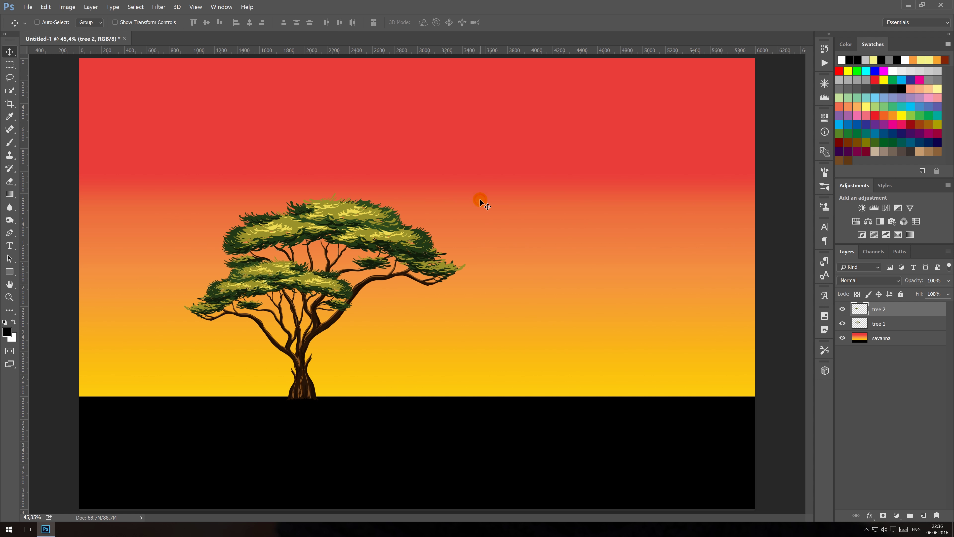
{"action": "right_click", "coordinate": [272, 36]}
{"action": "left_click", "coordinate": [298, 73]}
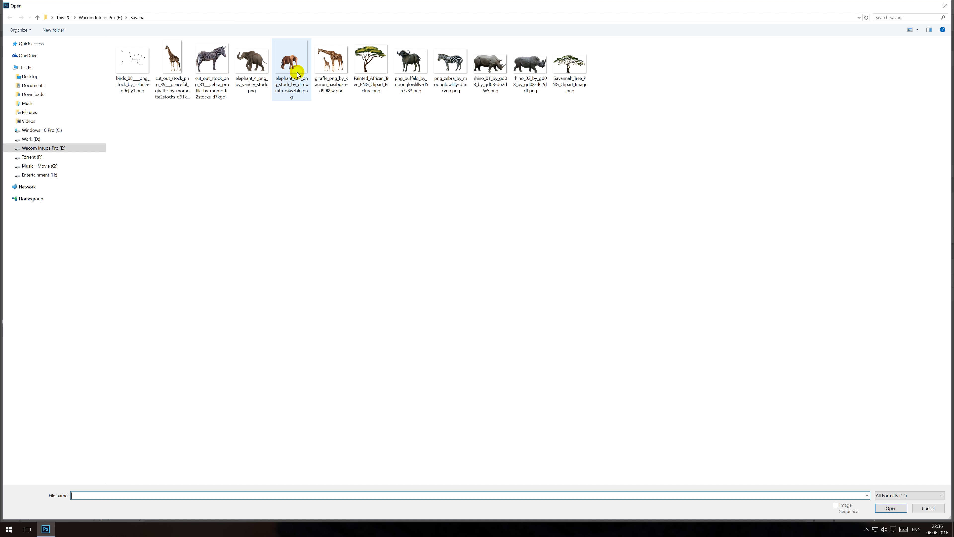
{"action": "left_click", "coordinate": [174, 62]}
{"action": "double_click", "coordinate": [174, 61]}
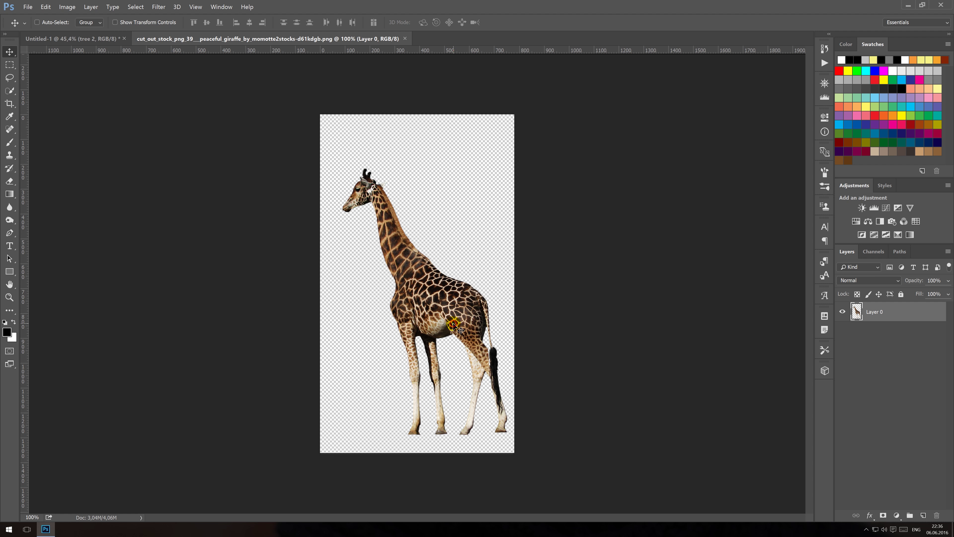
{"action": "mouse_move", "coordinate": [454, 326]}
{"action": "left_mouse_down"}
{"action": "mouse_move", "coordinate": [98, 39]}
{"action": "mouse_move", "coordinate": [187, 276]}
{"action": "mouse_move", "coordinate": [179, 337]}
{"action": "left_mouse_up"}
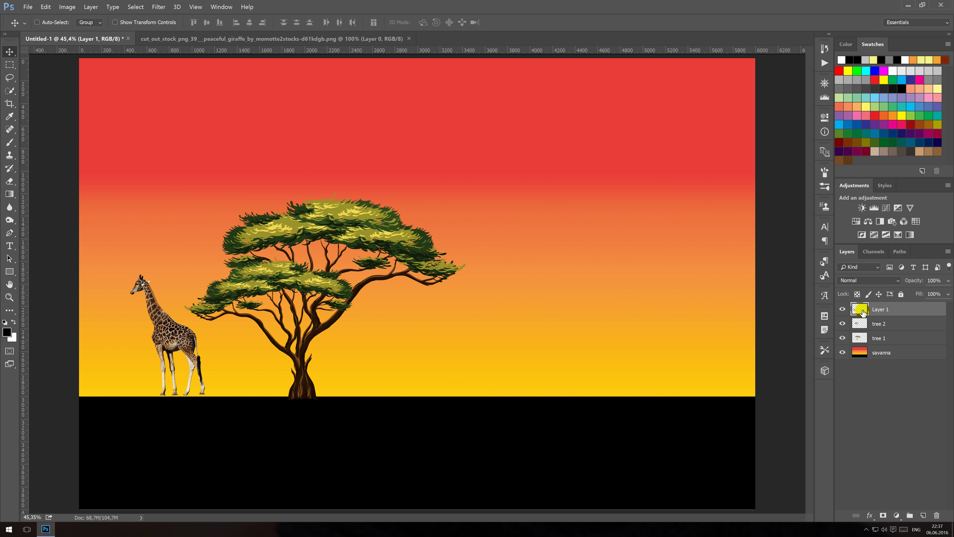
Step: Rename the giraffe layer giraffe 1, flip it horizontally, and nudge it down
{"action": "left_click", "coordinate": [876, 310]}
{"action": "double_click", "coordinate": [876, 310]}
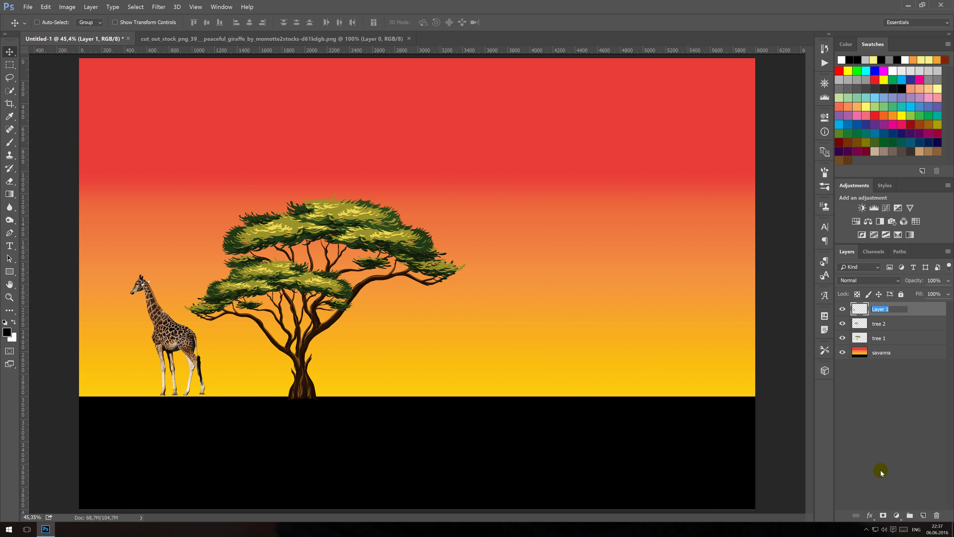
{"action": "type", "text": "giraffe 1"}
{"action": "key", "text": "Return"}
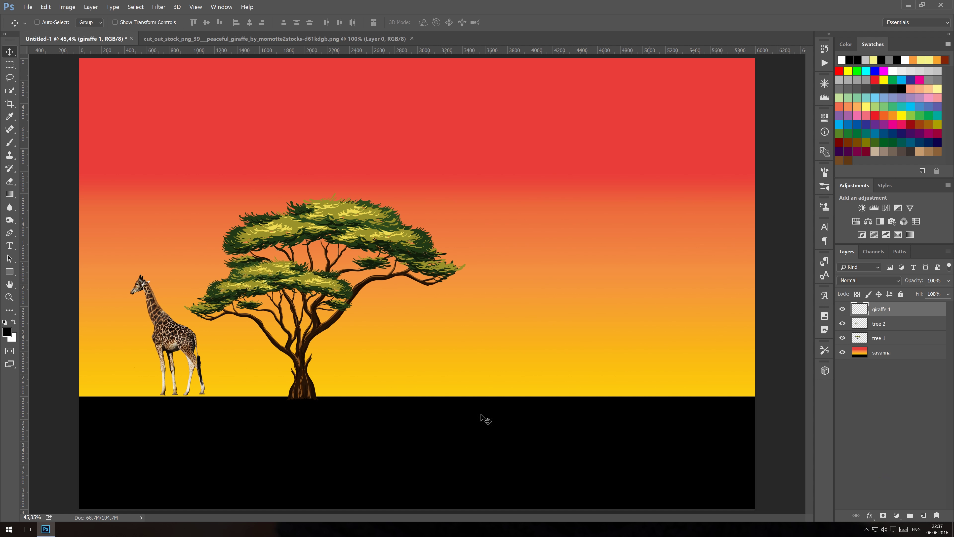
{"action": "key", "text": "ctrl+t"}
{"action": "right_click", "coordinate": [189, 355]}
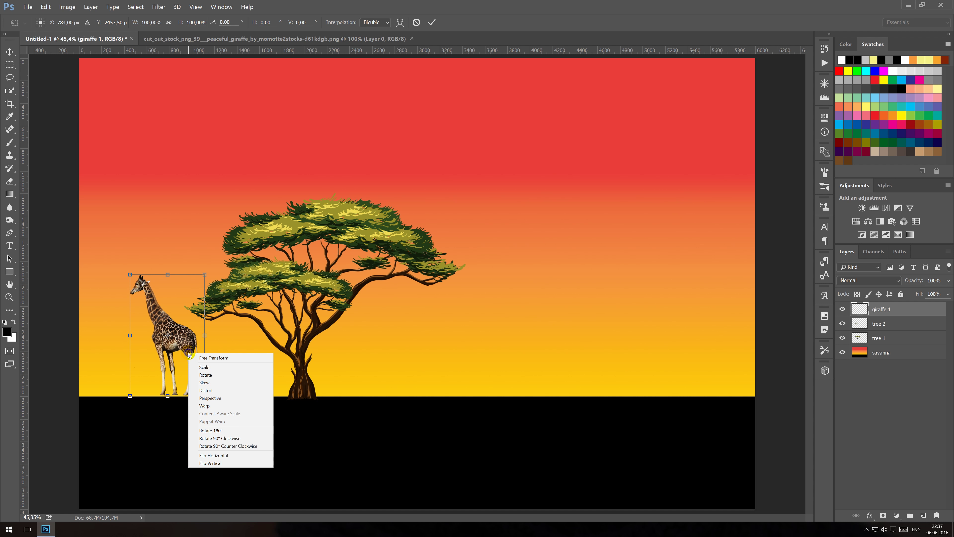
{"action": "left_click", "coordinate": [219, 456]}
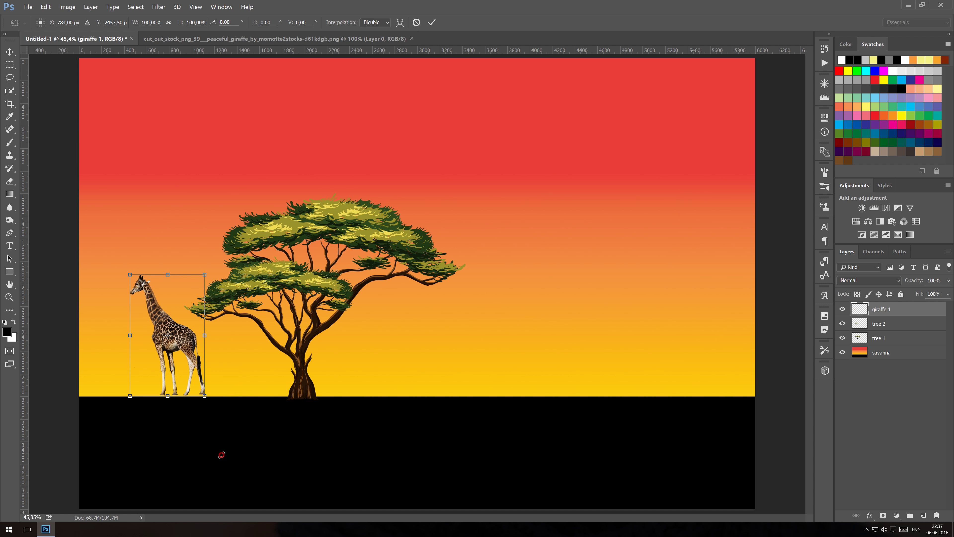
{"action": "key", "text": "Down"}
{"action": "key", "text": "Down"}
{"action": "key", "text": "Down"}
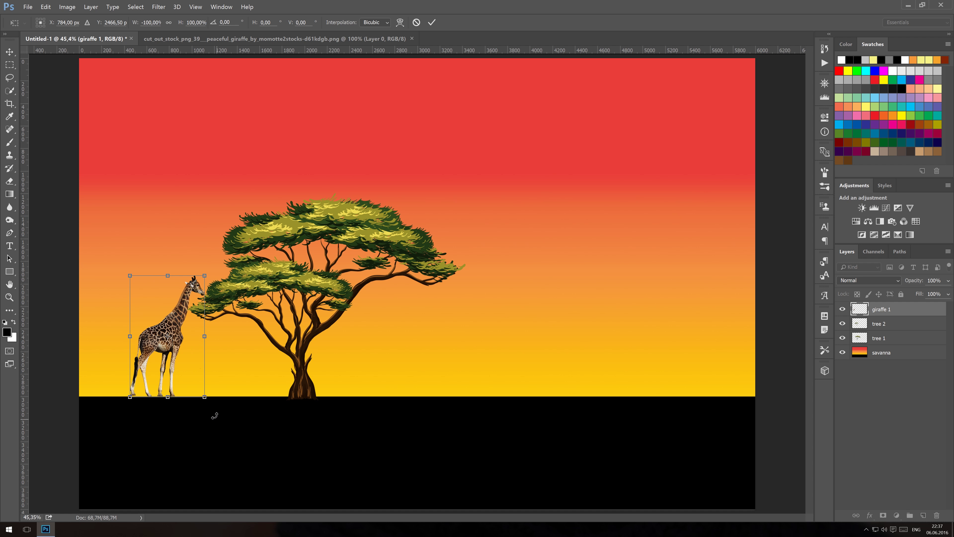
Step: Warp giraffe 1 so its neck and head reach up into the acacia leaves
{"action": "right_click", "coordinate": [195, 369]}
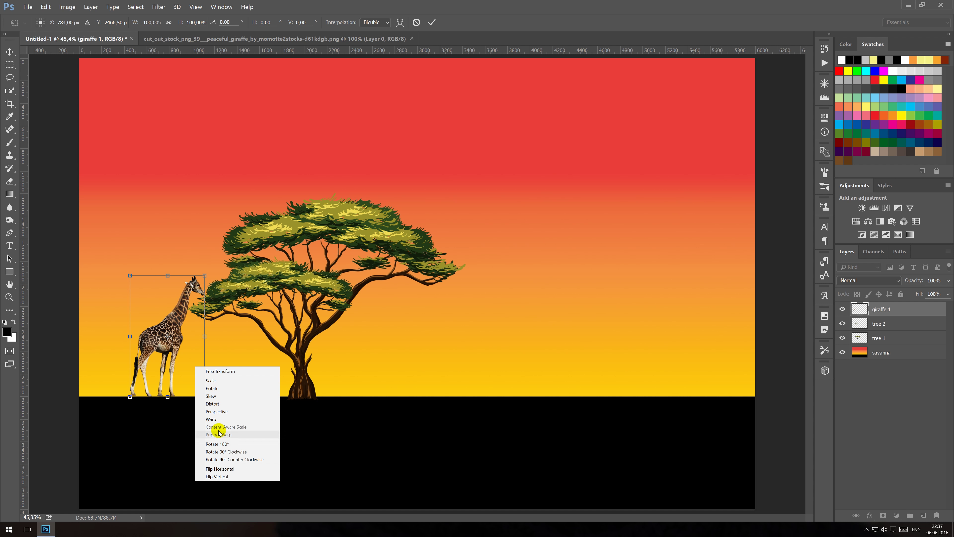
{"action": "left_click", "coordinate": [212, 419]}
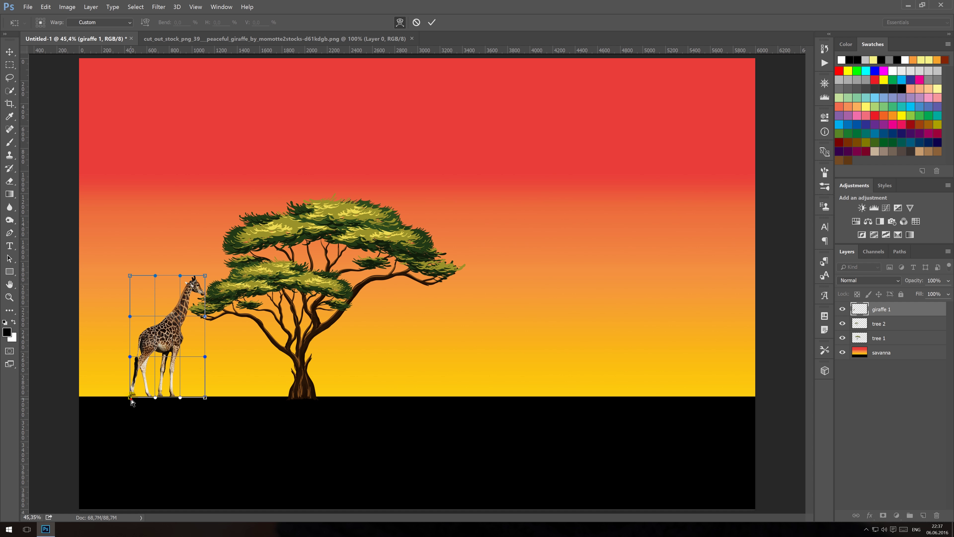
{"action": "left_click_drag", "start_coordinate": [131, 401], "coordinate": [134, 397]}
{"action": "left_click_drag", "start_coordinate": [179, 275], "coordinate": [179, 273]}
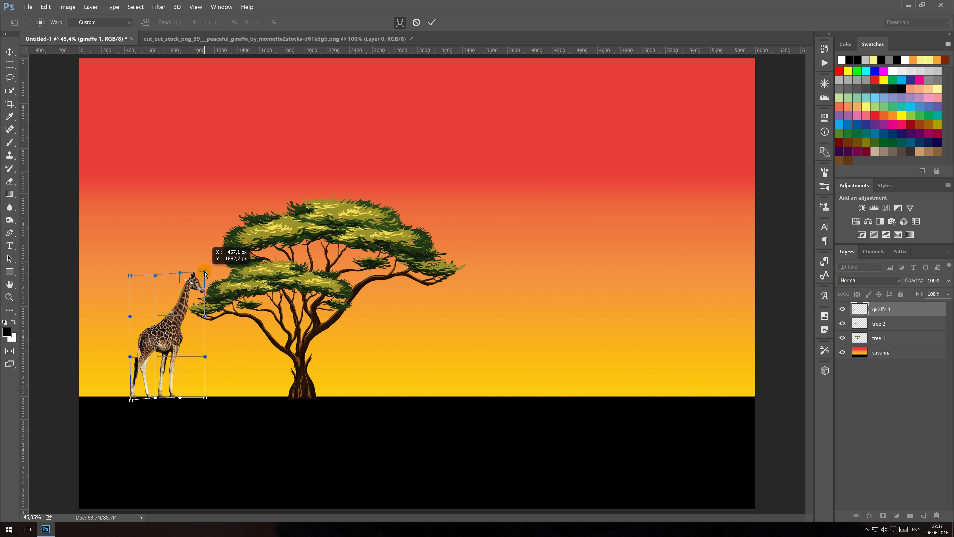
{"action": "mouse_move", "coordinate": [204, 277]}
{"action": "left_mouse_down"}
{"action": "mouse_move", "coordinate": [206, 267]}
{"action": "mouse_move", "coordinate": [181, 270]}
{"action": "left_mouse_up"}
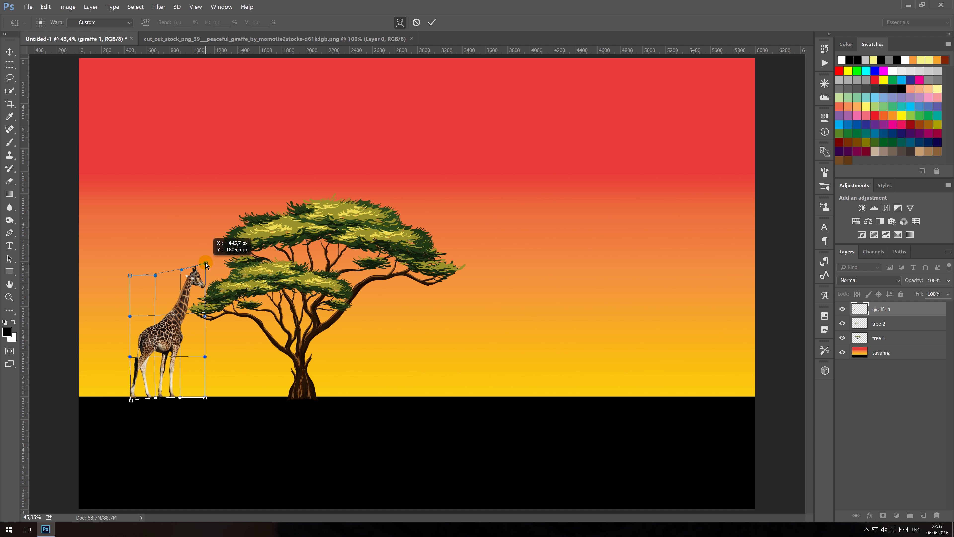
{"action": "key", "text": "Return"}
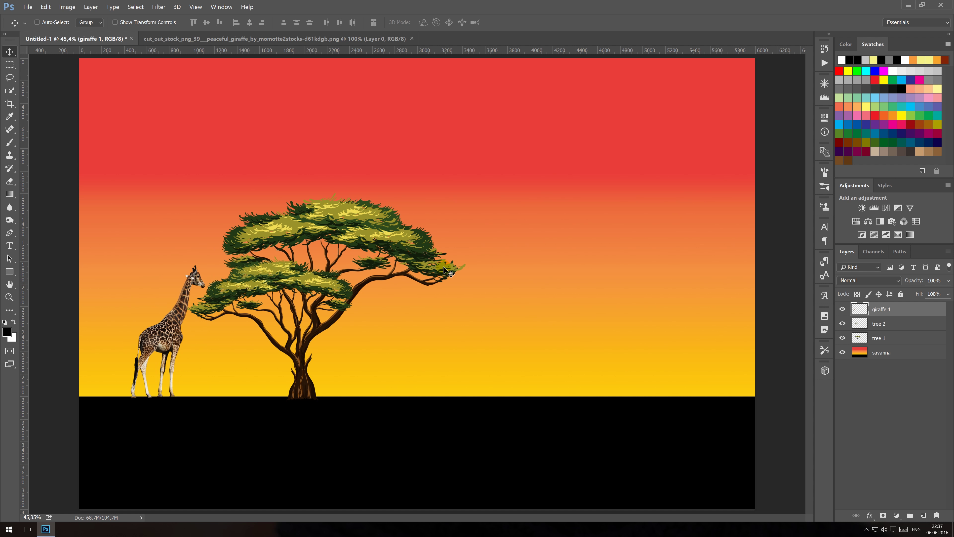
Step: Close the standing giraffe image and open the mother-and-calf giraffe_png picture
{"action": "left_click", "coordinate": [861, 315]}
{"action": "left_click", "coordinate": [412, 38]}
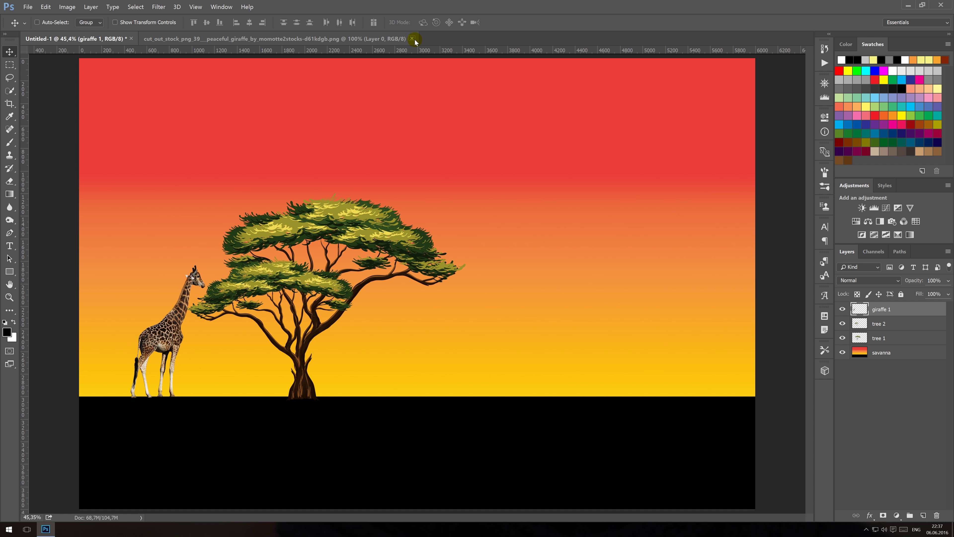
{"action": "right_click", "coordinate": [412, 40]}
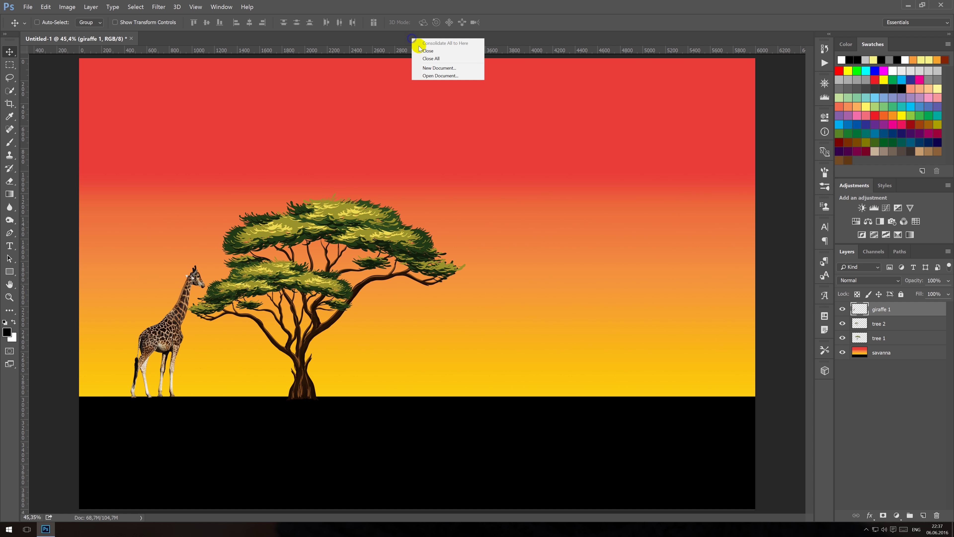
{"action": "left_click", "coordinate": [427, 75]}
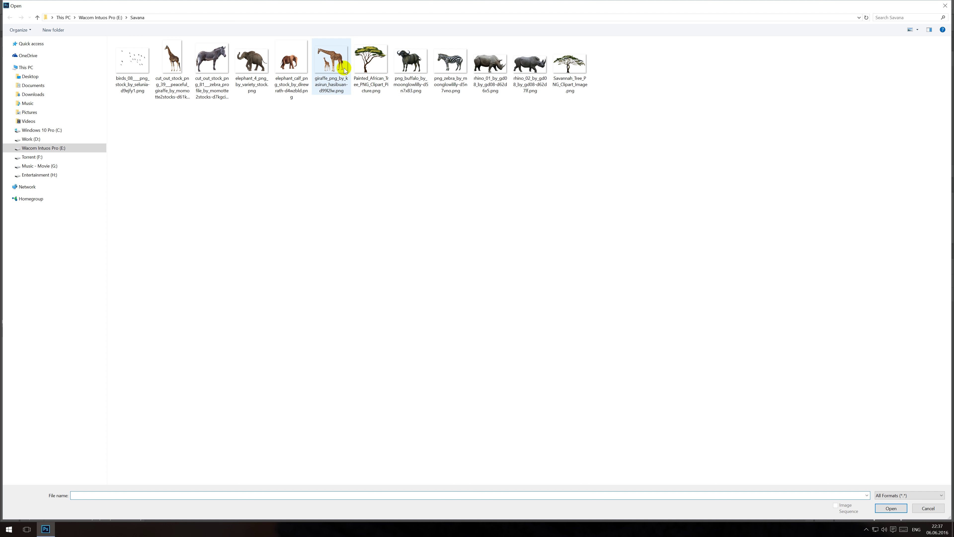
{"action": "double_click", "coordinate": [342, 67]}
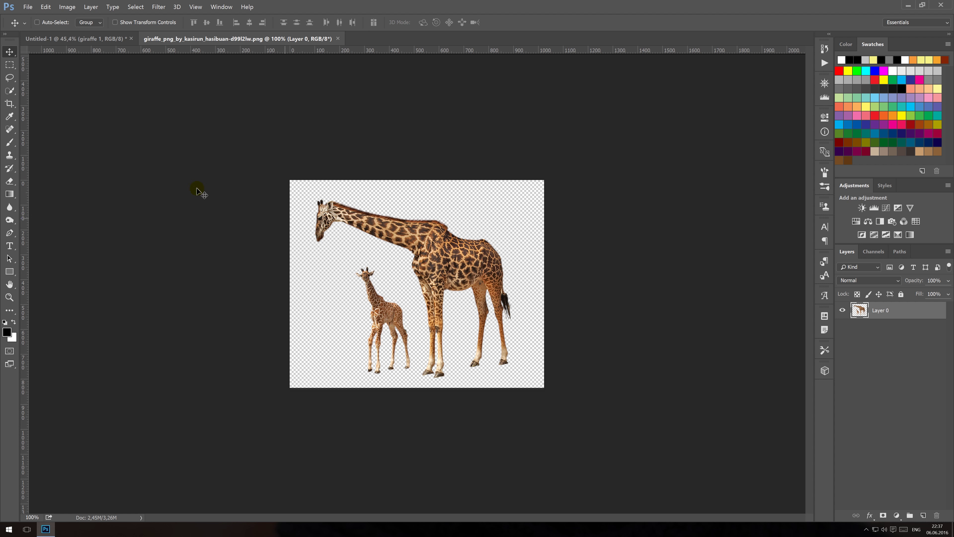
Step: Lasso the baby giraffe and drag it into the sunset document
{"action": "left_click", "coordinate": [9, 79]}
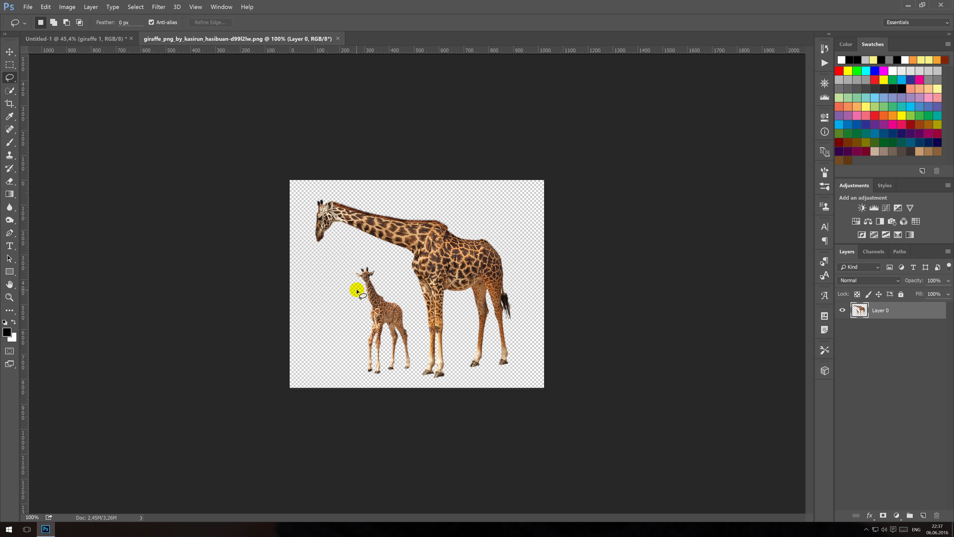
{"action": "mouse_move", "coordinate": [357, 290]}
{"action": "left_mouse_down"}
{"action": "mouse_move", "coordinate": [366, 376]}
{"action": "mouse_move", "coordinate": [404, 295]}
{"action": "mouse_move", "coordinate": [356, 288]}
{"action": "mouse_move", "coordinate": [351, 305]}
{"action": "mouse_move", "coordinate": [372, 311]}
{"action": "mouse_move", "coordinate": [96, 41]}
{"action": "mouse_move", "coordinate": [367, 269]}
{"action": "left_mouse_up"}
{"action": "key", "text": "v"}
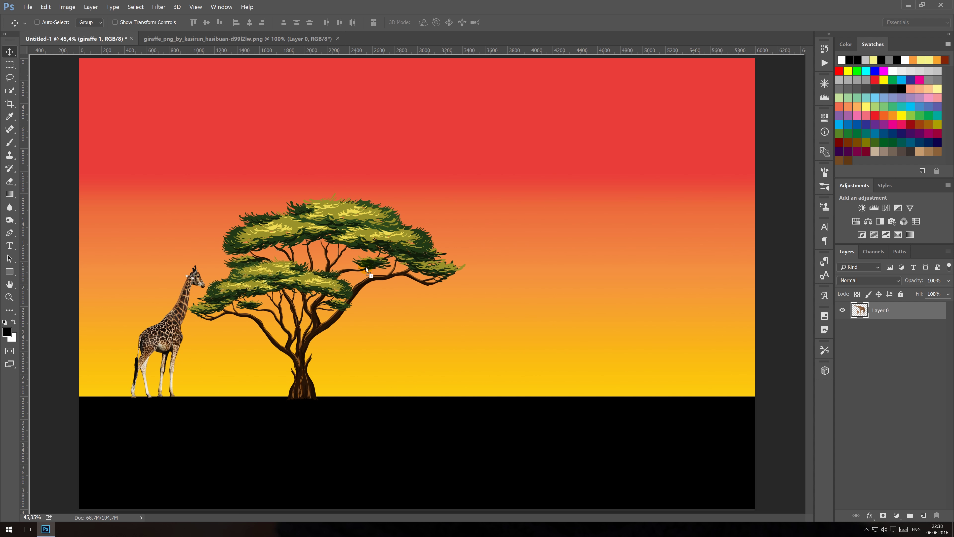
{"action": "left_click_drag", "start_coordinate": [405, 347], "coordinate": [422, 353]}
Step: Enlarge the baby giraffe slightly, flip it horizontally, and nudge it left
{"action": "key", "text": "ctrl+t"}
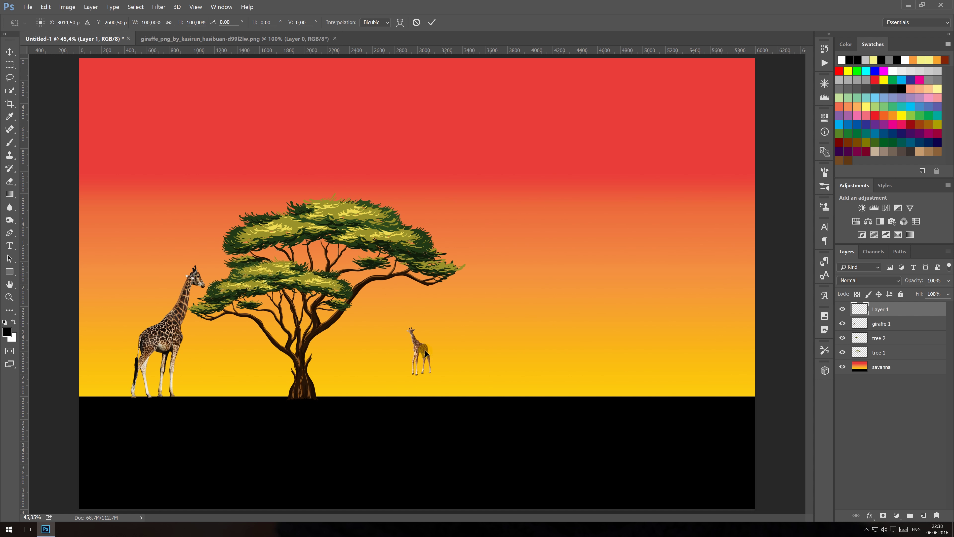
{"action": "left_click_drag", "start_coordinate": [433, 324], "coordinate": [427, 359]}
{"action": "key", "text": "Return"}
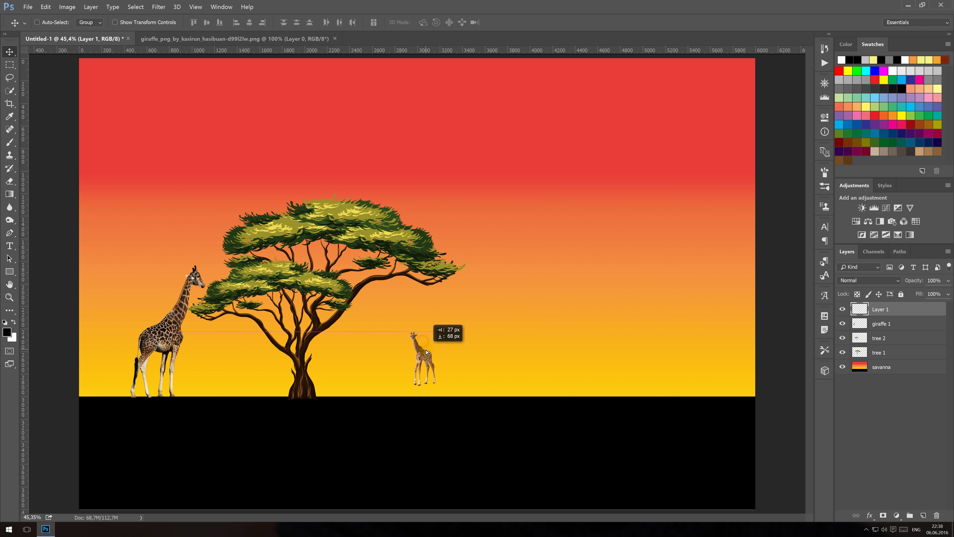
{"action": "key", "text": "ctrl+t"}
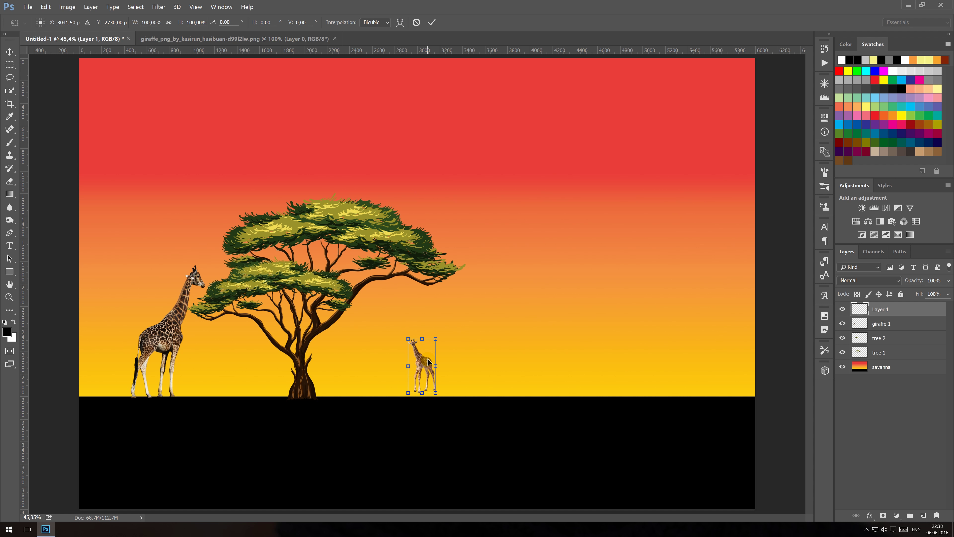
{"action": "right_click", "coordinate": [428, 360]}
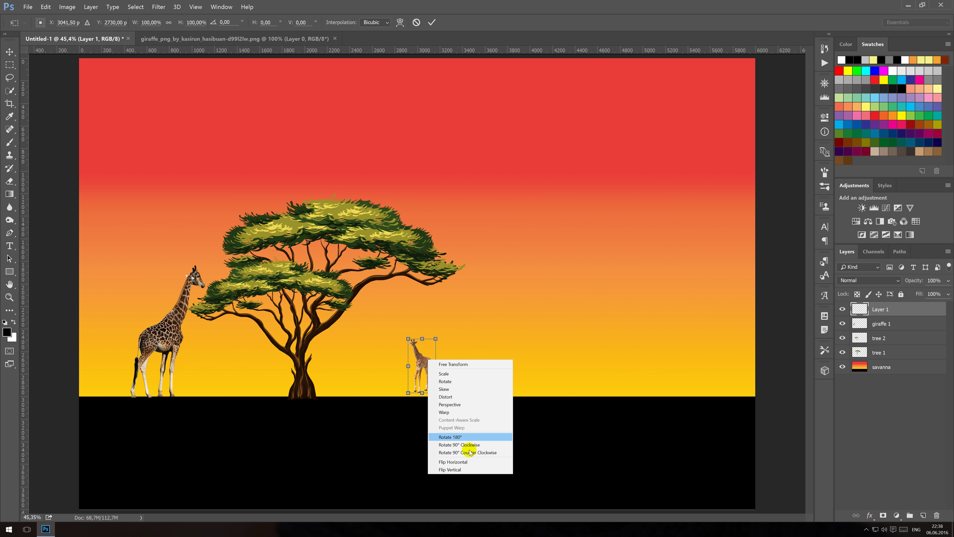
{"action": "key", "text": "Escape"}
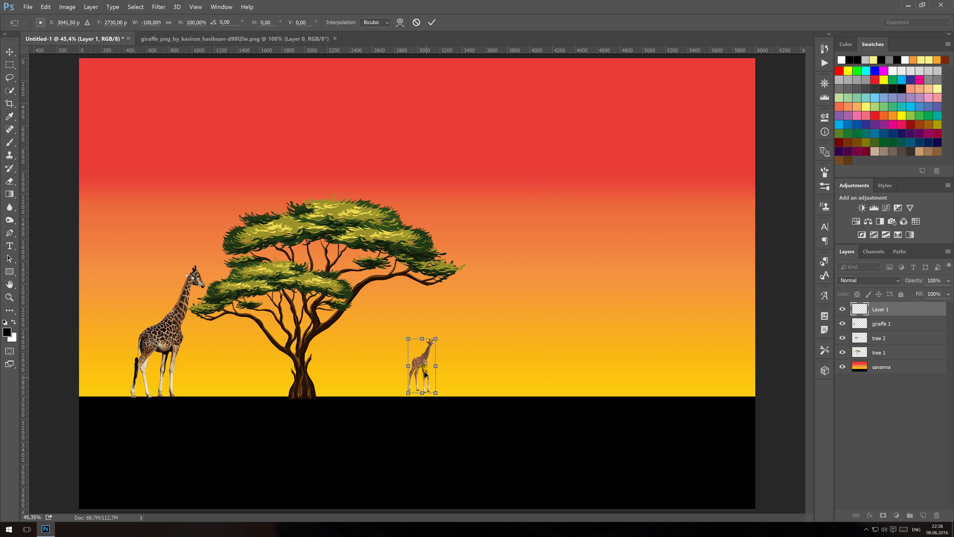
{"action": "left_click_drag", "start_coordinate": [422, 361], "coordinate": [408, 362]}
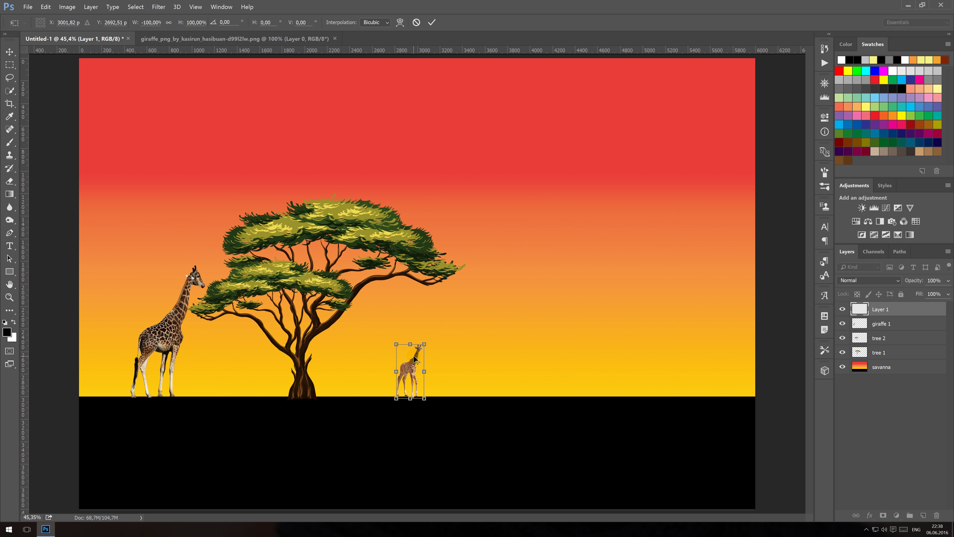
Step: Warp the baby giraffe's corners so its feet sit on the horizon
{"action": "right_click", "coordinate": [407, 357]}
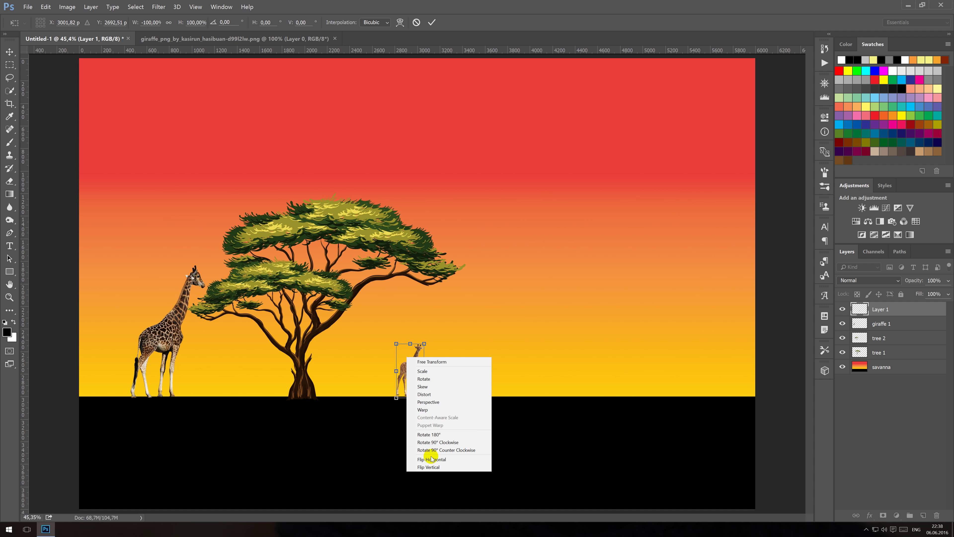
{"action": "left_click", "coordinate": [424, 411]}
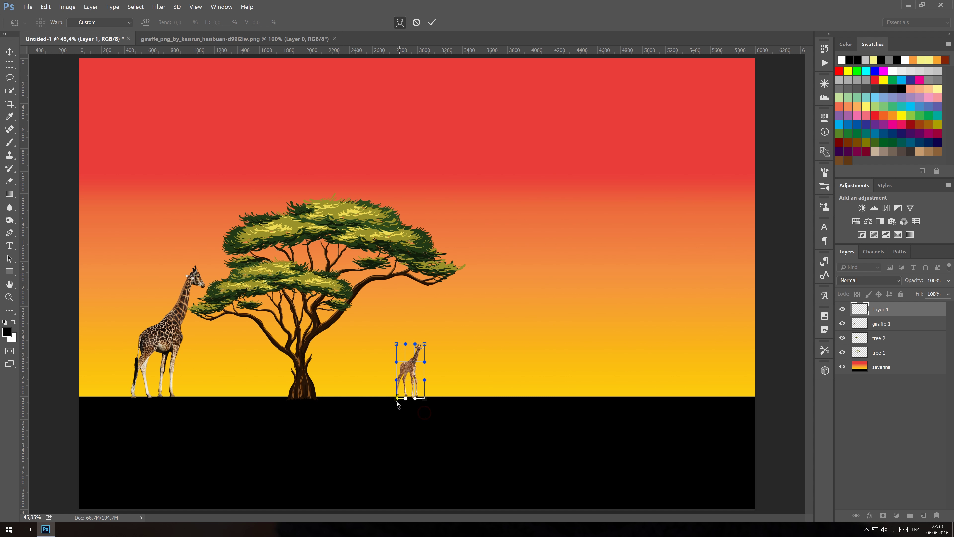
{"action": "left_click_drag", "start_coordinate": [397, 399], "coordinate": [399, 400]}
{"action": "left_click_drag", "start_coordinate": [426, 343], "coordinate": [429, 340]}
{"action": "key", "text": "Return"}
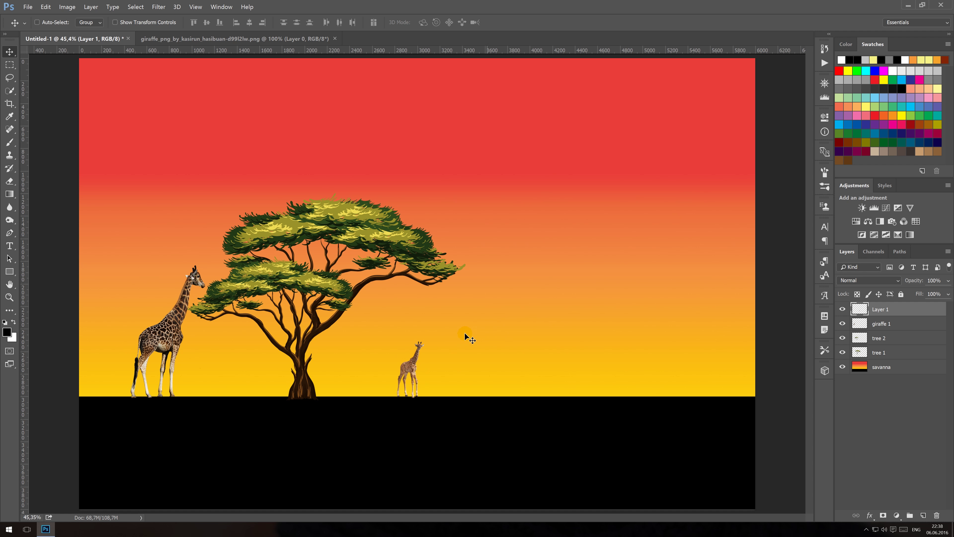
{"action": "left_click", "coordinate": [272, 38]}
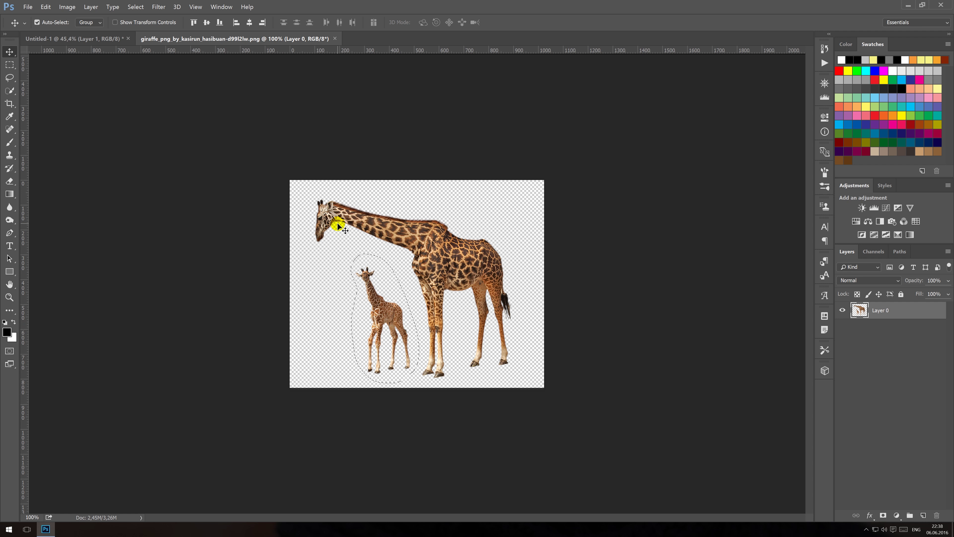
Step: Lasso the adult giraffe from the mother-and-calf picture and drop it right of the tree
{"action": "key", "text": "ctrl+d"}
{"action": "left_click", "coordinate": [10, 77]}
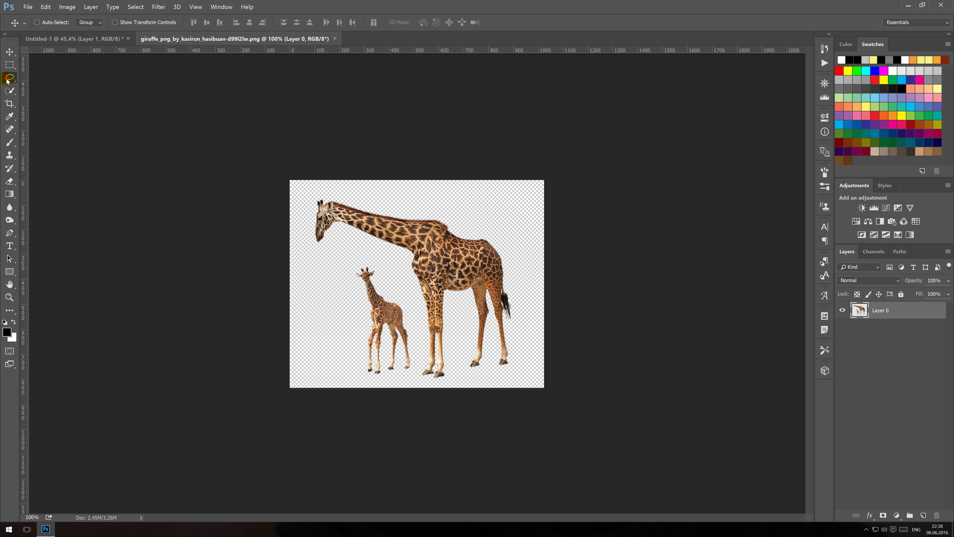
{"action": "mouse_move", "coordinate": [335, 236]}
{"action": "left_mouse_down"}
{"action": "mouse_move", "coordinate": [539, 251]}
{"action": "mouse_move", "coordinate": [550, 301]}
{"action": "mouse_move", "coordinate": [523, 373]}
{"action": "mouse_move", "coordinate": [496, 386]}
{"action": "mouse_move", "coordinate": [423, 380]}
{"action": "mouse_move", "coordinate": [400, 277]}
{"action": "mouse_move", "coordinate": [366, 246]}
{"action": "mouse_move", "coordinate": [336, 238]}
{"action": "left_mouse_up"}
{"action": "key", "text": "v"}
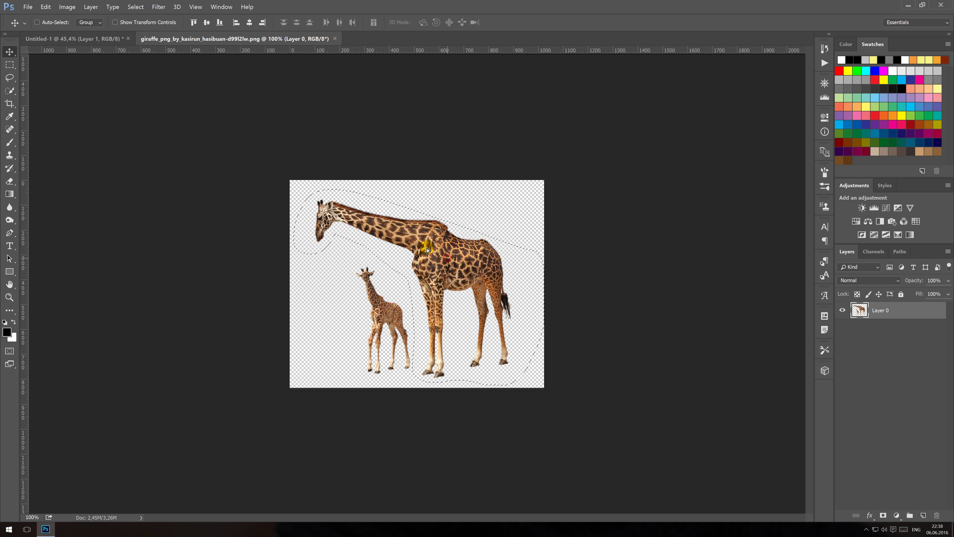
{"action": "mouse_move", "coordinate": [427, 249]}
{"action": "left_mouse_down"}
{"action": "mouse_move", "coordinate": [151, 85]}
{"action": "mouse_move", "coordinate": [103, 38]}
{"action": "mouse_move", "coordinate": [336, 201]}
{"action": "left_mouse_up"}
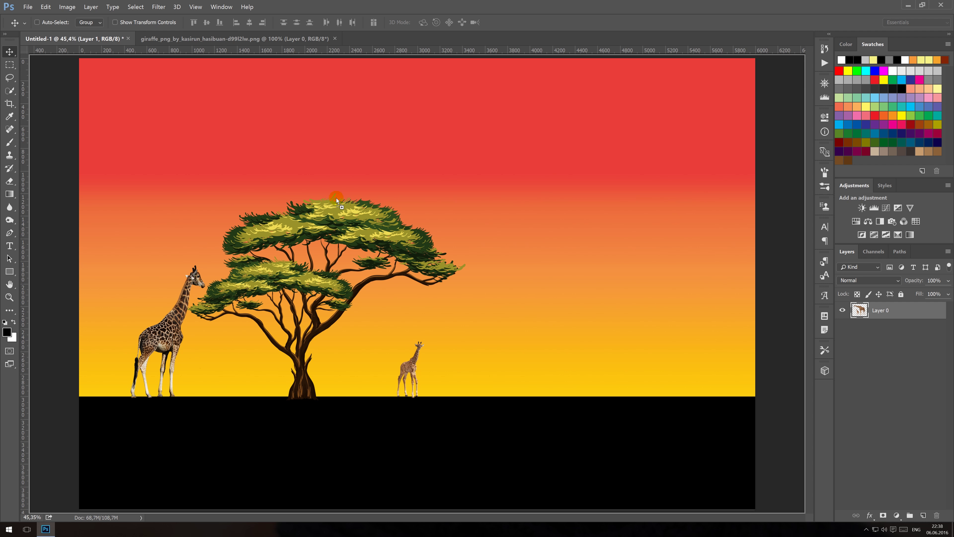
{"action": "mouse_move", "coordinate": [455, 299]}
{"action": "left_mouse_down"}
{"action": "mouse_move", "coordinate": [477, 302]}
{"action": "mouse_move", "coordinate": [493, 333]}
{"action": "left_mouse_up"}
{"action": "key", "text": "ctrl+t"}
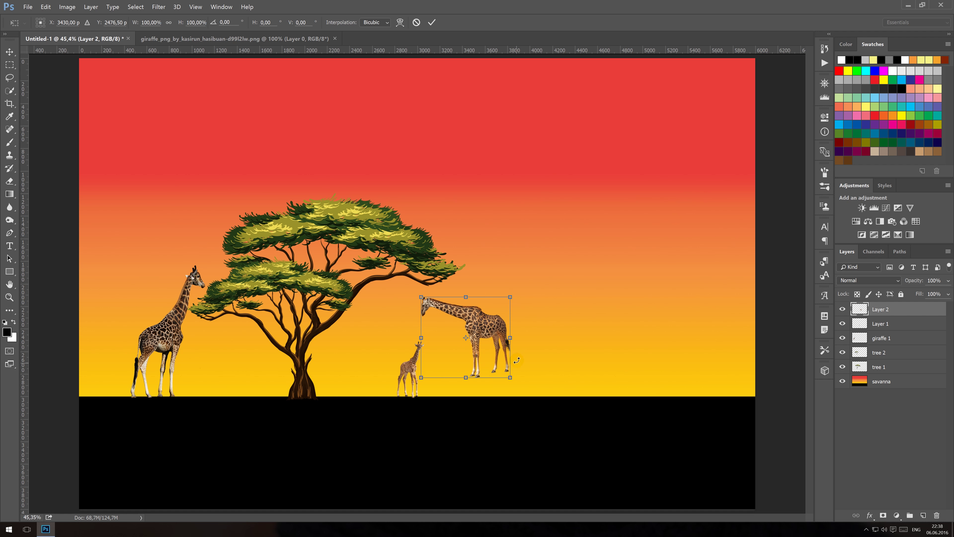
Step: Scale the adult giraffe up, lower it onto the horizon, and tilt it about 5 degrees
{"action": "left_click_drag", "start_coordinate": [510, 297], "coordinate": [515, 292]}
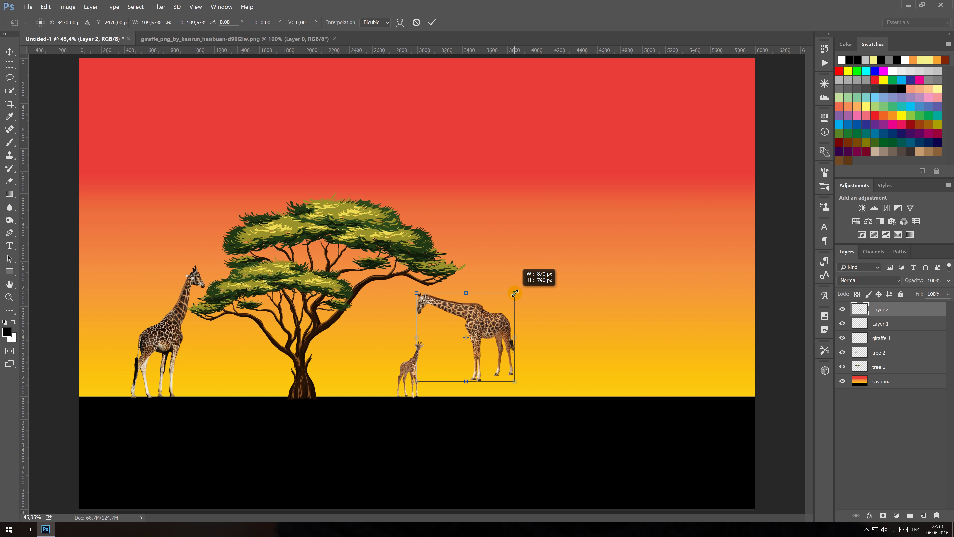
{"action": "key", "text": "Return"}
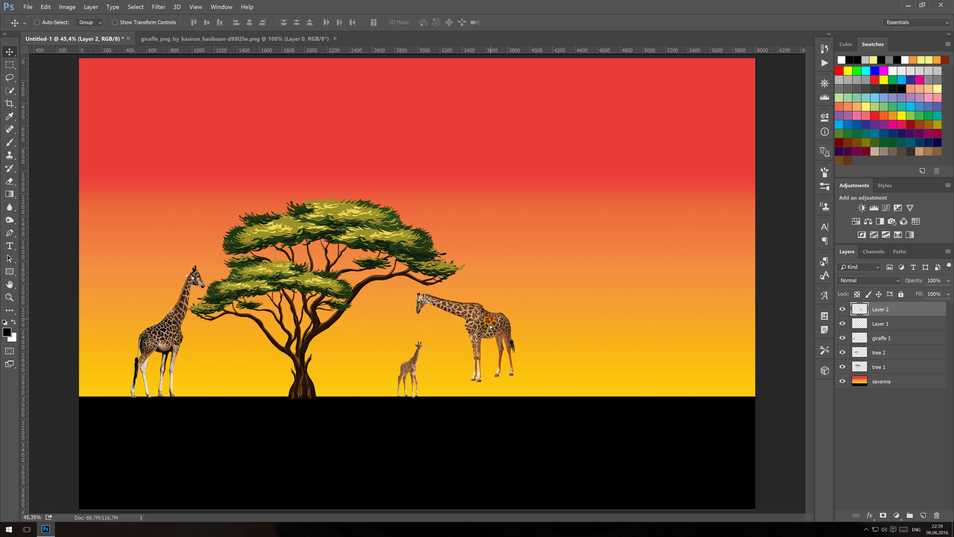
{"action": "left_click_drag", "start_coordinate": [491, 326], "coordinate": [487, 333]}
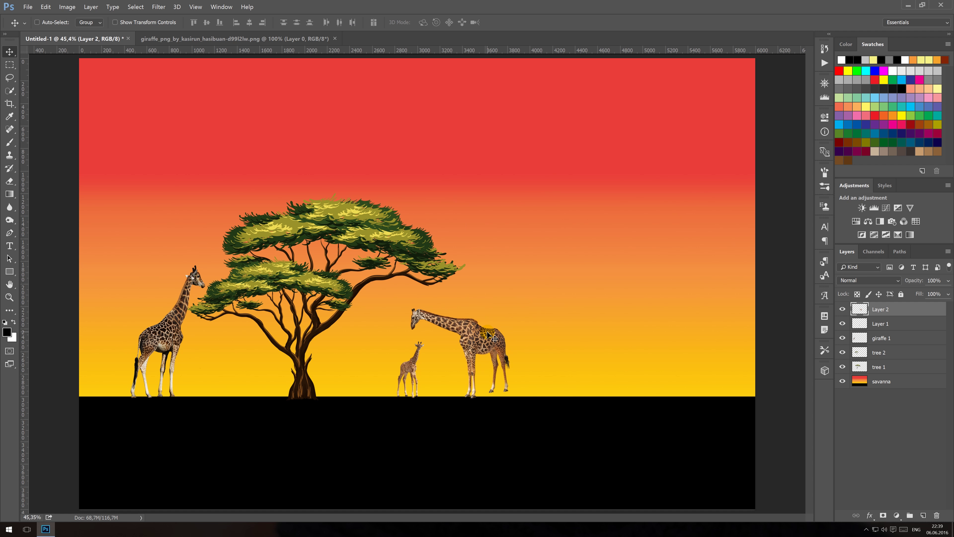
{"action": "key", "text": "ctrl+t"}
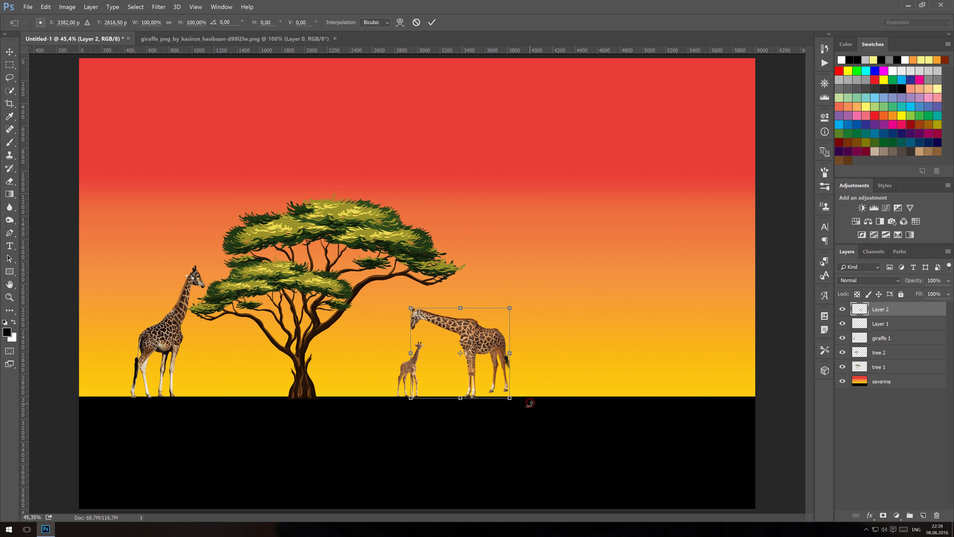
{"action": "left_click_drag", "start_coordinate": [530, 403], "coordinate": [522, 406]}
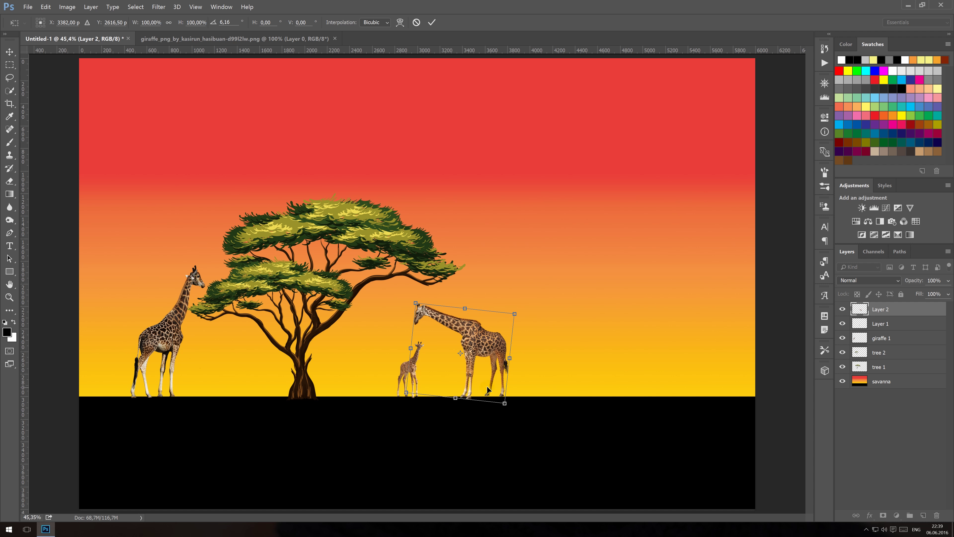
Step: Warp the adult giraffe twice so its feet rest on the ground line
{"action": "right_click", "coordinate": [484, 370]}
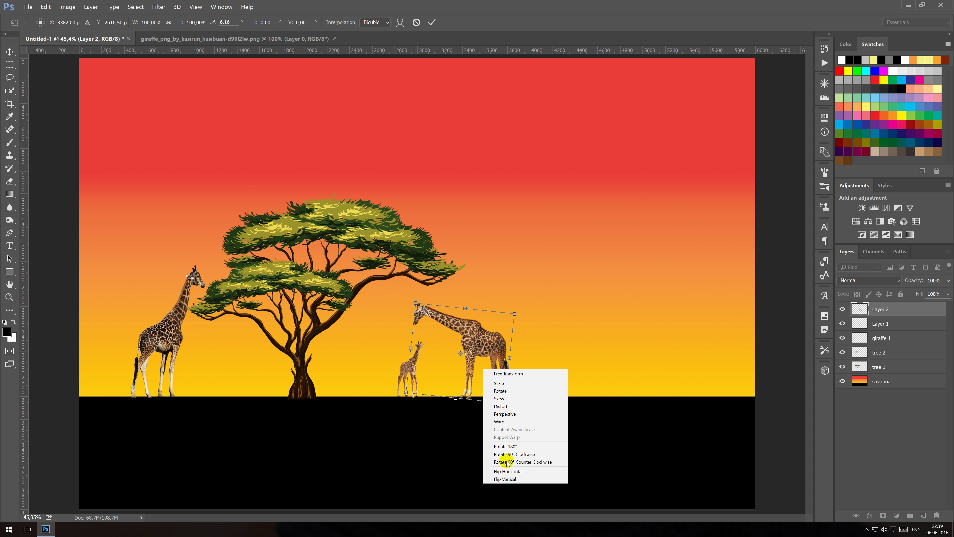
{"action": "left_click", "coordinate": [499, 422]}
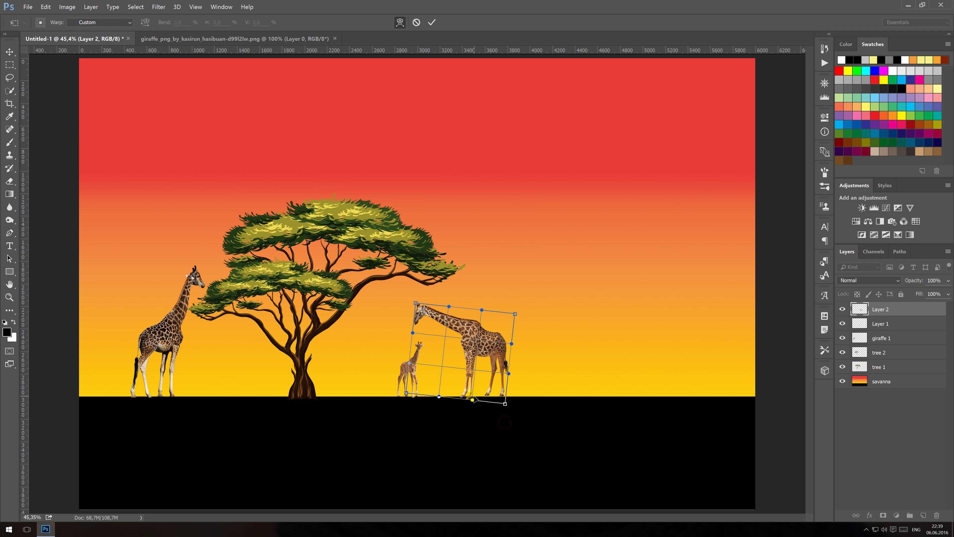
{"action": "left_click_drag", "start_coordinate": [473, 399], "coordinate": [491, 379]}
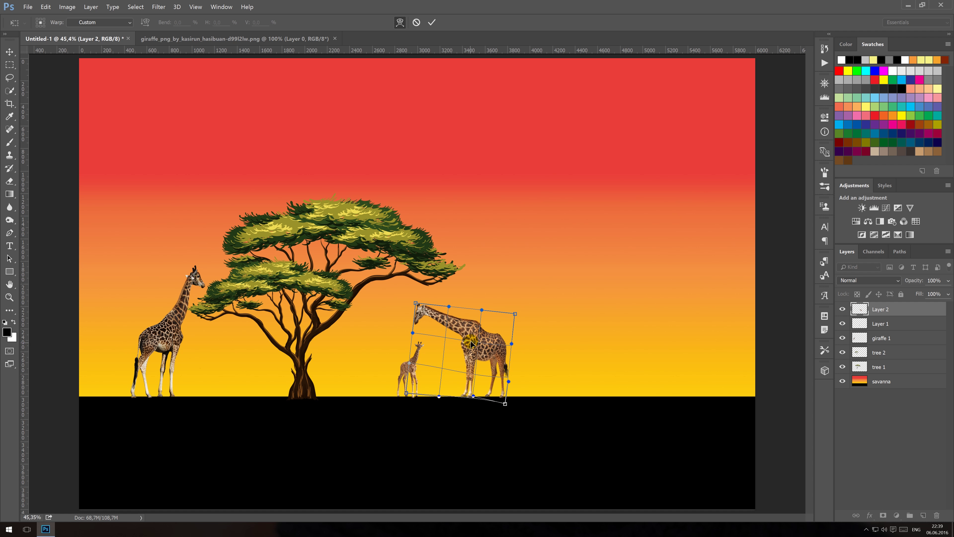
{"action": "key", "text": "Return"}
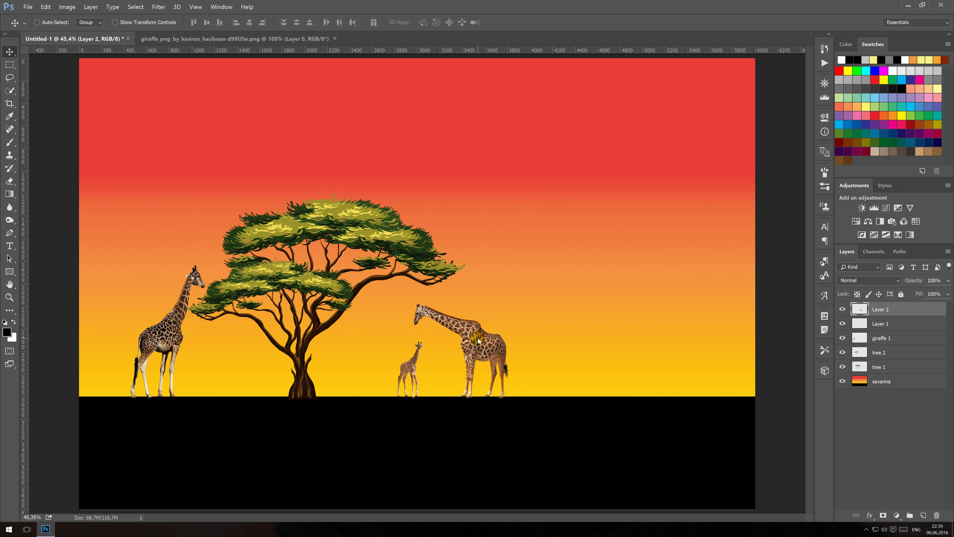
{"action": "key", "text": "ctrl+t"}
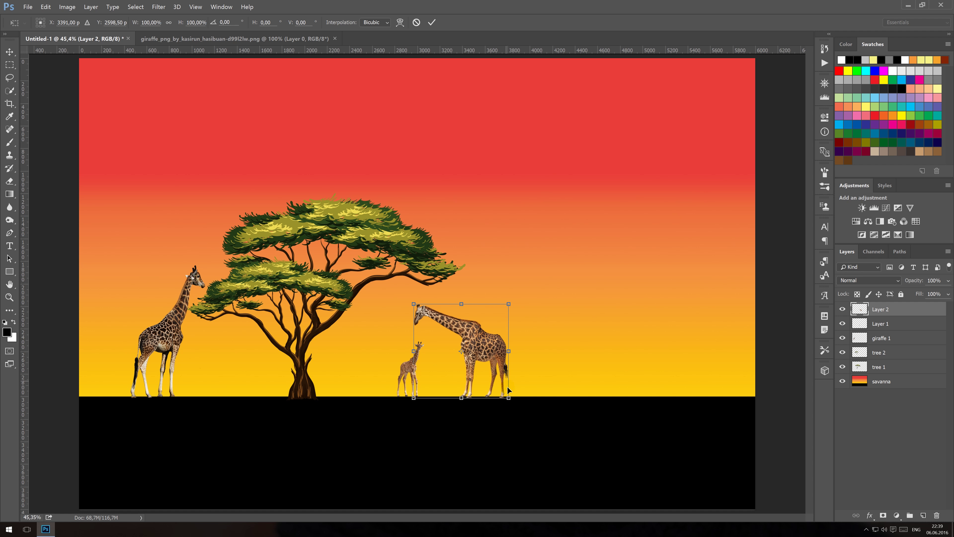
{"action": "right_click", "coordinate": [493, 382]}
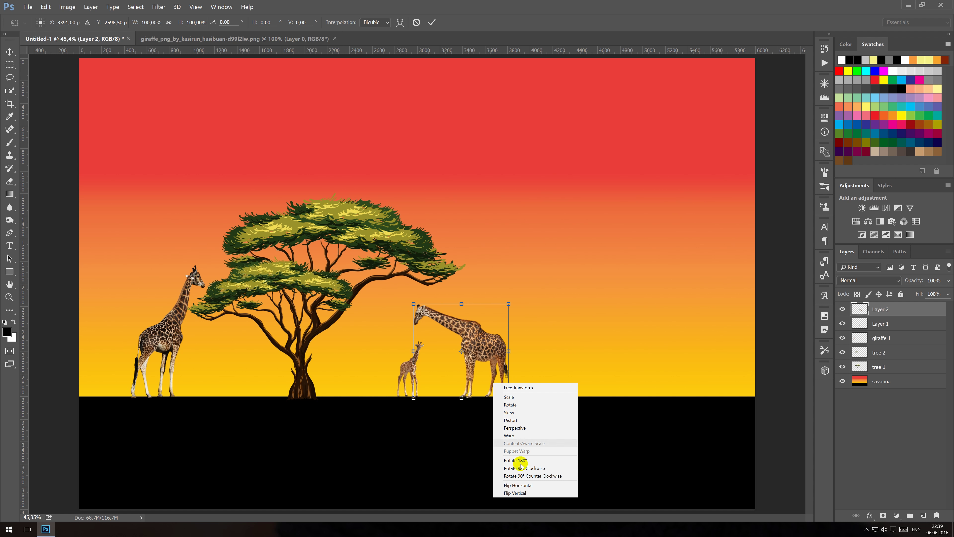
{"action": "left_click", "coordinate": [517, 437]}
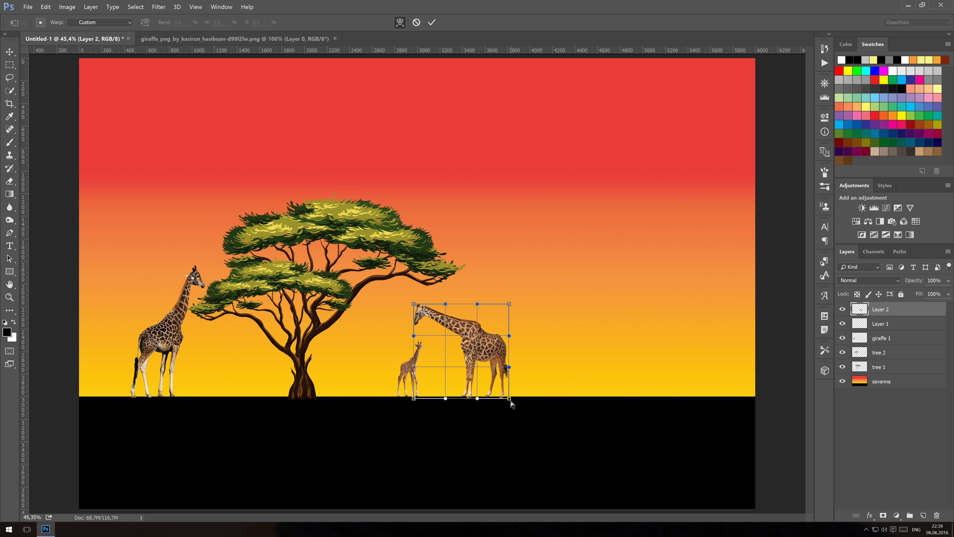
{"action": "left_click_drag", "start_coordinate": [510, 398], "coordinate": [510, 395]}
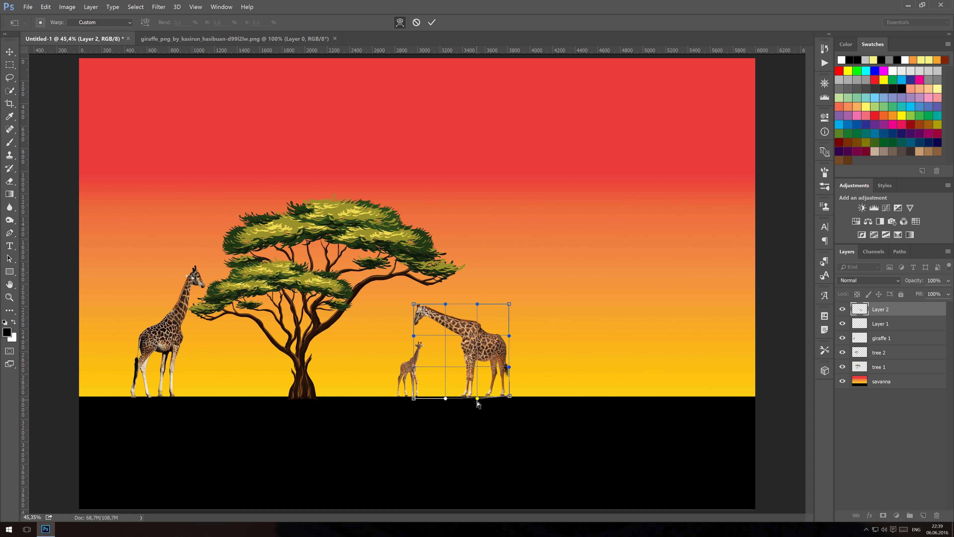
{"action": "key", "text": "Return"}
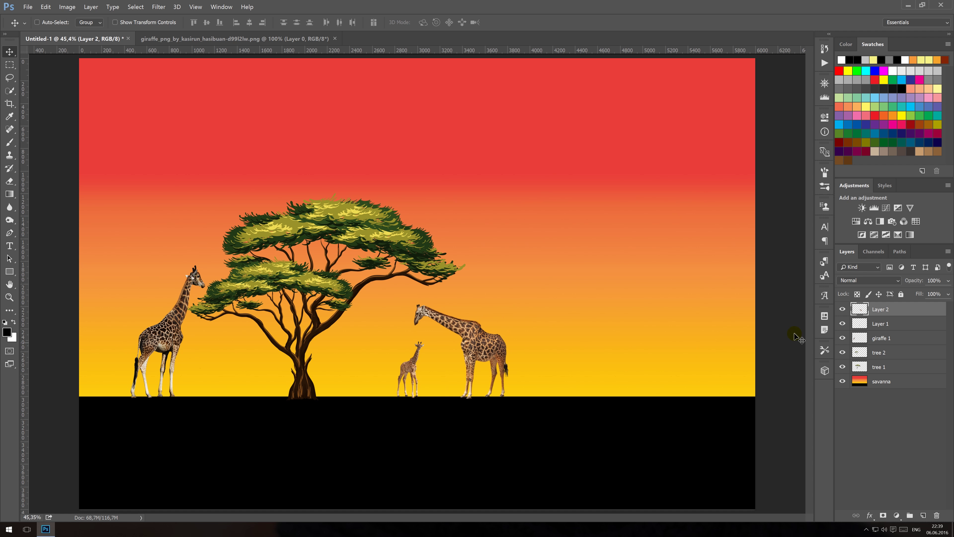
Step: Rename Layer 1 to baby giraffe and Layer 2 to giraffe 2
{"action": "double_click", "coordinate": [886, 324]}
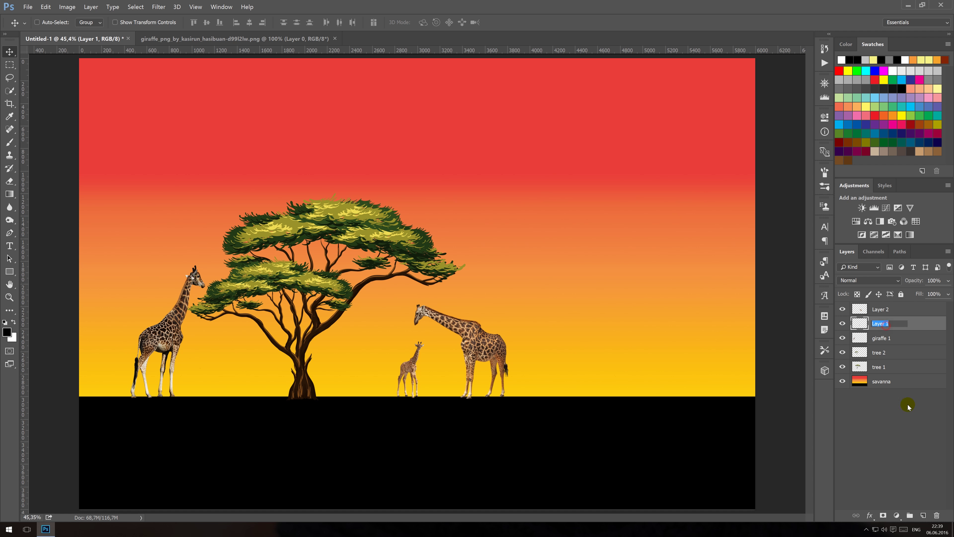
{"action": "type", "text": "baby girafe"}
{"action": "key", "text": "Return"}
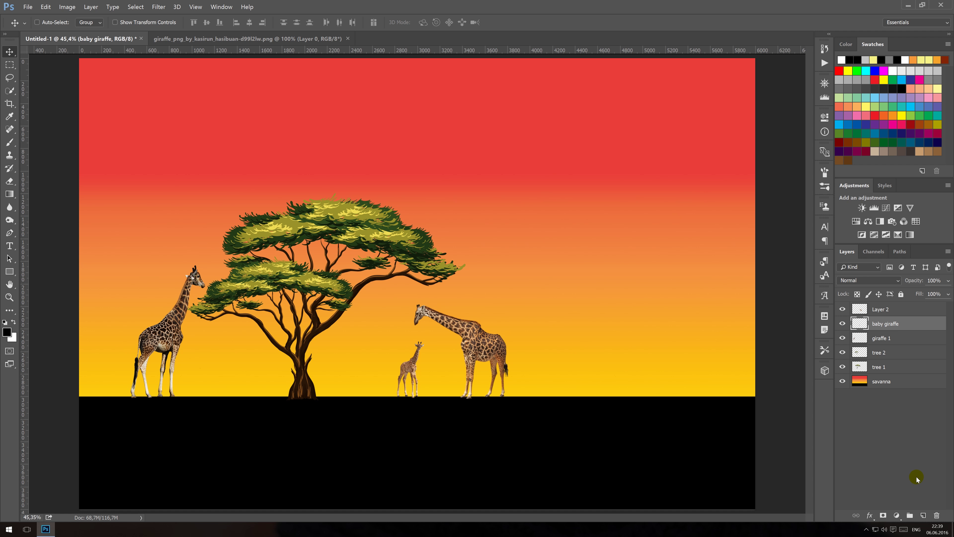
{"action": "double_click", "coordinate": [883, 310]}
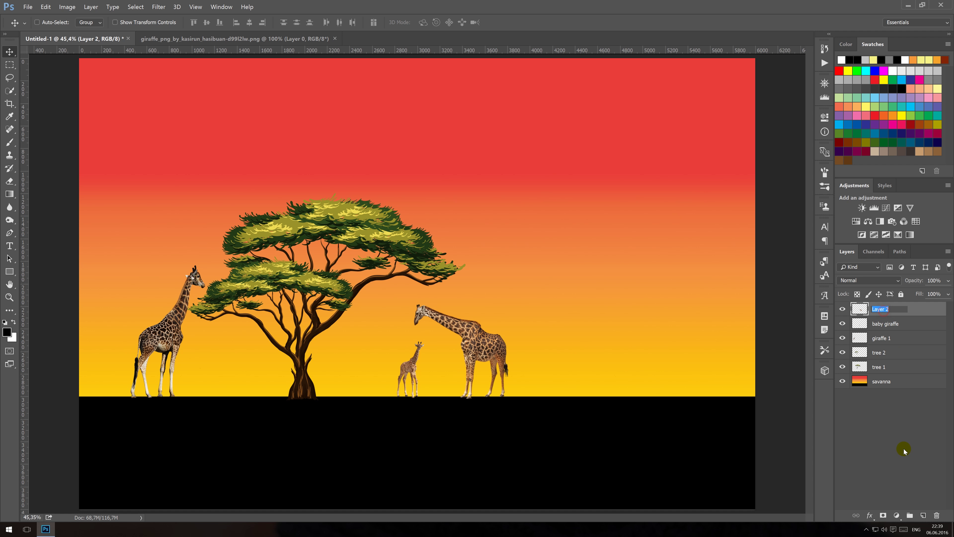
{"action": "type", "text": "giraffe 2"}
{"action": "left_click", "coordinate": [870, 455]}
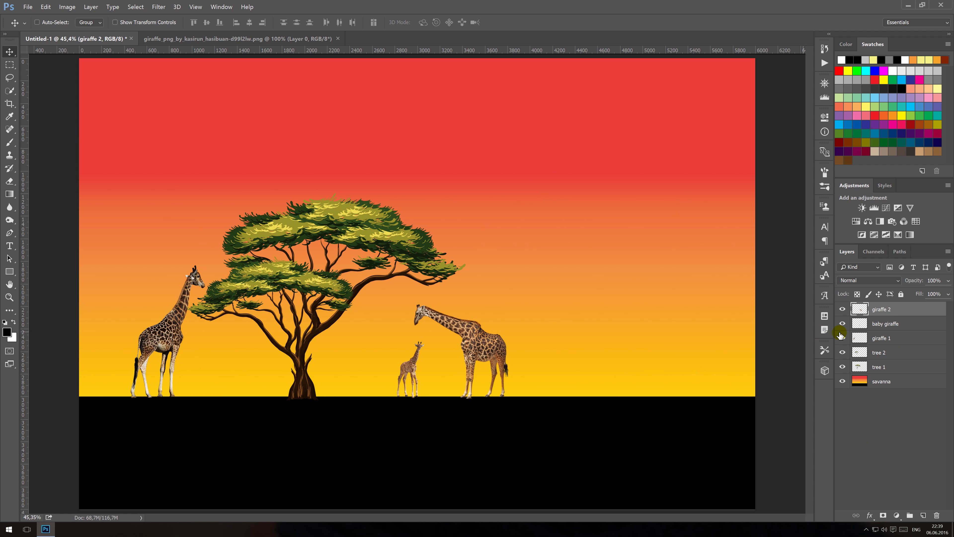
{"action": "left_click", "coordinate": [861, 367]}
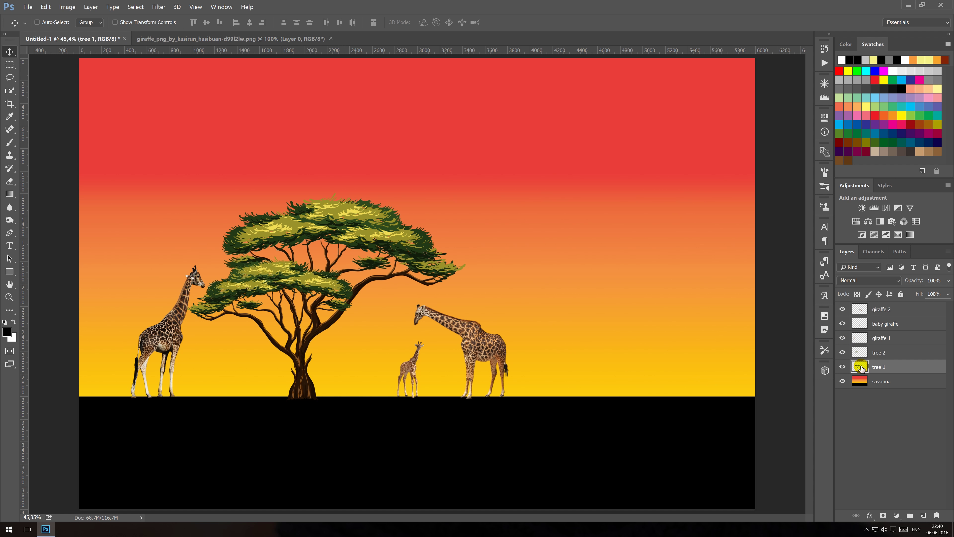
Step: Give tree 1 a black Satin effect at 100% opacity with 1 px distance
{"action": "double_click", "coordinate": [859, 368]}
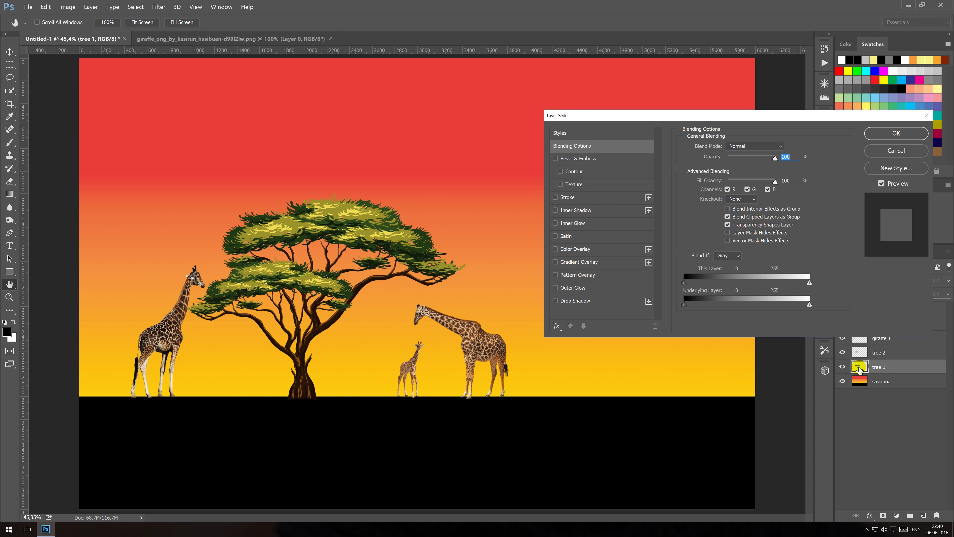
{"action": "left_click", "coordinate": [556, 236]}
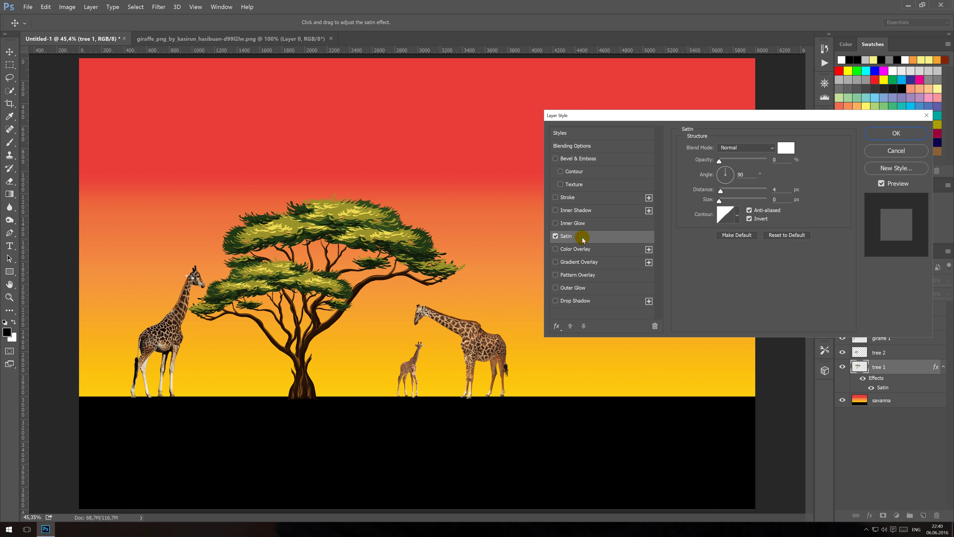
{"action": "left_click", "coordinate": [785, 148]}
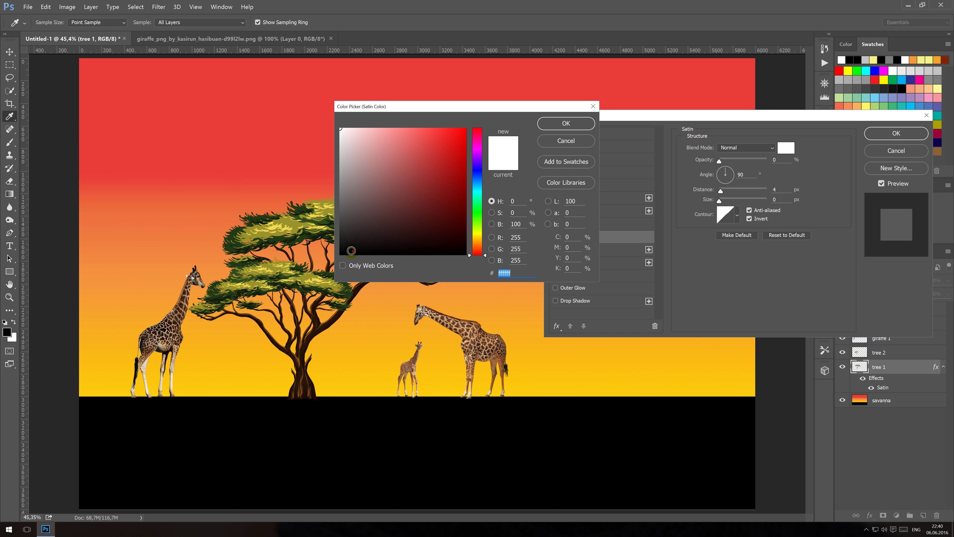
{"action": "left_click_drag", "start_coordinate": [351, 251], "coordinate": [317, 265]}
{"action": "left_click", "coordinate": [554, 124]}
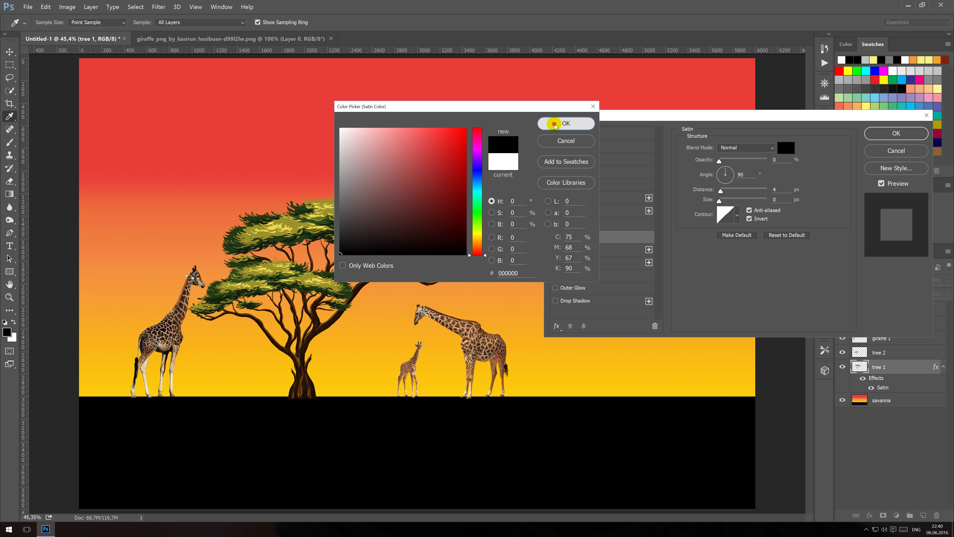
{"action": "left_click", "coordinate": [719, 162]}
{"action": "left_click_drag", "start_coordinate": [728, 163], "coordinate": [773, 155]}
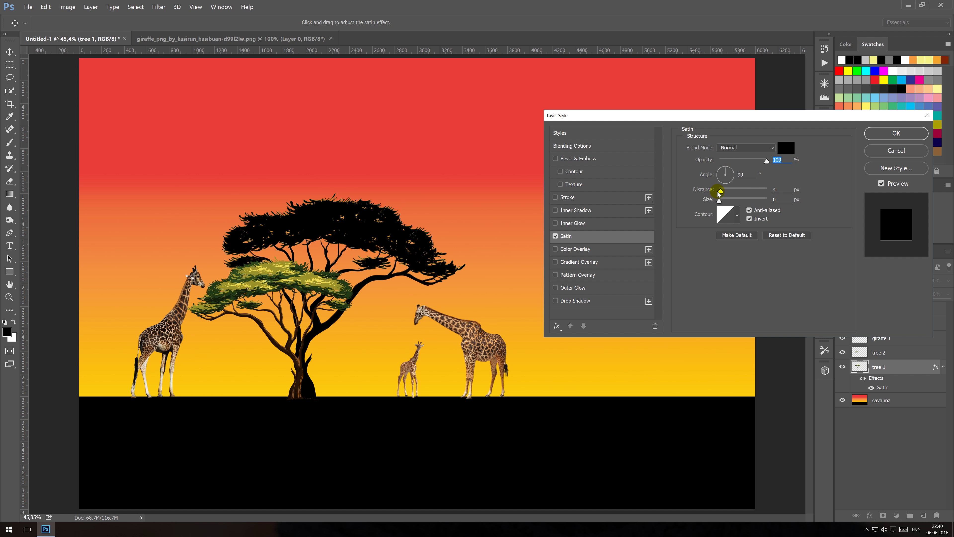
{"action": "left_click_drag", "start_coordinate": [721, 193], "coordinate": [706, 193]}
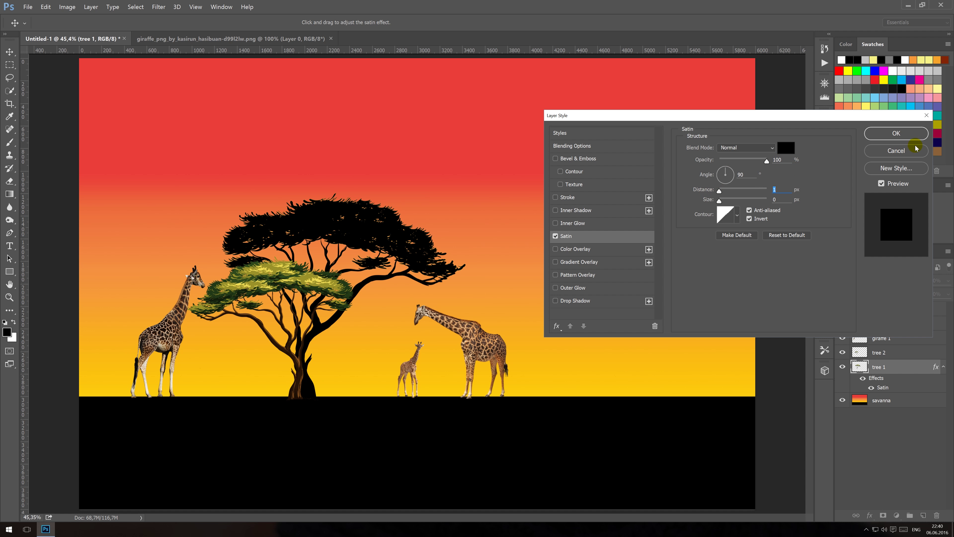
{"action": "left_click", "coordinate": [896, 133]}
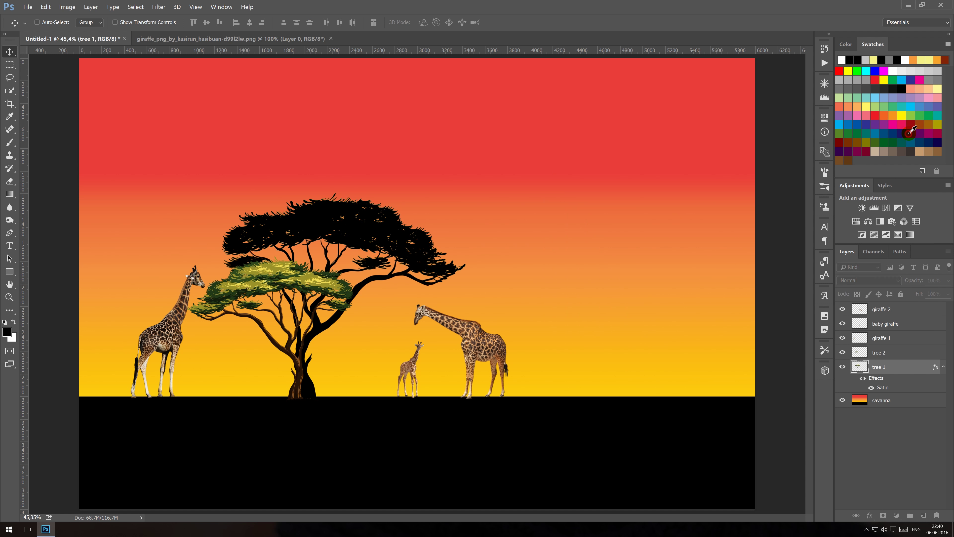
Step: Apply the black Satin layer style to tree 2 and giraffe 1
{"action": "left_click", "coordinate": [862, 355]}
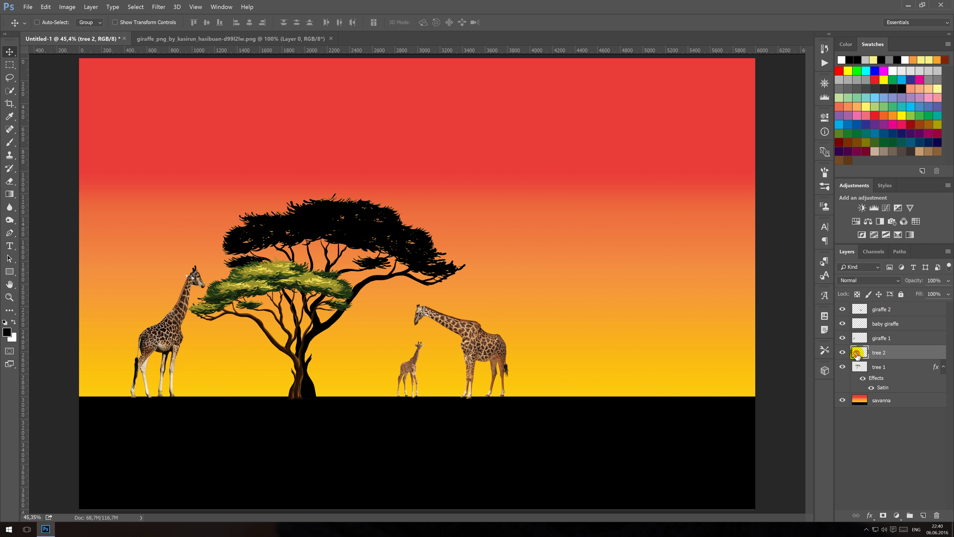
{"action": "double_click", "coordinate": [857, 356]}
{"action": "left_click", "coordinate": [561, 237]}
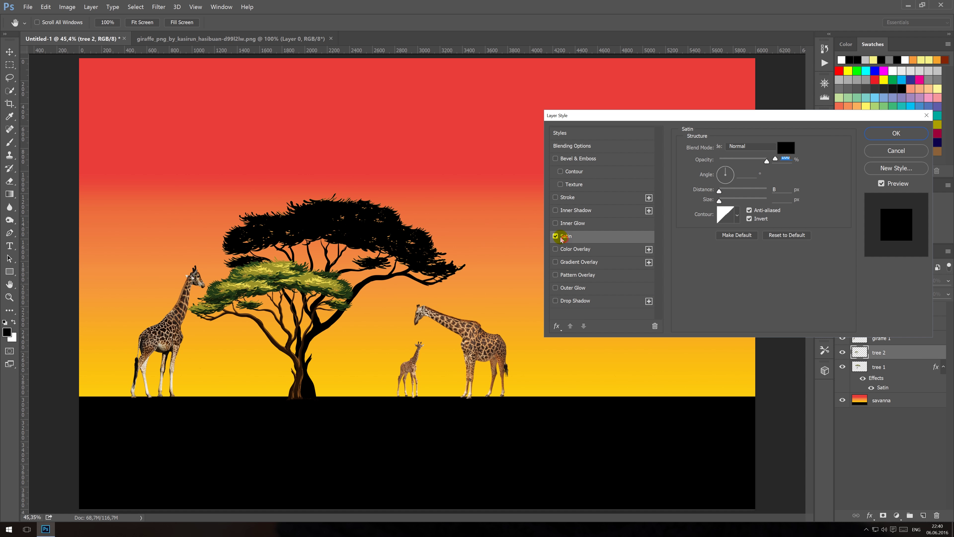
{"action": "left_click", "coordinate": [882, 135]}
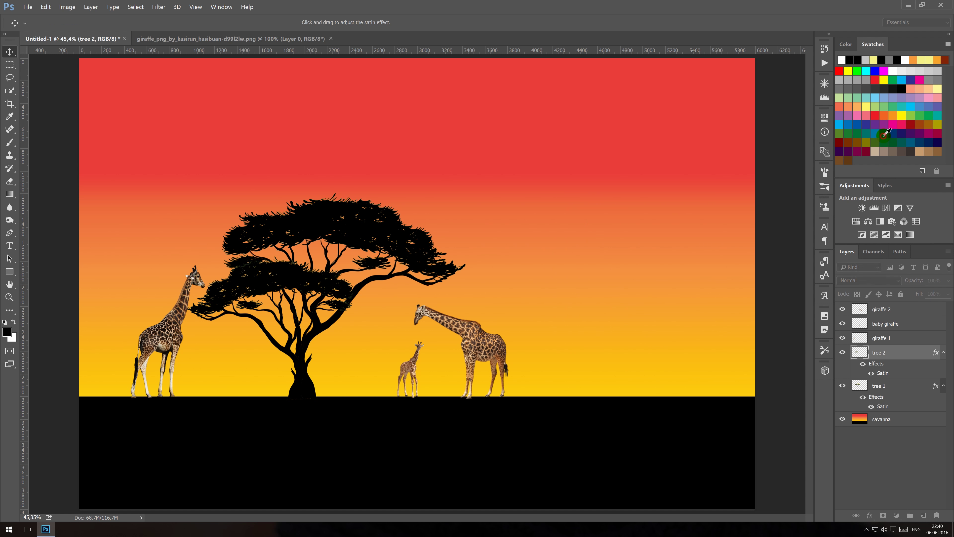
{"action": "double_click", "coordinate": [881, 338]}
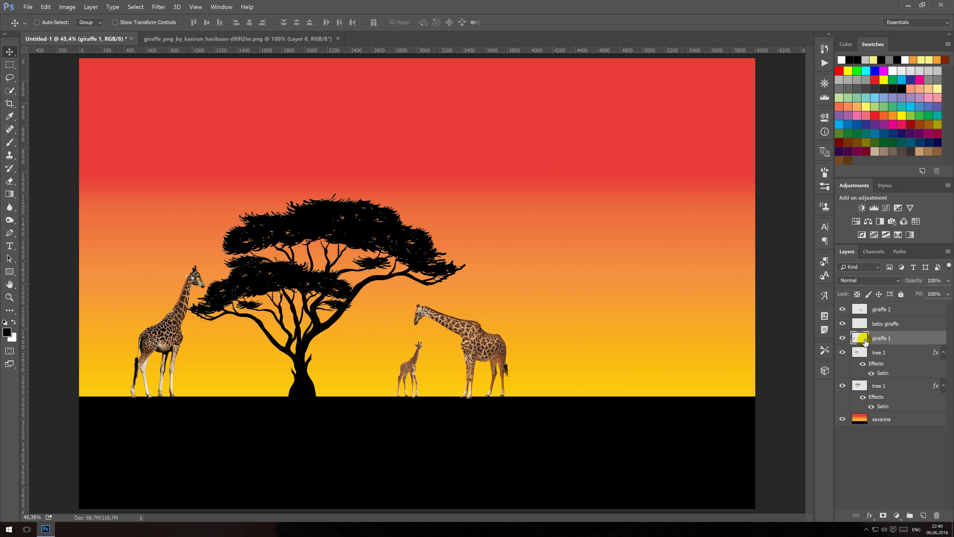
{"action": "double_click", "coordinate": [853, 337]}
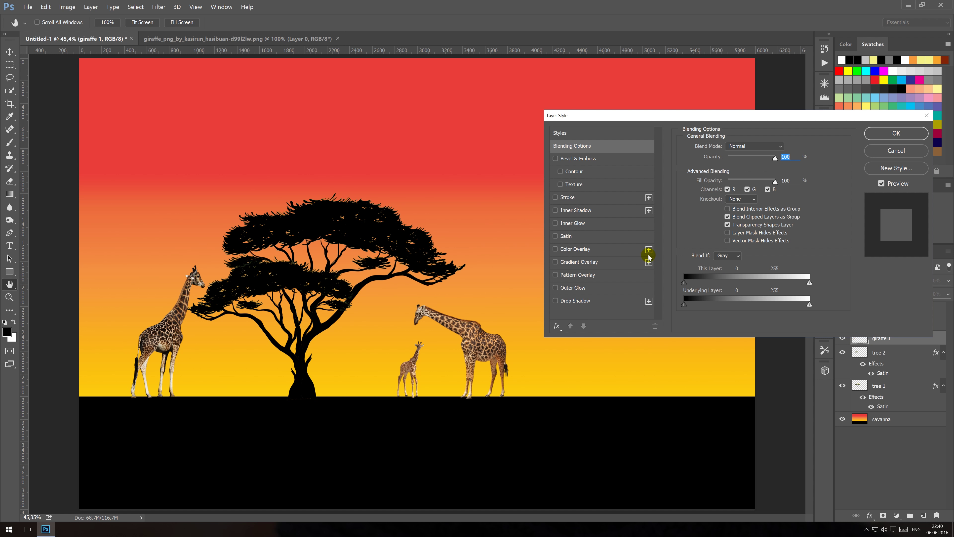
{"action": "left_click", "coordinate": [556, 236]}
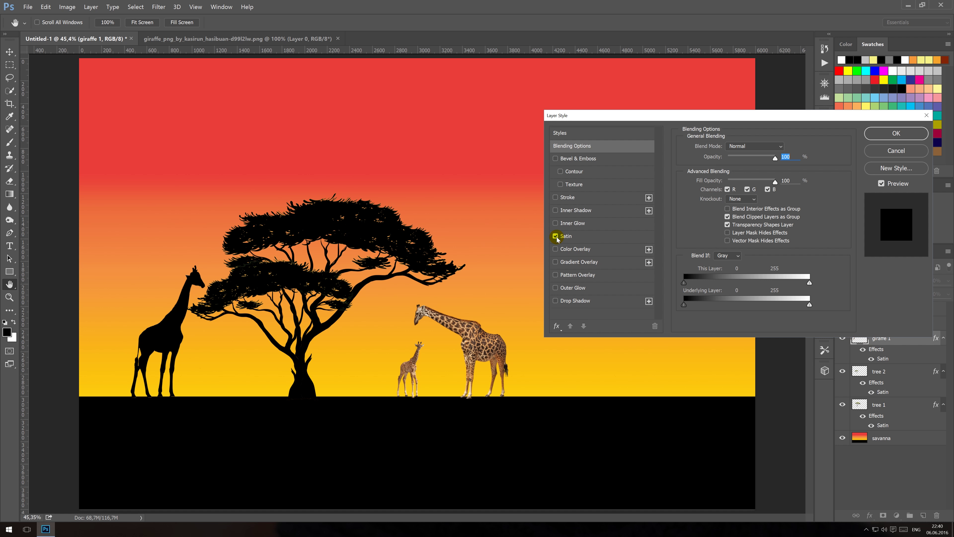
{"action": "left_click", "coordinate": [888, 134]}
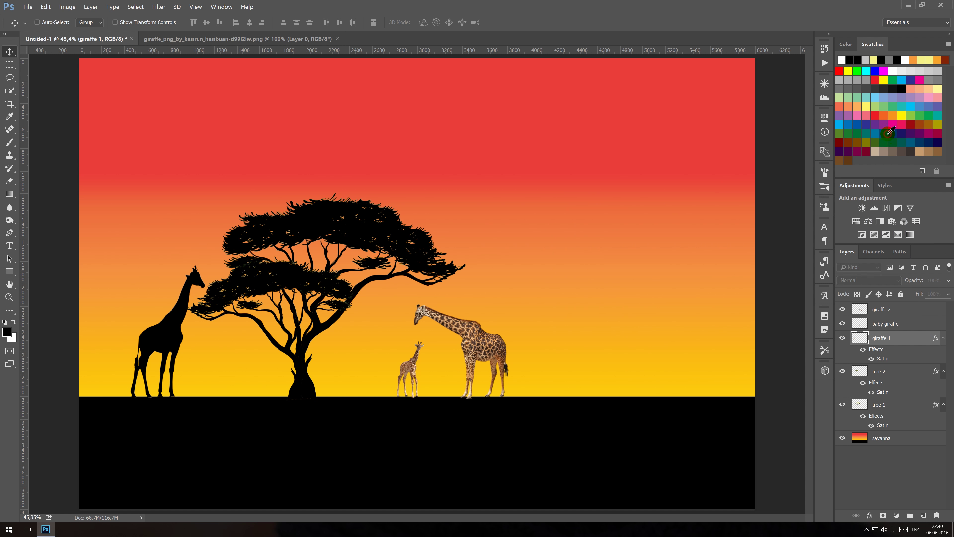
Step: Apply the same black Satin layer style to the baby giraffe and giraffe 2
{"action": "double_click", "coordinate": [859, 325]}
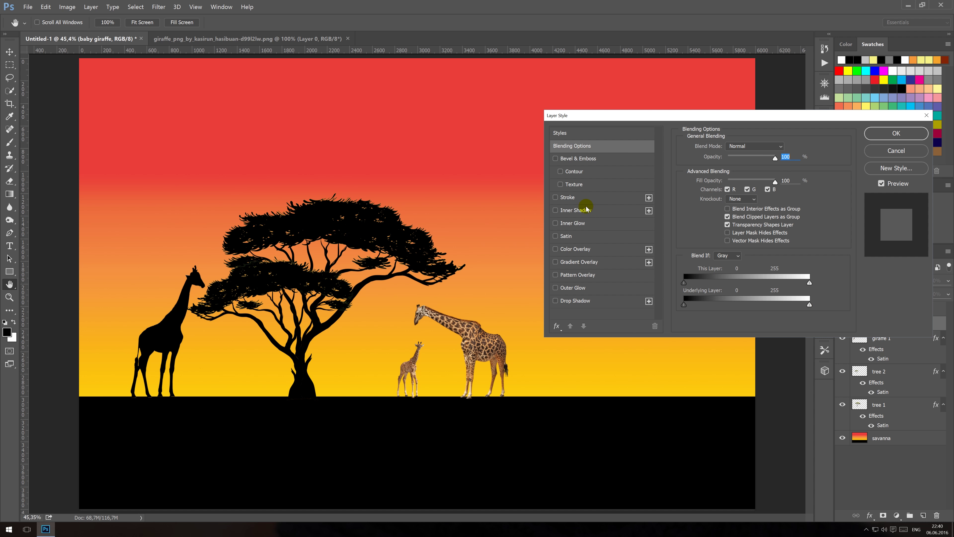
{"action": "left_click", "coordinate": [555, 236]}
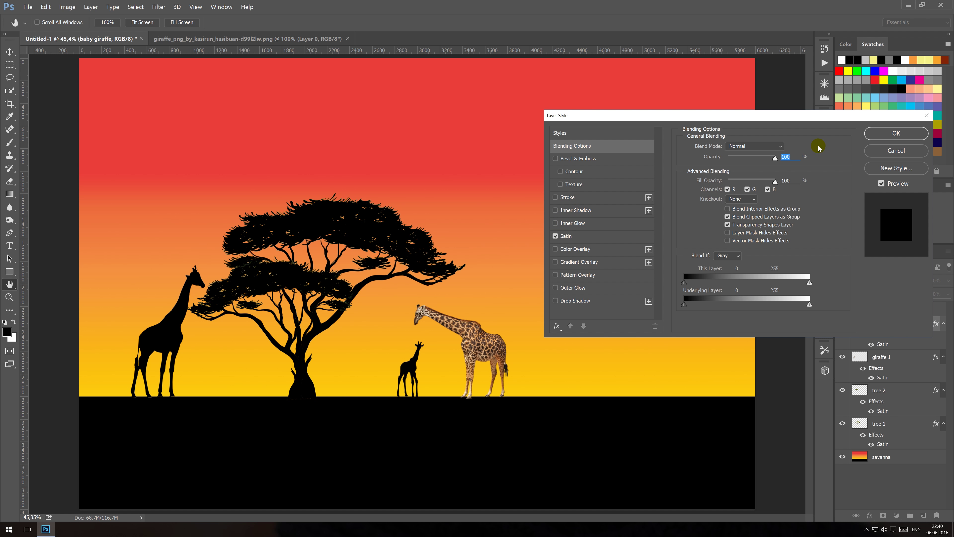
{"action": "left_click", "coordinate": [896, 134]}
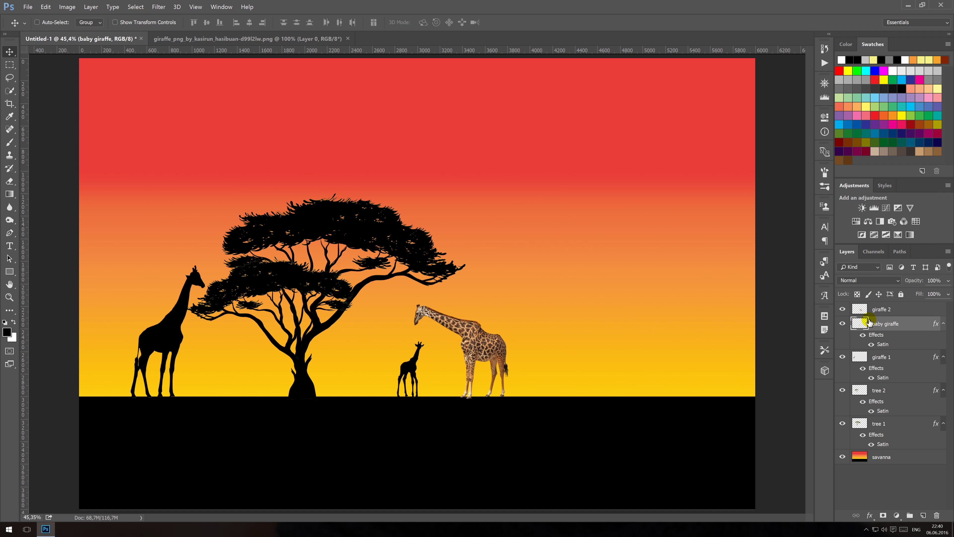
{"action": "double_click", "coordinate": [861, 309]}
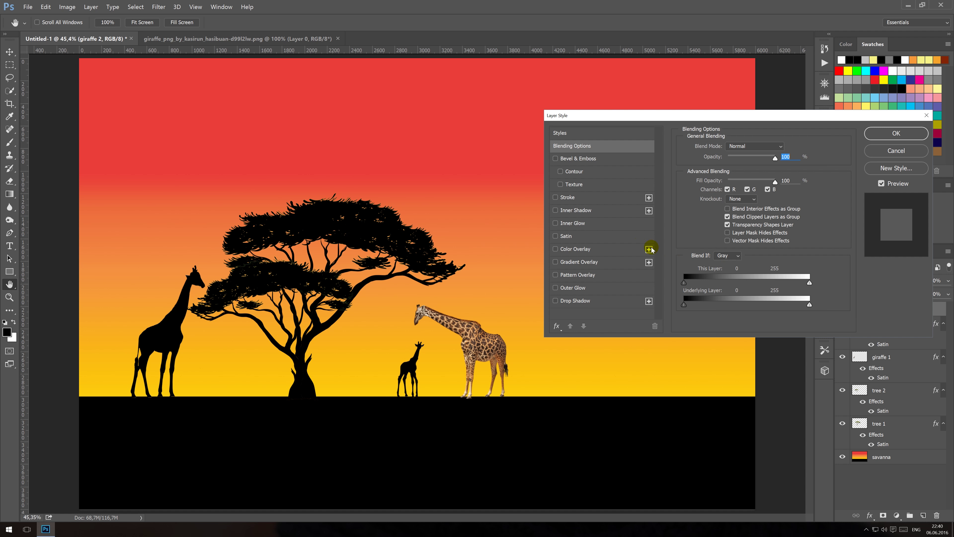
{"action": "left_click", "coordinate": [566, 236]}
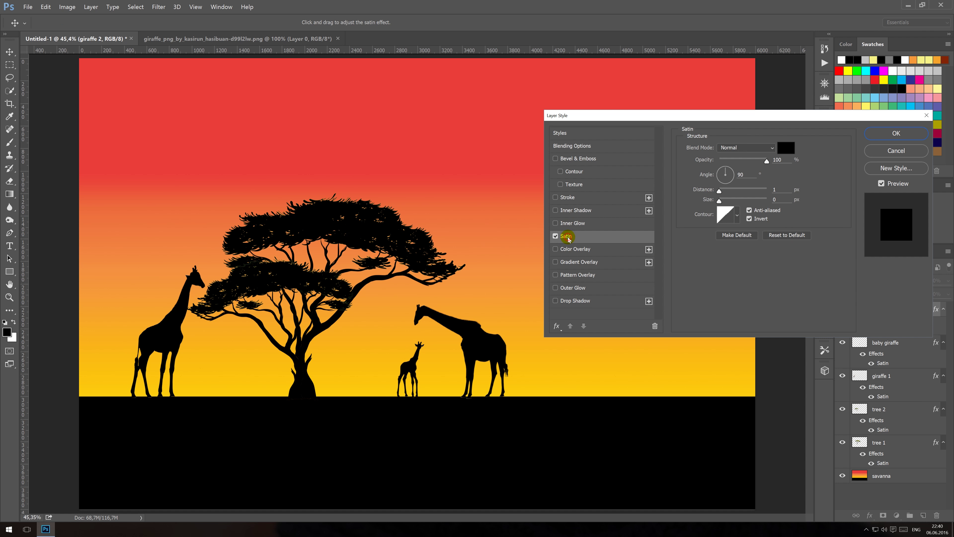
{"action": "left_click", "coordinate": [877, 137]}
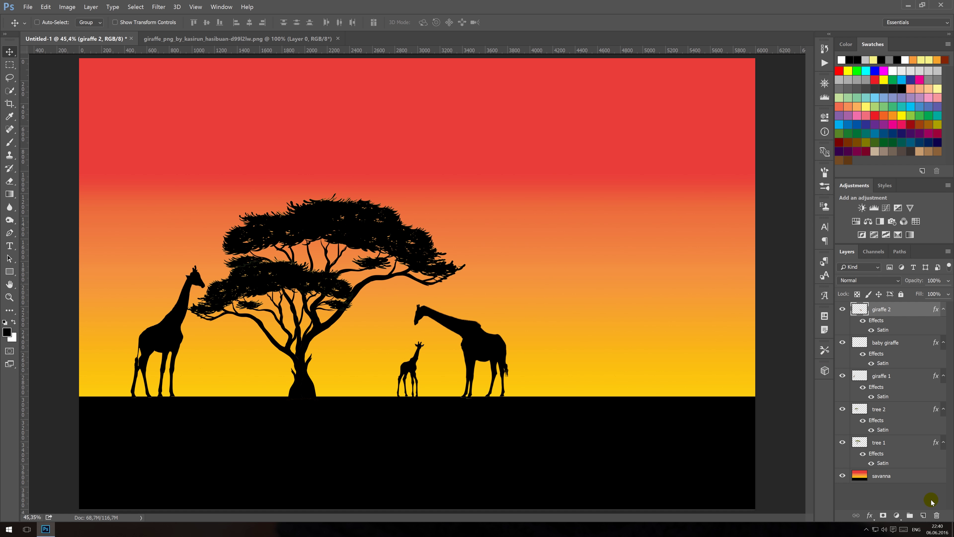
Step: Add a new empty layer above giraffe 2 and name it 'Sun'
{"action": "left_click", "coordinate": [923, 518]}
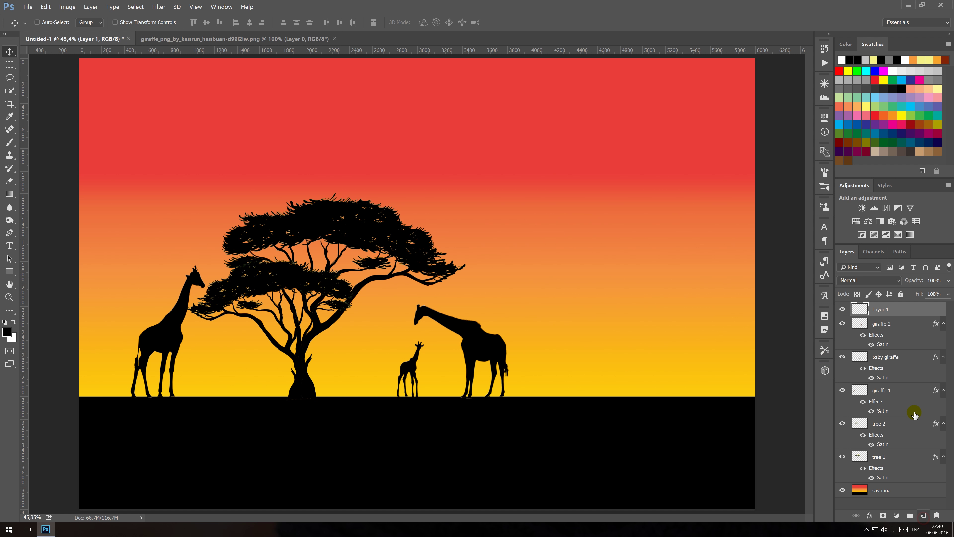
{"action": "double_click", "coordinate": [880, 309]}
{"action": "type", "text": "Sun"}
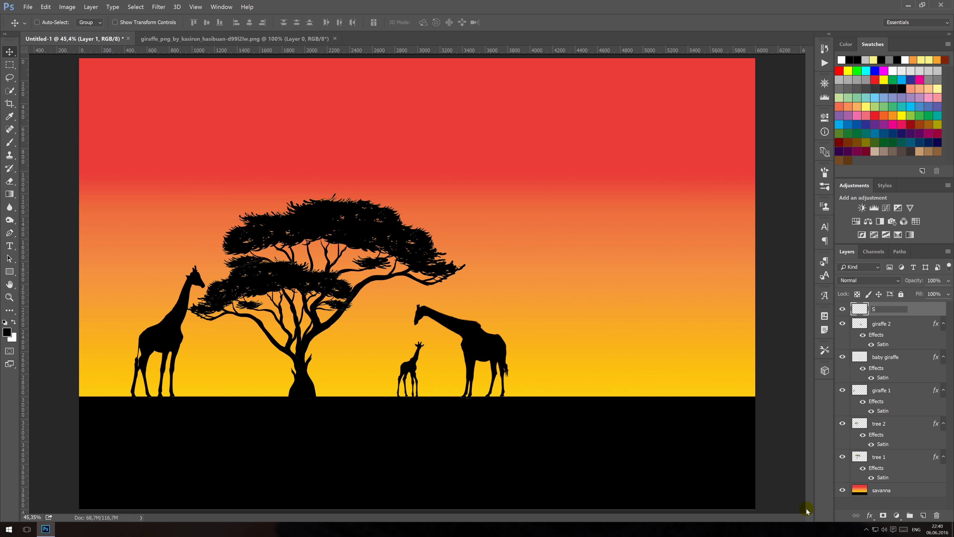
{"action": "key", "text": "Return"}
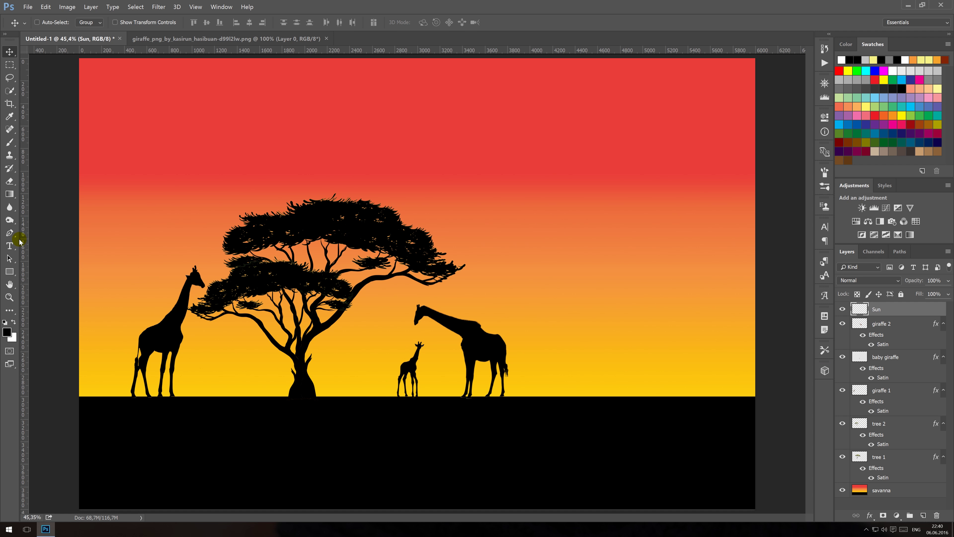
Step: Paint a pale-yellow sun in the upper-right sky with a soft 1067 px brush
{"action": "left_click", "coordinate": [10, 142]}
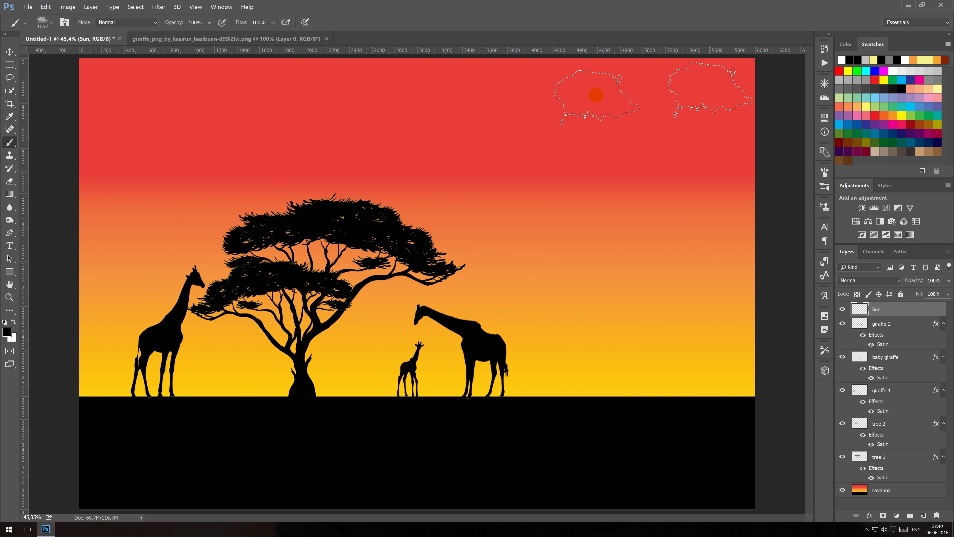
{"action": "left_click", "coordinate": [52, 23]}
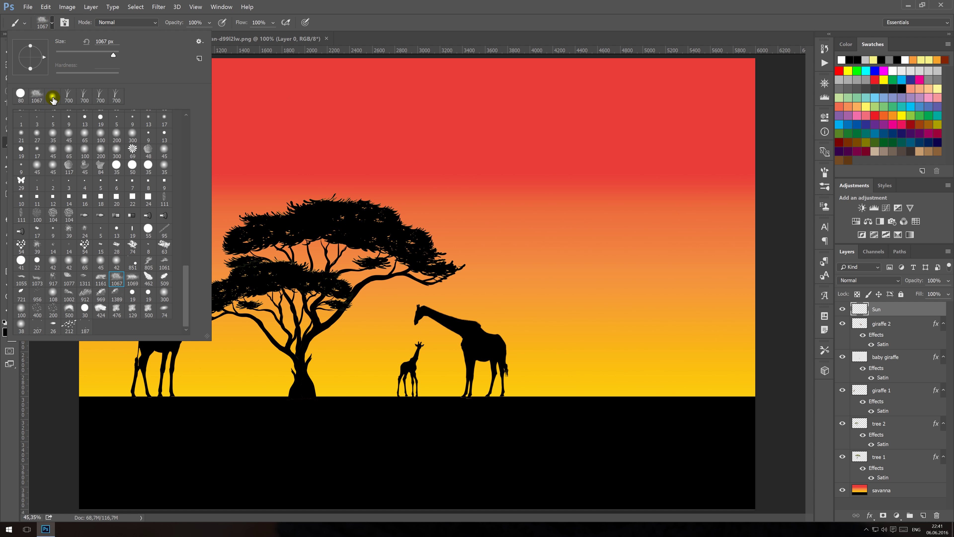
{"action": "double_click", "coordinate": [52, 97]}
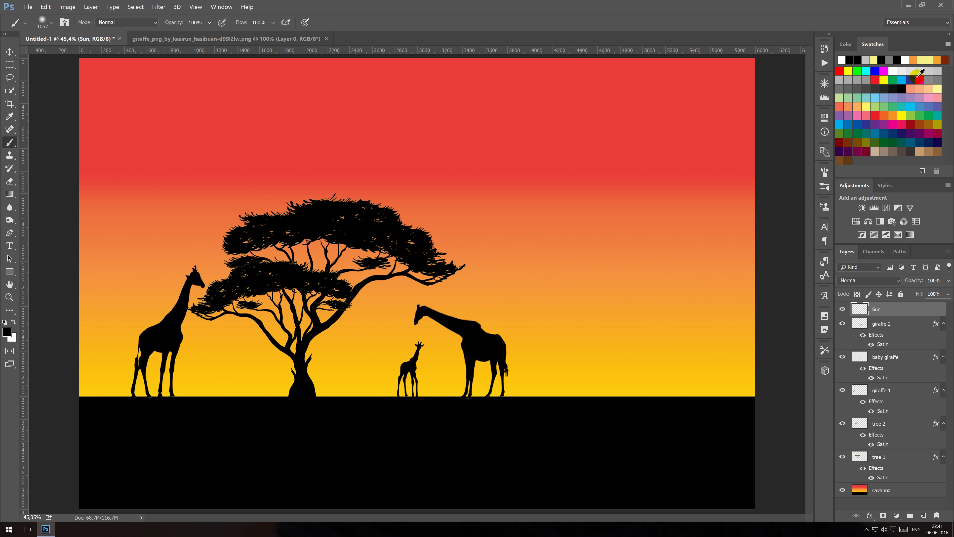
{"action": "left_click", "coordinate": [923, 60]}
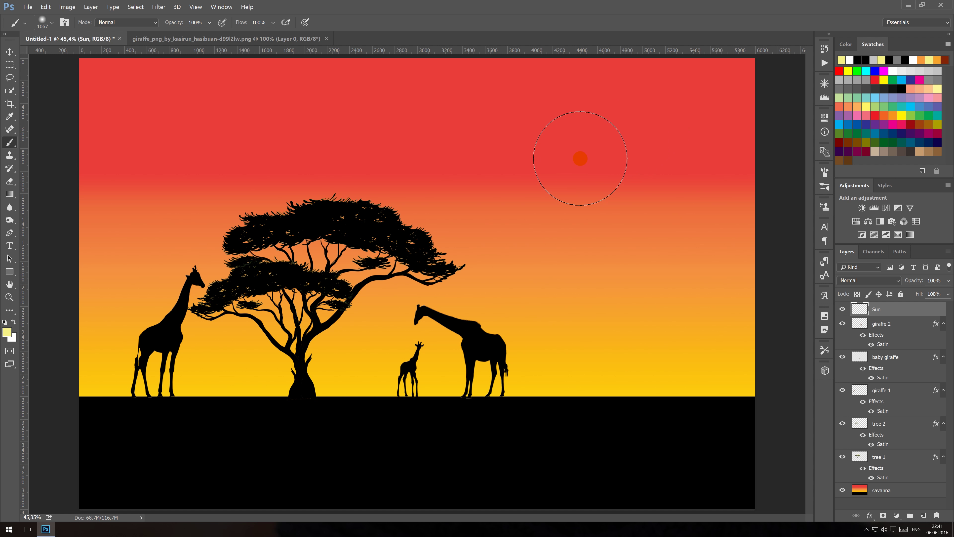
{"action": "key", "text": "c"}
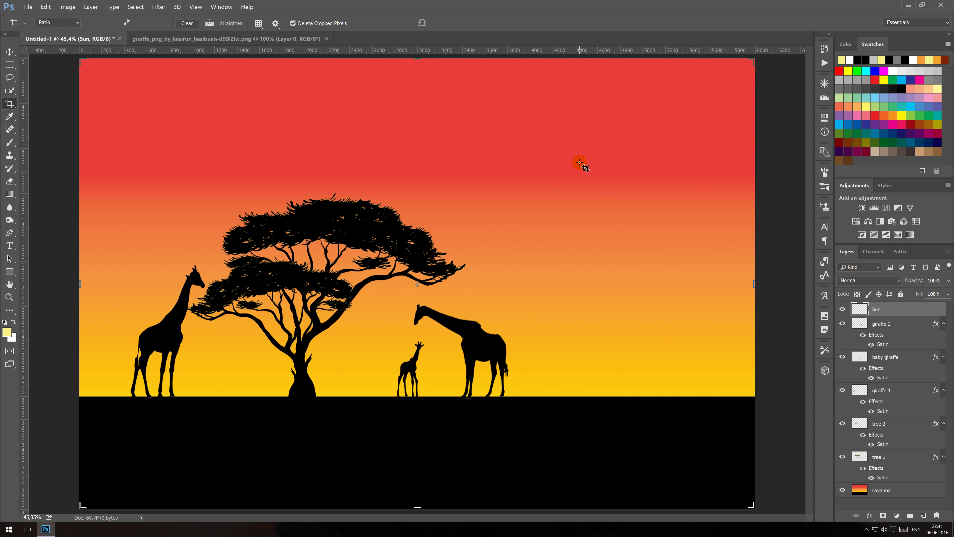
{"action": "key", "text": "b"}
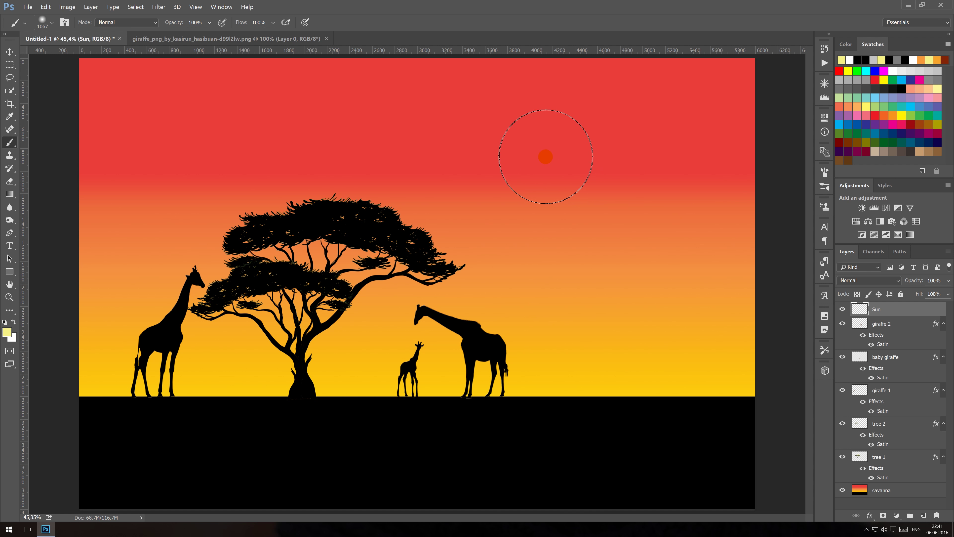
{"action": "left_click", "coordinate": [541, 157]}
{"action": "left_click", "coordinate": [540, 157]}
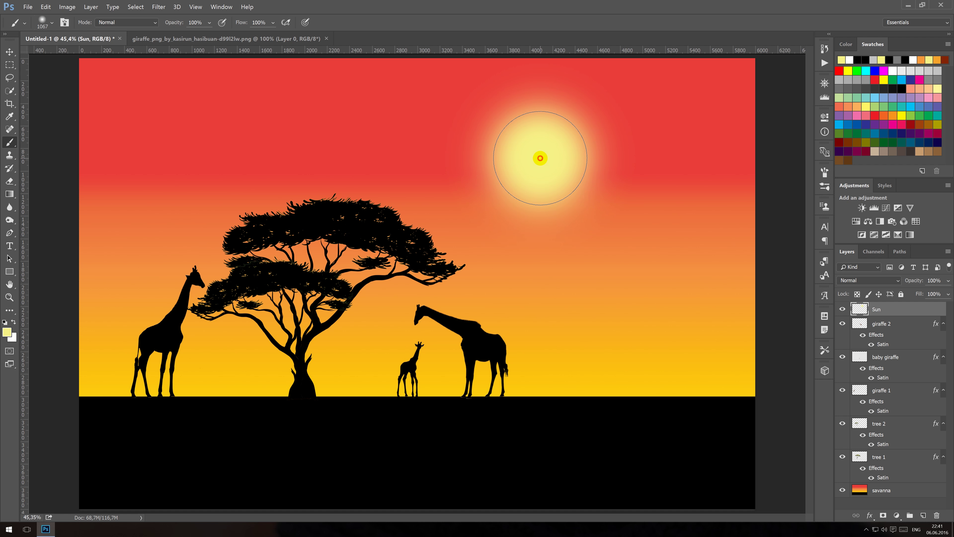
{"action": "left_click", "coordinate": [540, 158]}
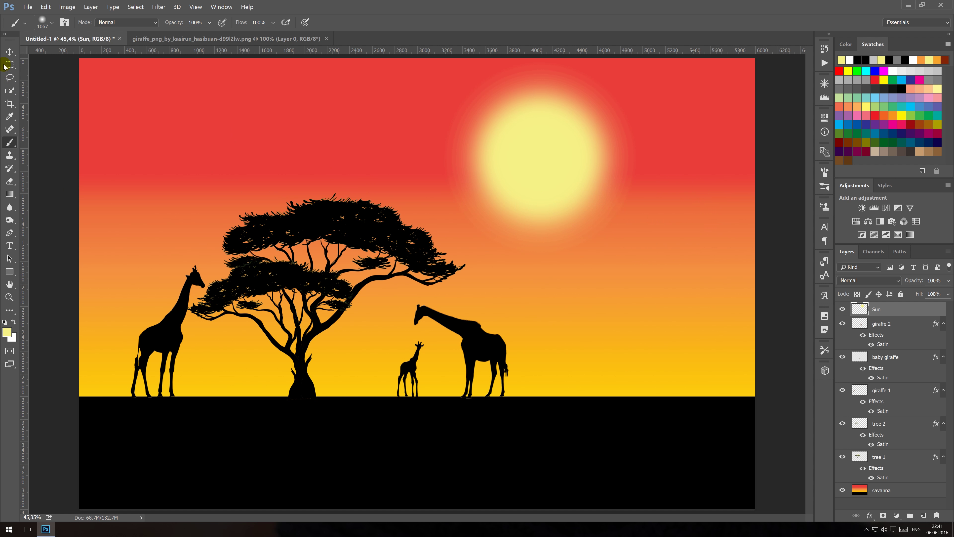
Step: Blur the Sun layer with a Gaussian Blur of radius 100 pixels
{"action": "left_click", "coordinate": [10, 52]}
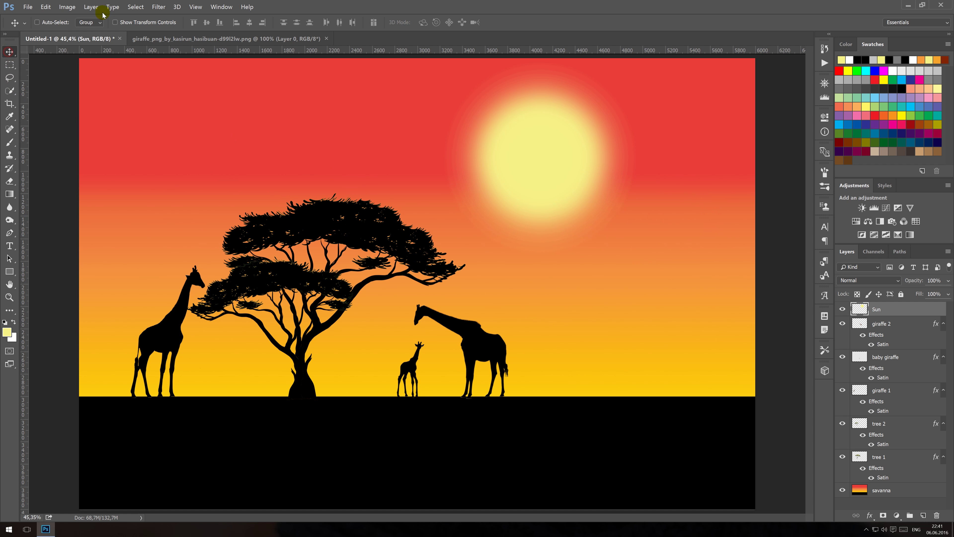
{"action": "left_click", "coordinate": [159, 9]}
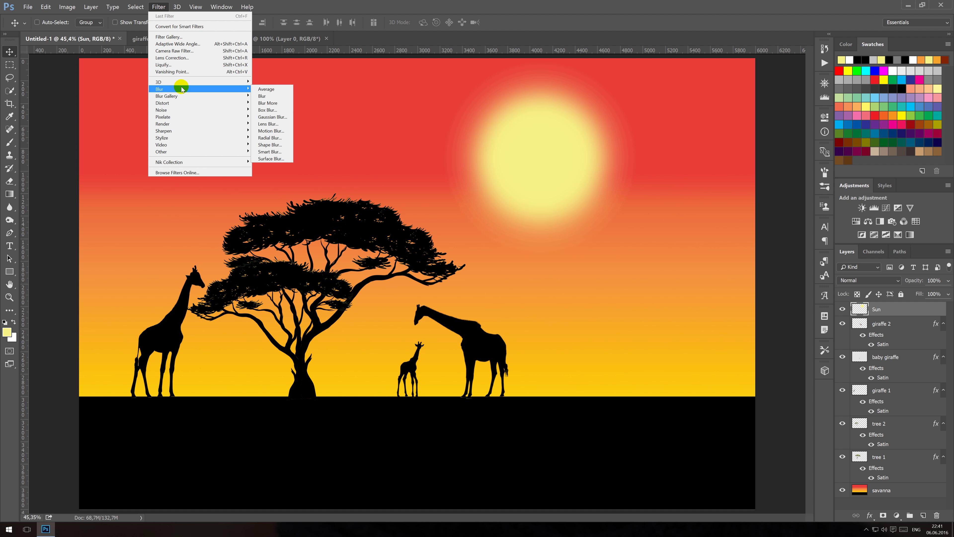
{"action": "mouse_move", "coordinate": [199, 88]}
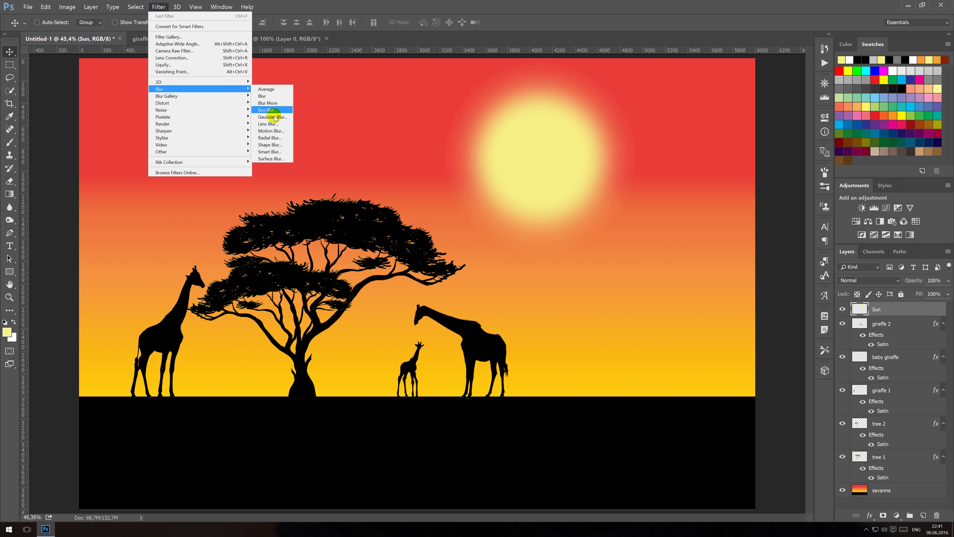
{"action": "left_click", "coordinate": [271, 117]}
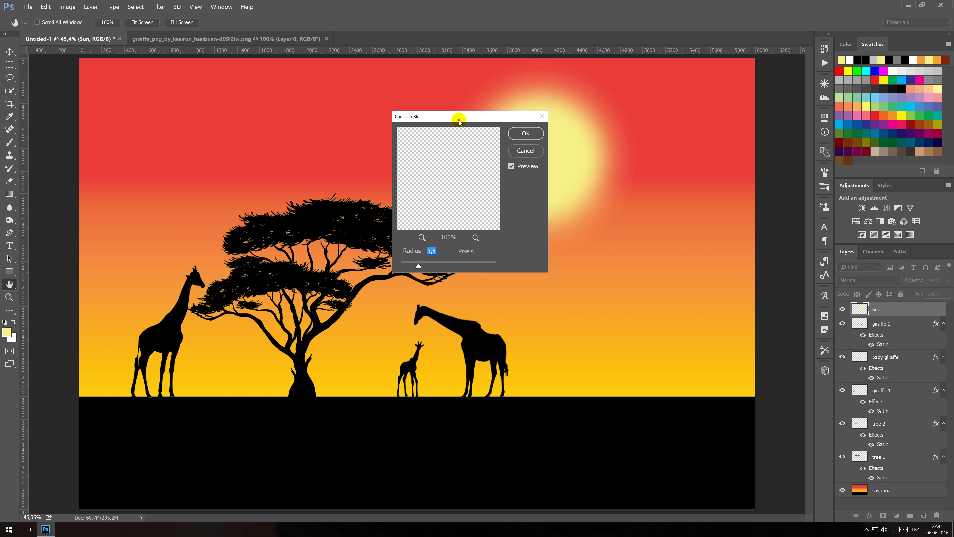
{"action": "mouse_move", "coordinate": [459, 120]}
{"action": "left_mouse_down"}
{"action": "mouse_move", "coordinate": [621, 131]}
{"action": "mouse_move", "coordinate": [748, 124]}
{"action": "left_mouse_up"}
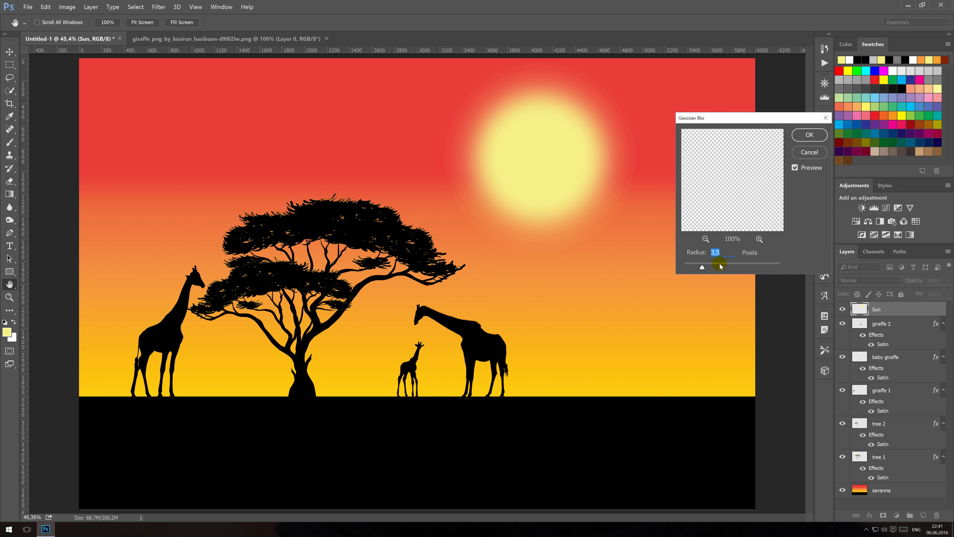
{"action": "left_click_drag", "start_coordinate": [717, 267], "coordinate": [738, 266]}
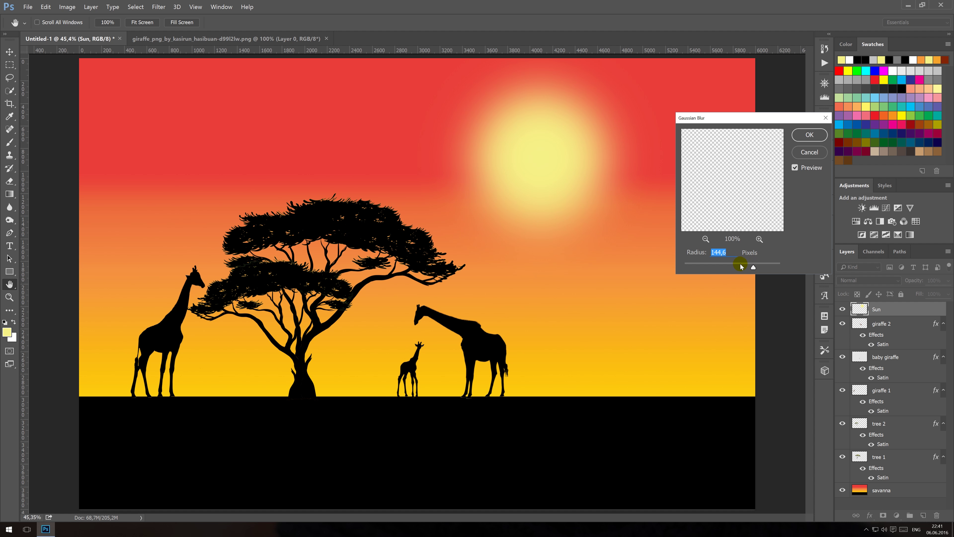
{"action": "type", "text": "15"}
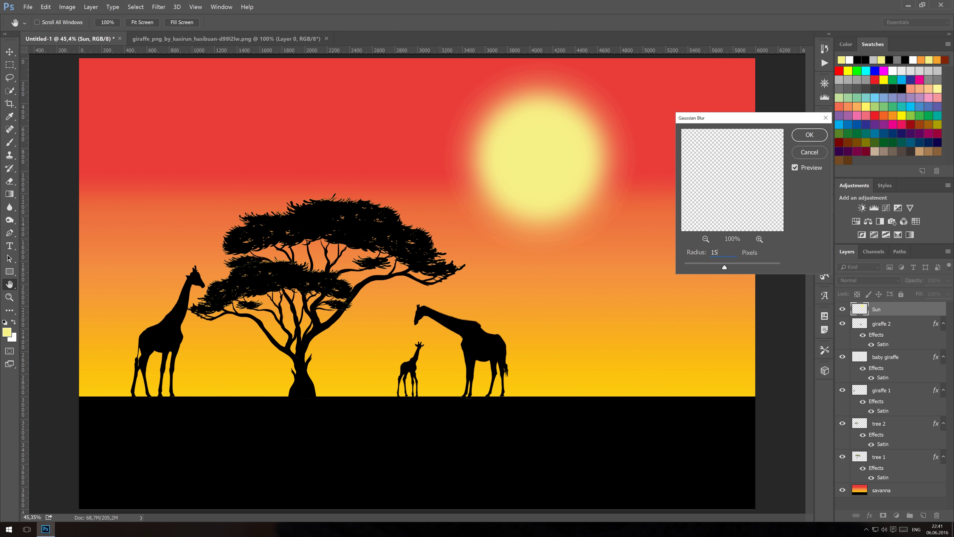
{"action": "key", "text": "BackSpace"}
{"action": "type", "text": "00"}
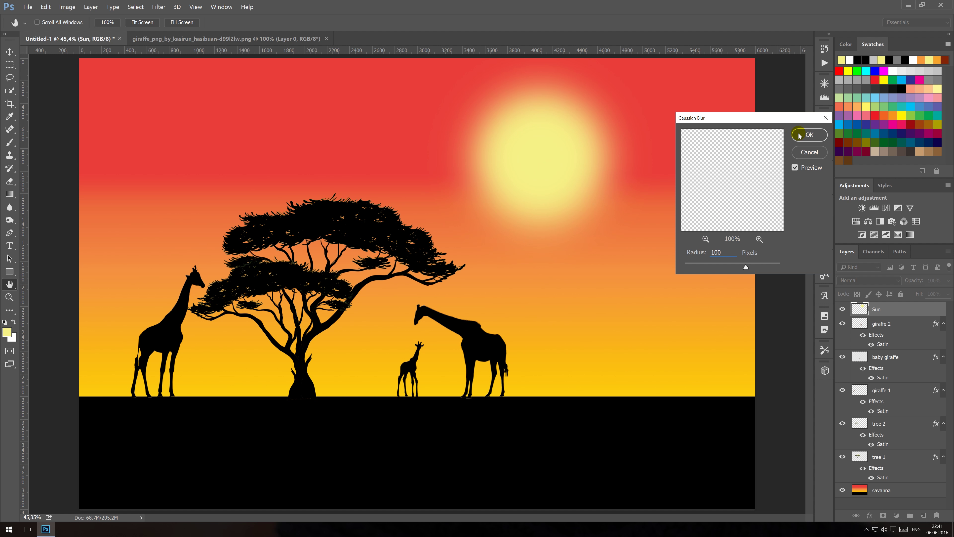
{"action": "left_click", "coordinate": [799, 136]}
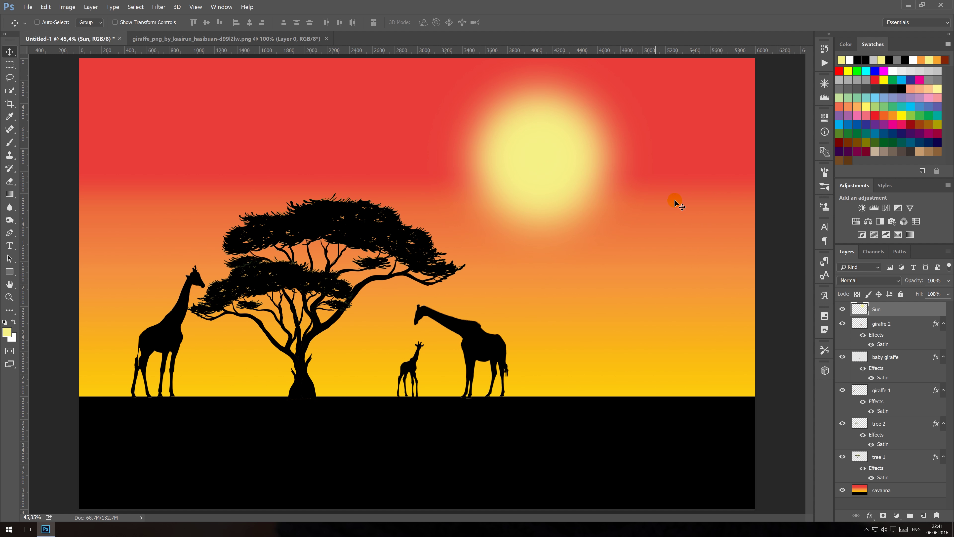
Step: Add a new empty layer above Sun named 'birds'
{"action": "left_click", "coordinate": [923, 515]}
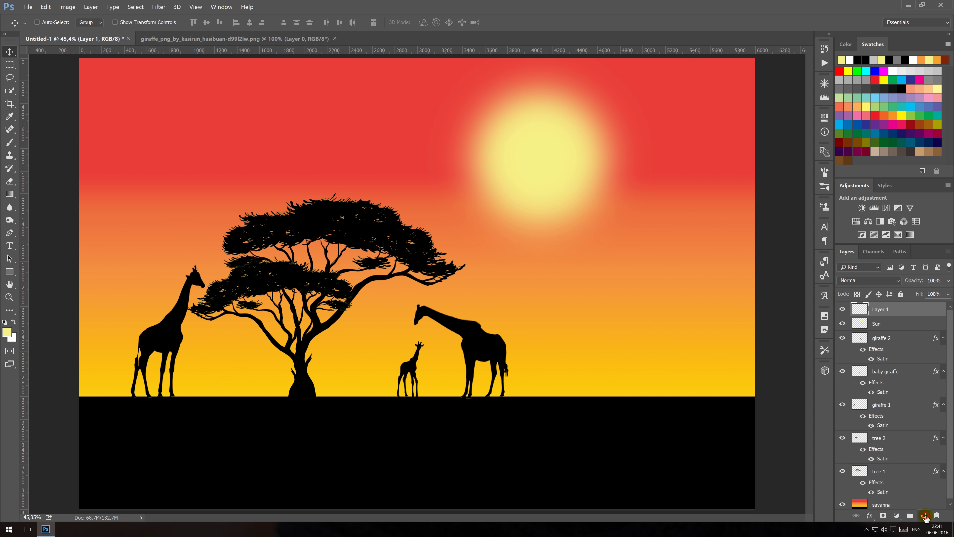
{"action": "double_click", "coordinate": [879, 309]}
{"action": "type", "text": "birds"}
{"action": "key", "text": "Return"}
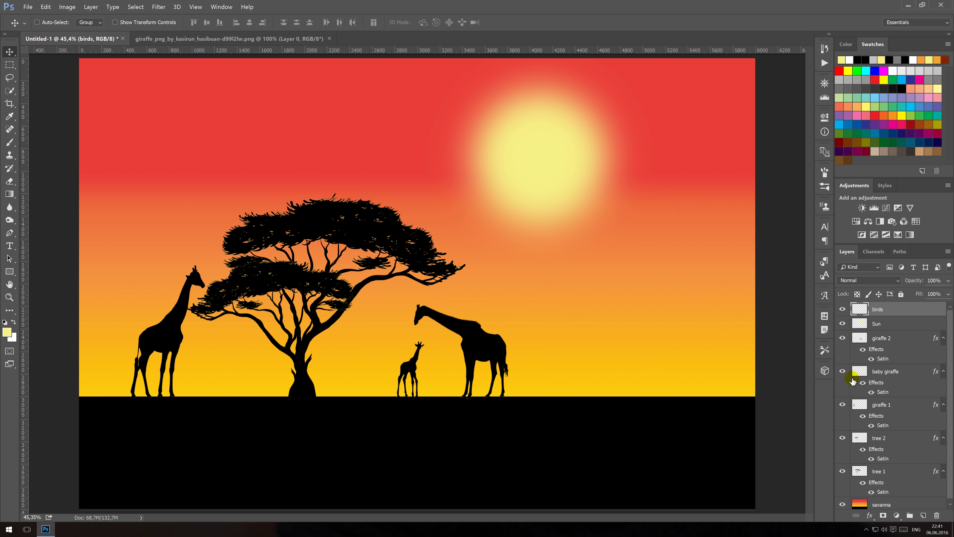
Step: Close the giraffe image, open the birds PNG, and drag it toward the sunset document
{"action": "left_click", "coordinate": [329, 38]}
{"action": "right_click", "coordinate": [331, 39]}
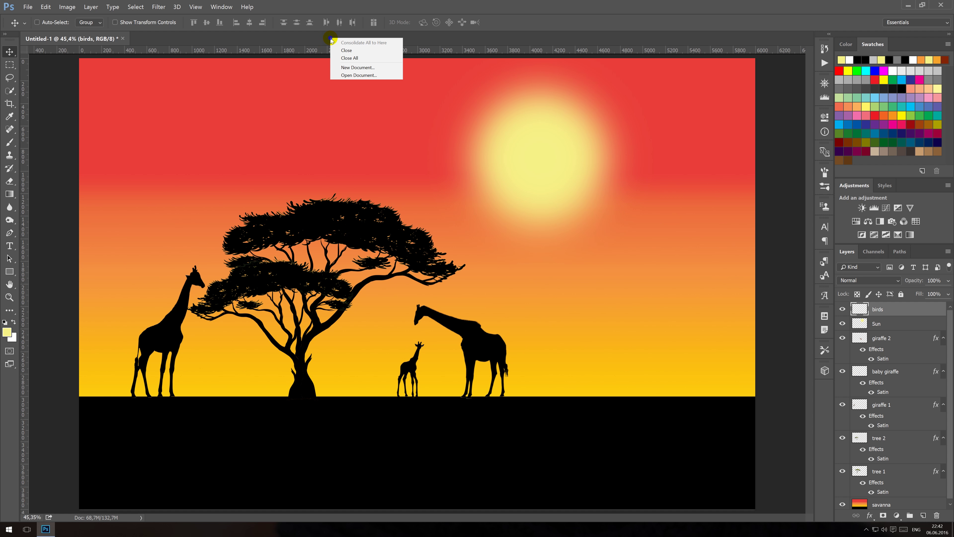
{"action": "left_click", "coordinate": [350, 76]}
{"action": "left_click", "coordinate": [139, 63]}
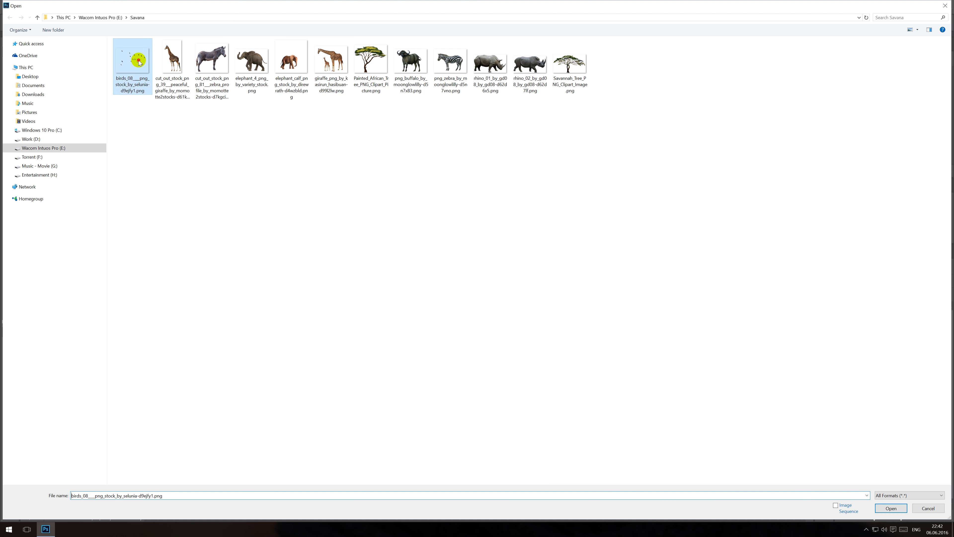
{"action": "double_click", "coordinate": [139, 62]}
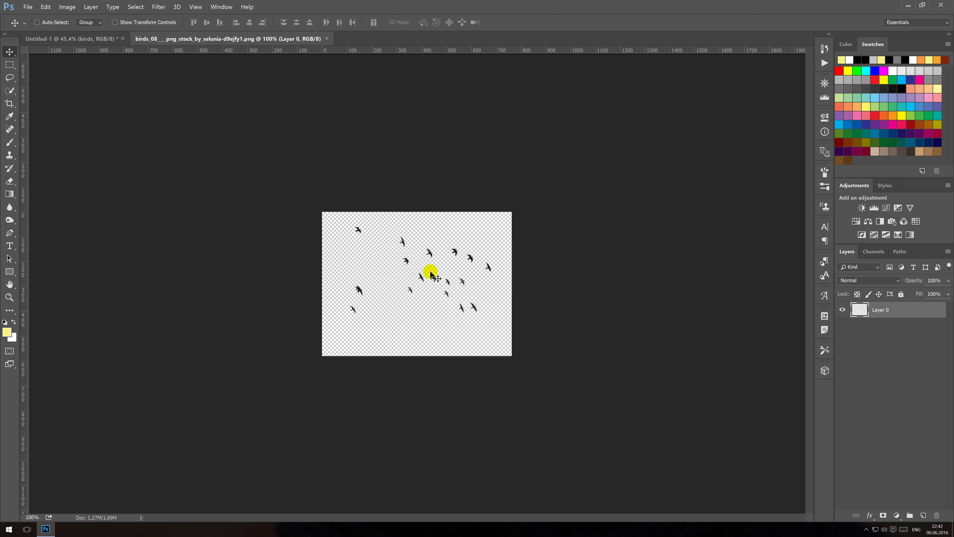
{"action": "mouse_move", "coordinate": [422, 272]}
{"action": "left_mouse_down"}
{"action": "mouse_move", "coordinate": [97, 39]}
{"action": "mouse_move", "coordinate": [373, 161]}
{"action": "left_mouse_up"}
Step: Drop the bird flock onto the sunset canvas and flip it horizontally
{"action": "left_click_drag", "start_coordinate": [487, 180], "coordinate": [627, 180]}
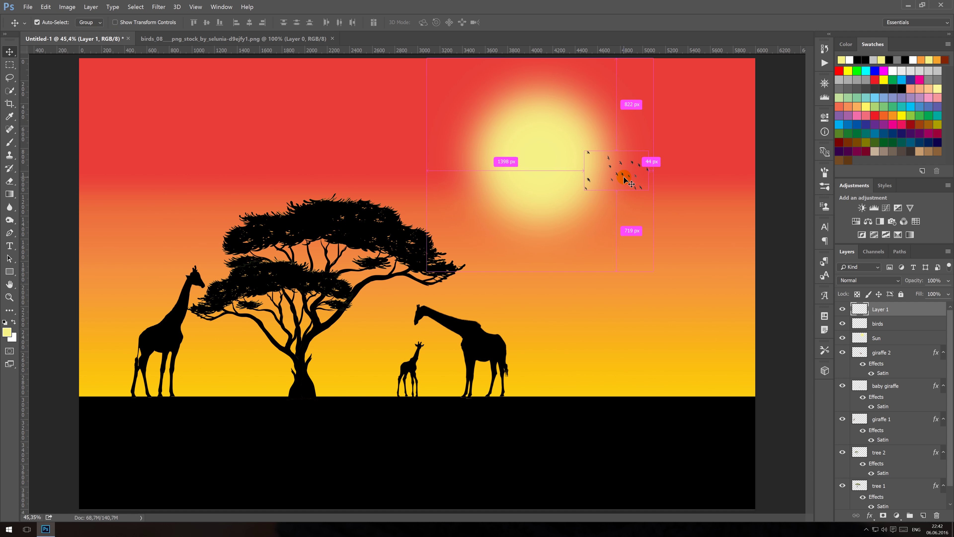
{"action": "key", "text": "ctrl+t"}
{"action": "right_click", "coordinate": [627, 184]}
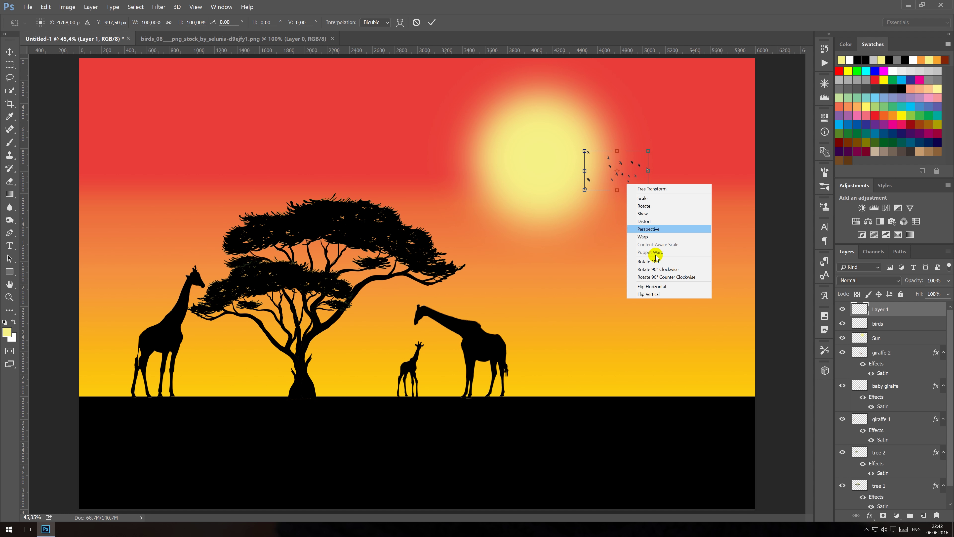
{"action": "left_click", "coordinate": [651, 285]}
{"action": "double_click", "coordinate": [636, 201]}
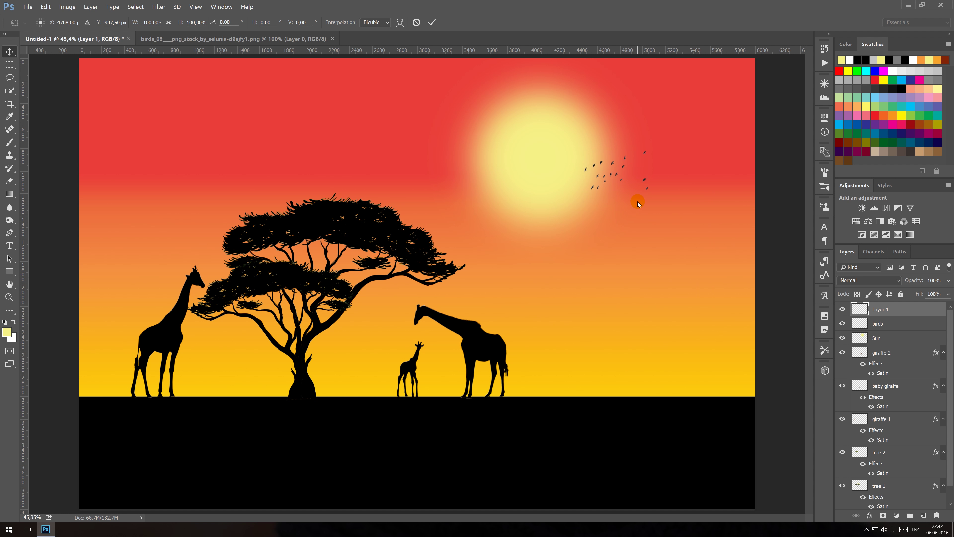
Step: Toggle the flock layer's visibility and move Layer 1 below the birds layer
{"action": "double_click", "coordinate": [880, 309]}
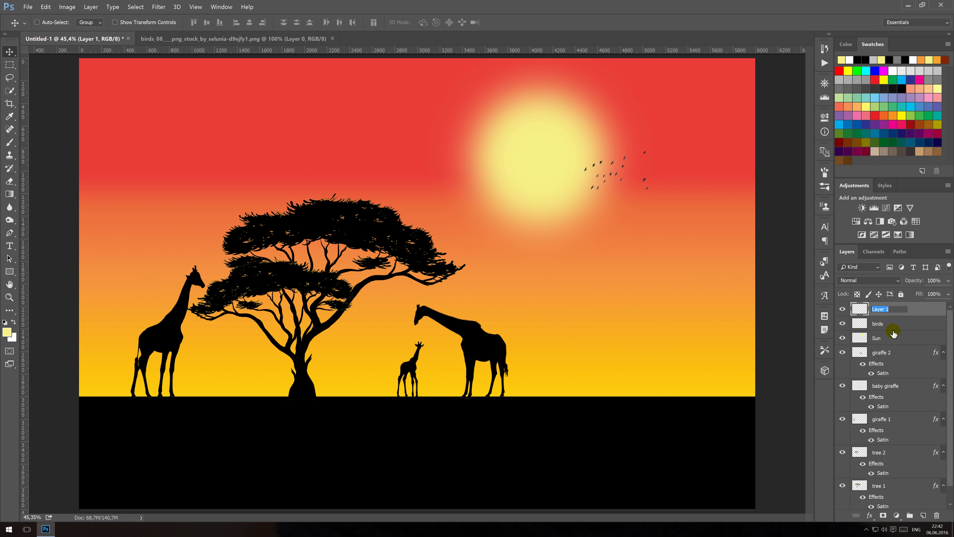
{"action": "key", "text": "Return"}
{"action": "left_click", "coordinate": [842, 309]}
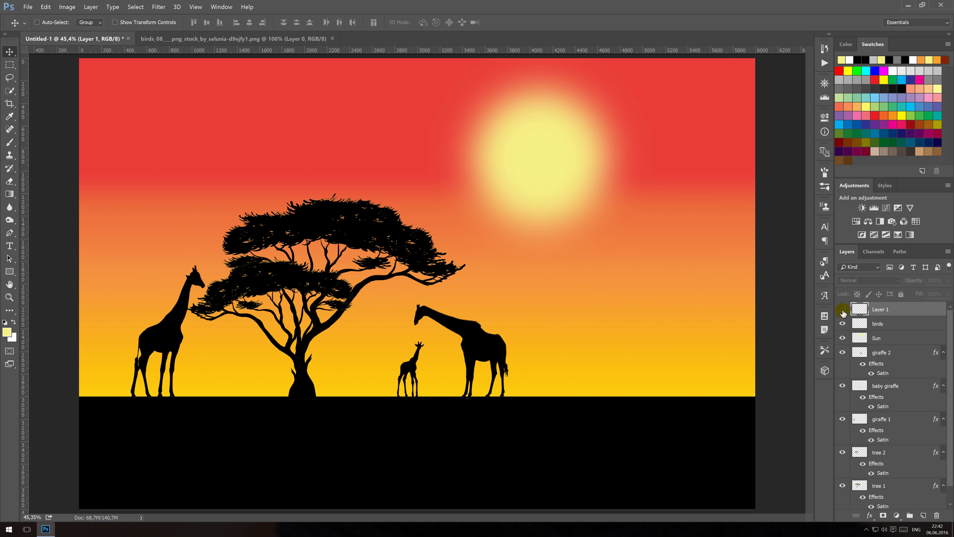
{"action": "left_click", "coordinate": [843, 309]}
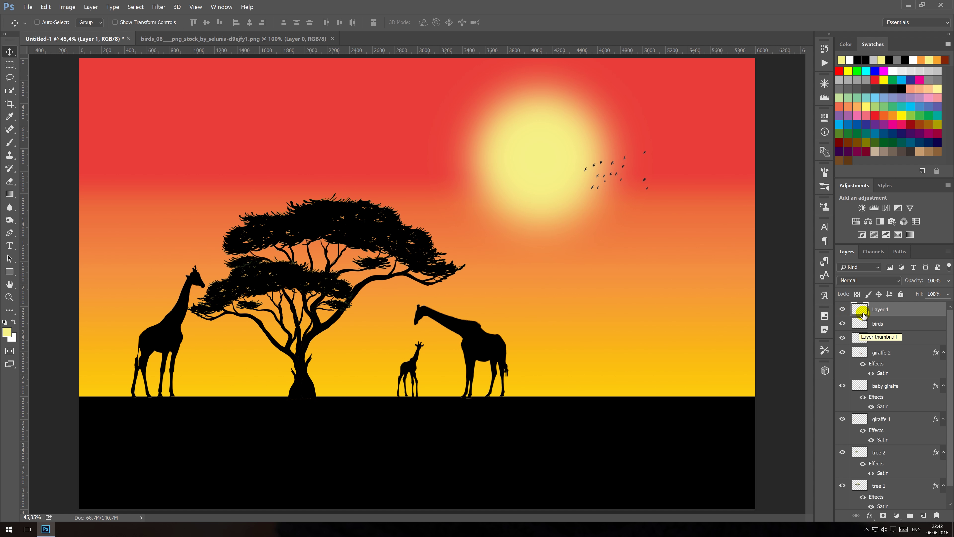
{"action": "left_click_drag", "start_coordinate": [863, 316], "coordinate": [864, 325]}
{"action": "left_click", "coordinate": [842, 323]}
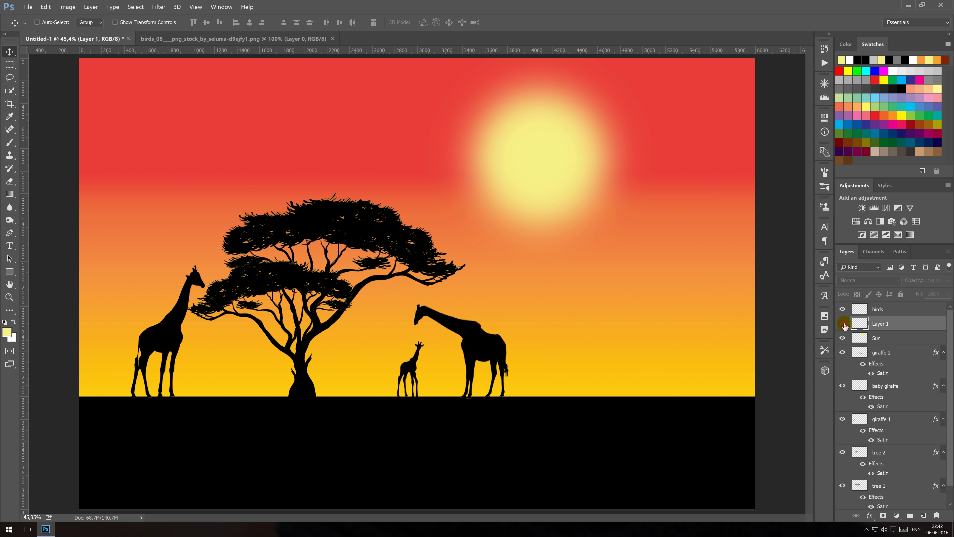
{"action": "left_click", "coordinate": [843, 323]}
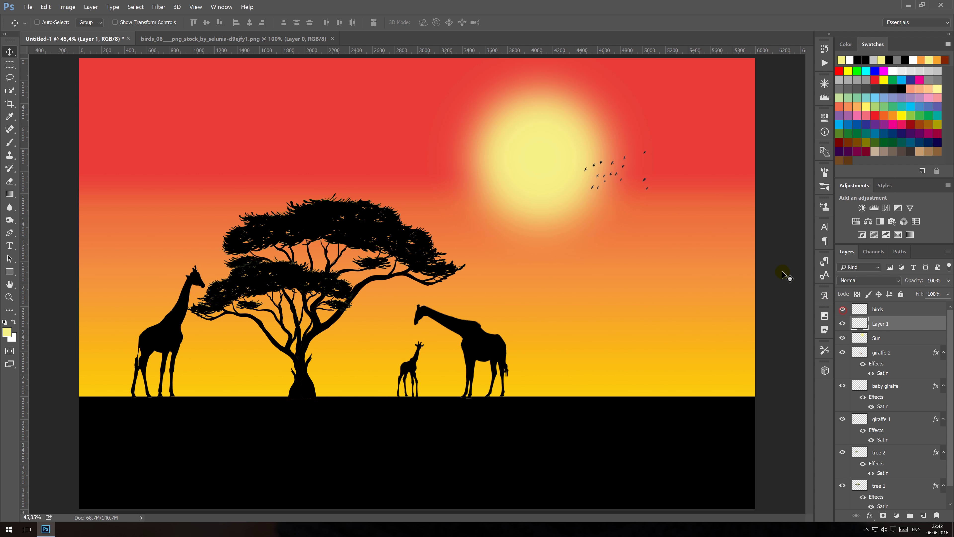
Step: Reposition the flock, then delete both the birds and Layer 1 layers
{"action": "left_click_drag", "start_coordinate": [644, 194], "coordinate": [664, 195]}
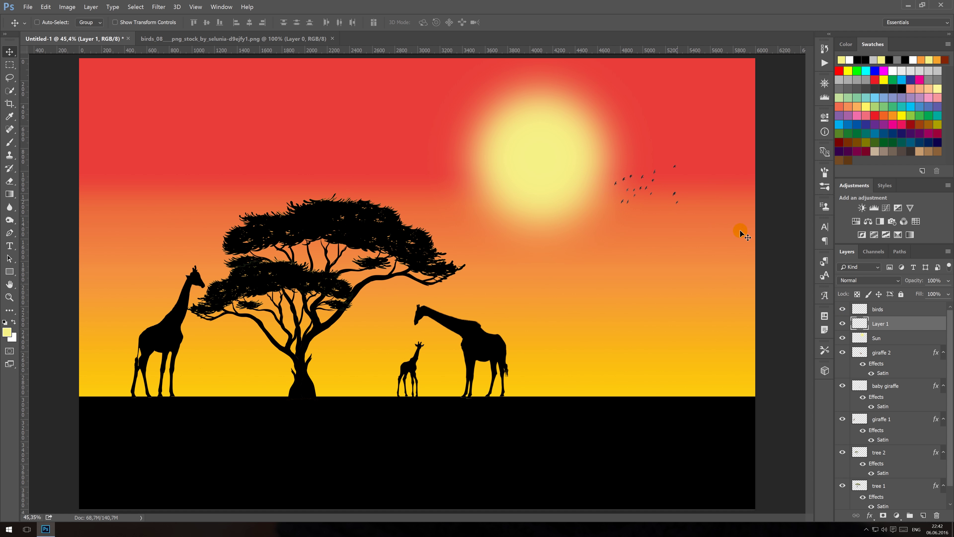
{"action": "left_click", "coordinate": [844, 310]}
{"action": "left_click", "coordinate": [668, 194]}
{"action": "left_click_drag", "start_coordinate": [662, 191], "coordinate": [639, 183]}
{"action": "left_click", "coordinate": [881, 310], "text": "shift"}
{"action": "key", "text": "Delete"}
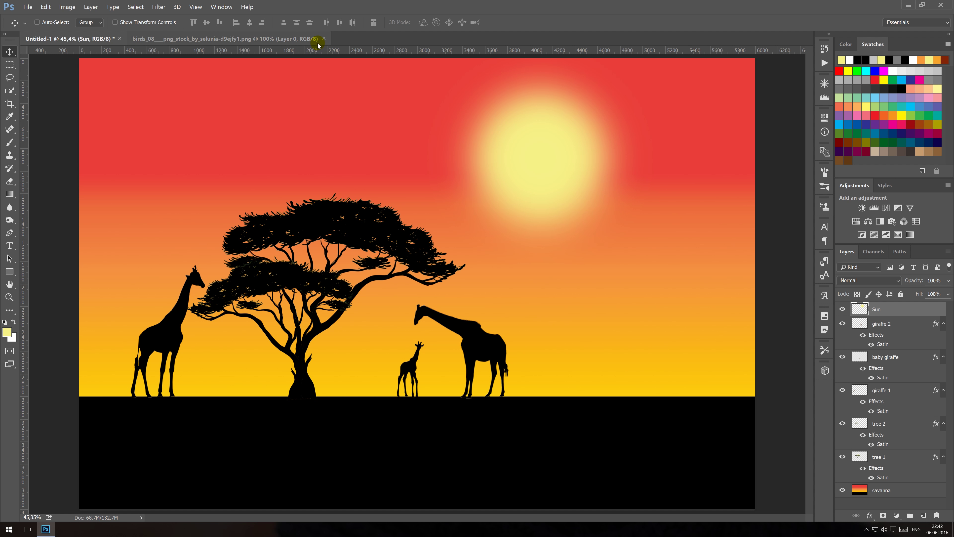
Step: Close the birds image, reopen the birds PNG, and drop it near the sun
{"action": "left_click", "coordinate": [325, 38]}
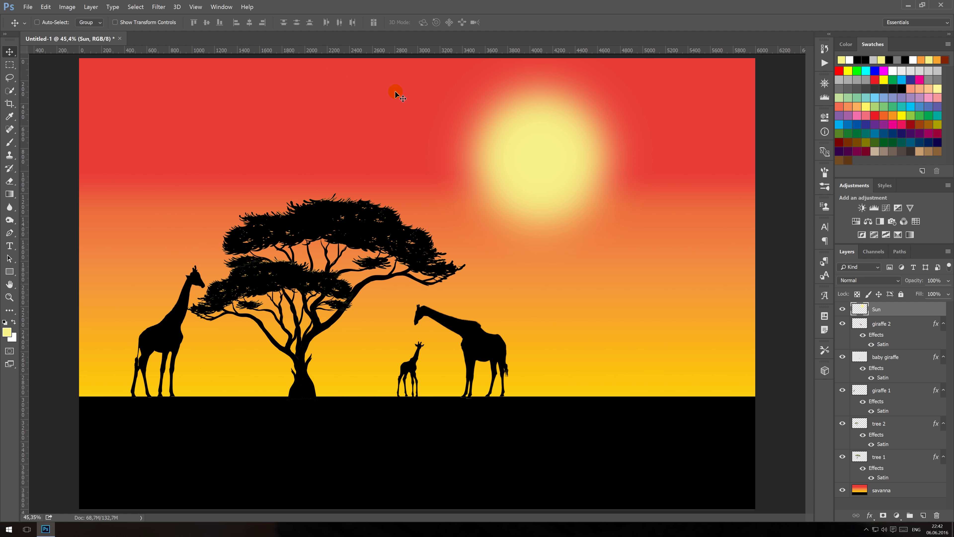
{"action": "left_click", "coordinate": [856, 311]}
{"action": "left_click", "coordinate": [631, 200]}
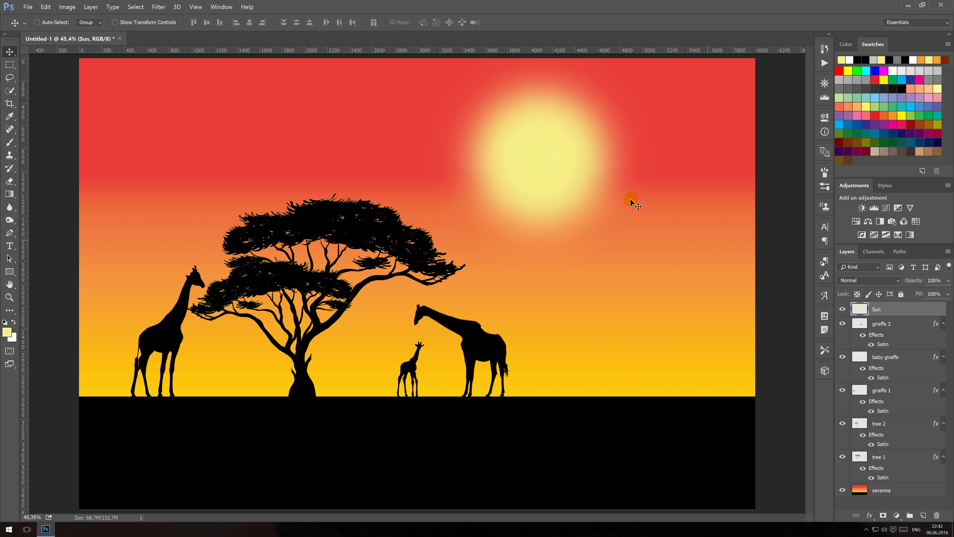
{"action": "right_click", "coordinate": [423, 37]}
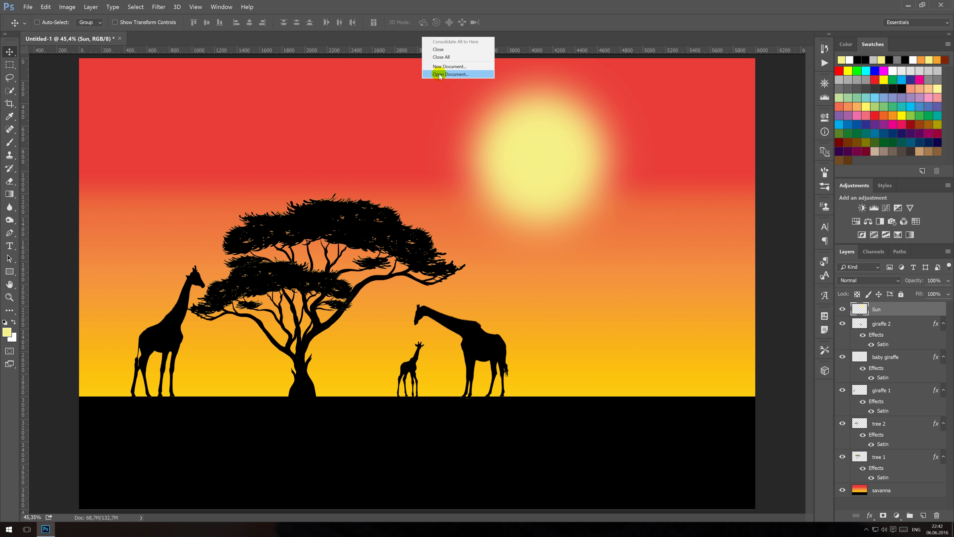
{"action": "left_click", "coordinate": [443, 74]}
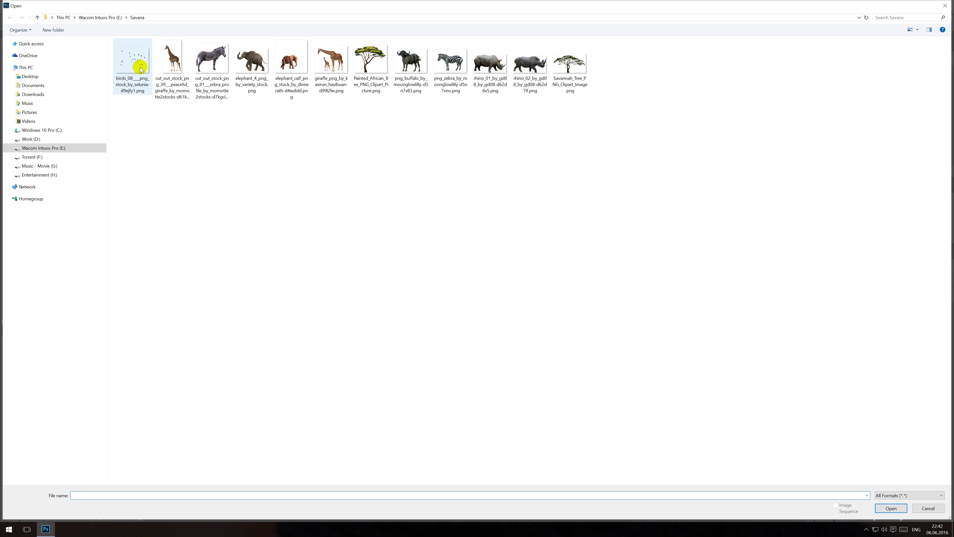
{"action": "double_click", "coordinate": [134, 69]}
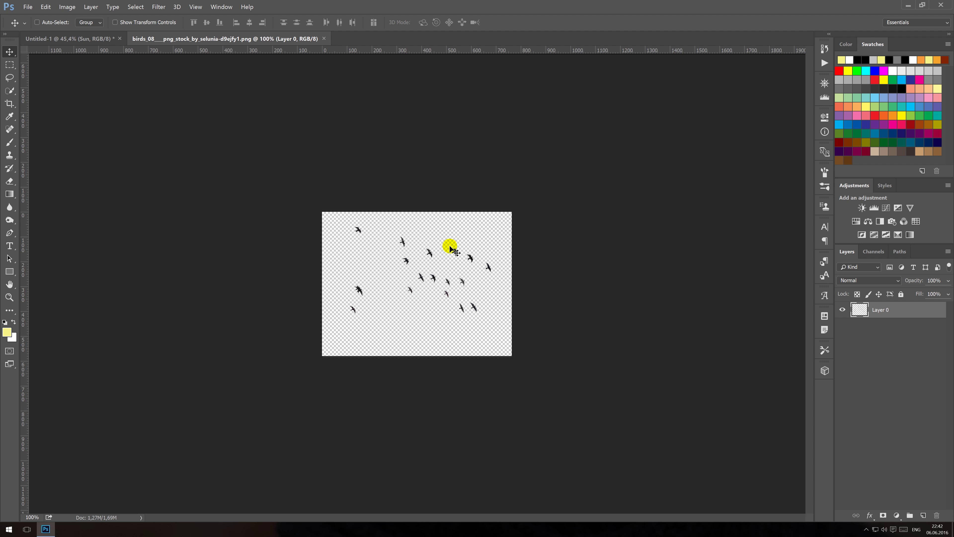
{"action": "mouse_move", "coordinate": [458, 286]}
{"action": "left_mouse_down"}
{"action": "mouse_move", "coordinate": [327, 182]}
{"action": "mouse_move", "coordinate": [100, 41]}
{"action": "left_mouse_up"}
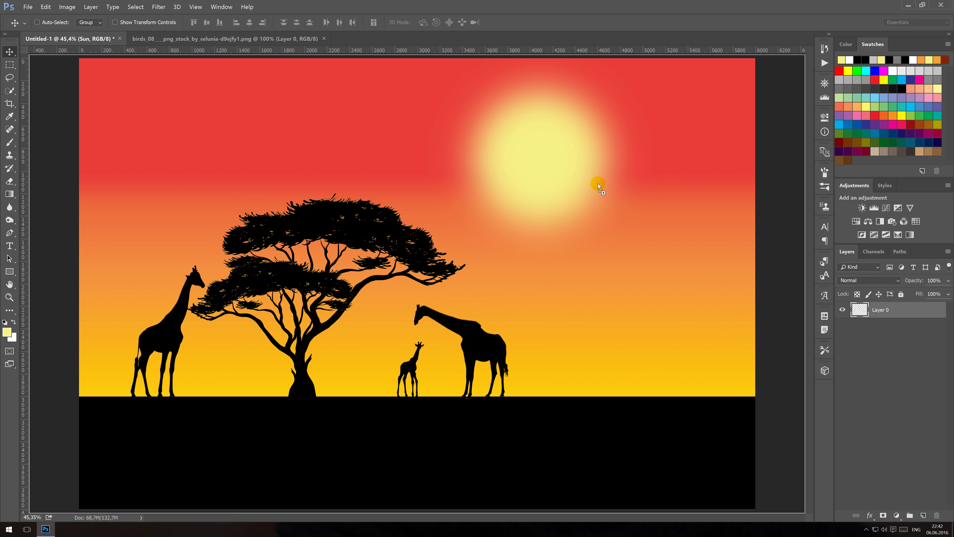
{"action": "left_click_drag", "start_coordinate": [100, 40], "coordinate": [590, 181]}
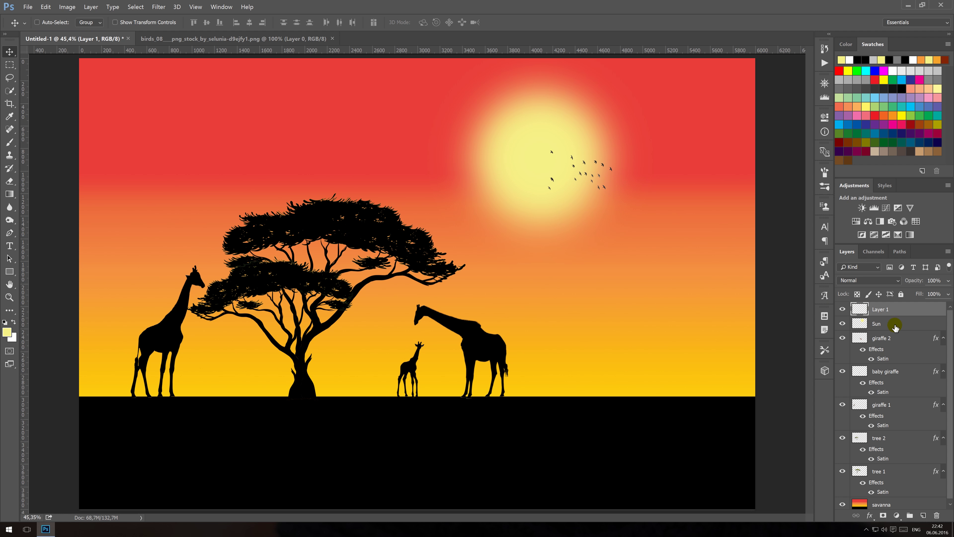
Step: Rename the dropped flock layer 'birds 1' and start a free transform on it
{"action": "left_click", "coordinate": [889, 312]}
{"action": "double_click", "coordinate": [884, 310]}
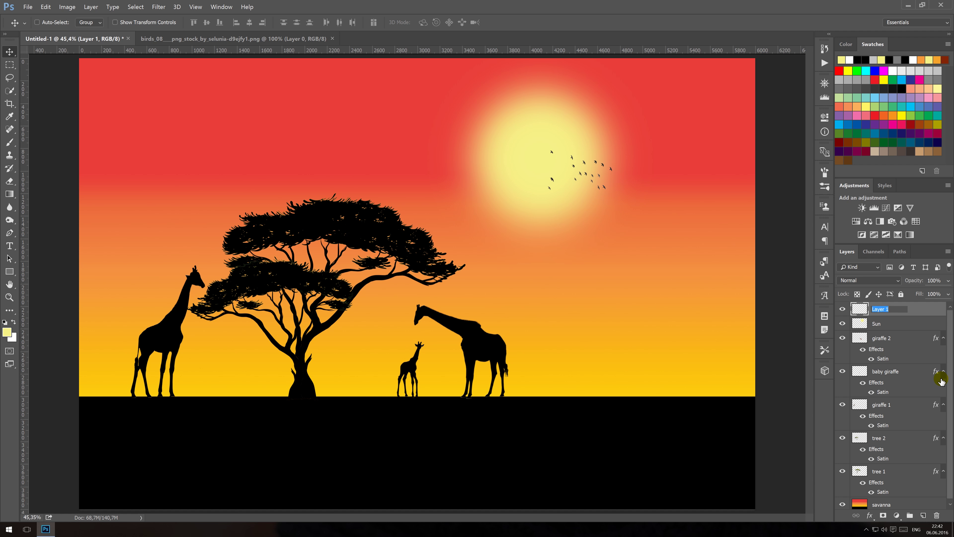
{"action": "type", "text": "birds1"}
{"action": "key", "text": "Return"}
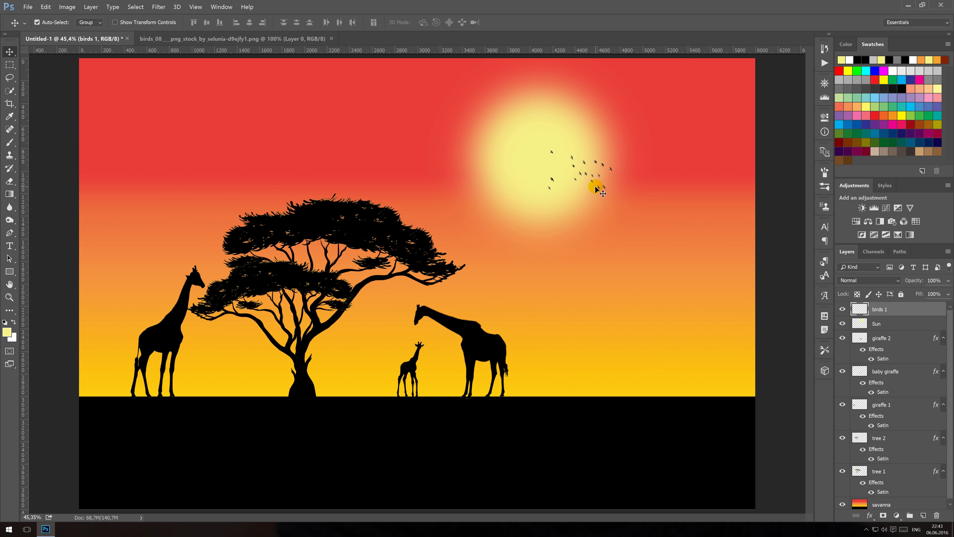
{"action": "key", "text": "ctrl+t"}
{"action": "right_click", "coordinate": [597, 185]}
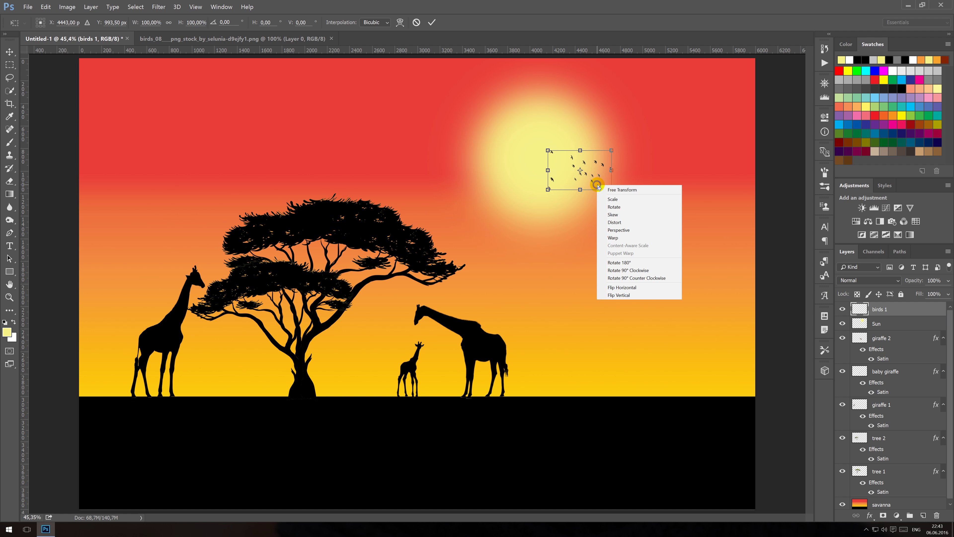
Step: Flip birds 1 horizontally beside the sun, then duplicate it as 'birds 2'
{"action": "left_click", "coordinate": [620, 287]}
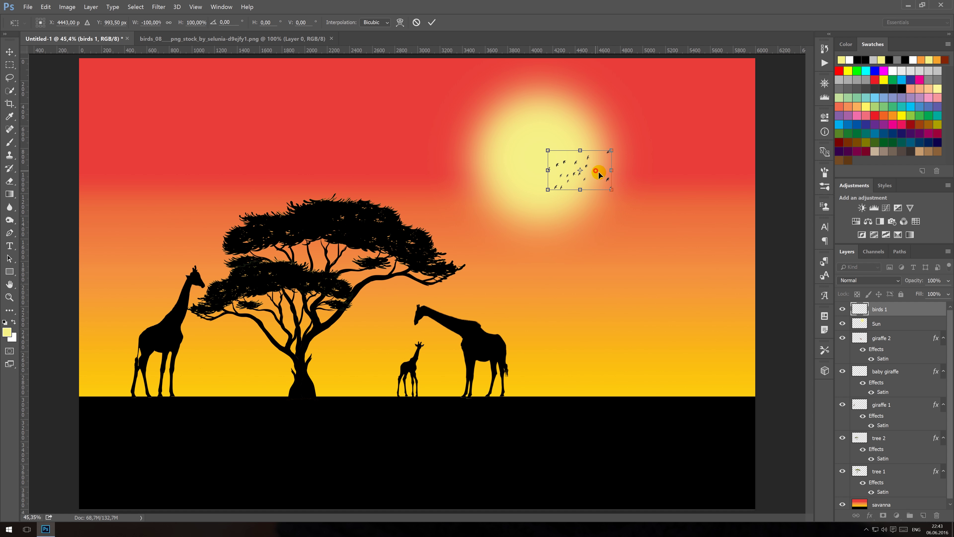
{"action": "left_click_drag", "start_coordinate": [598, 174], "coordinate": [626, 168]}
{"action": "key", "text": "Return"}
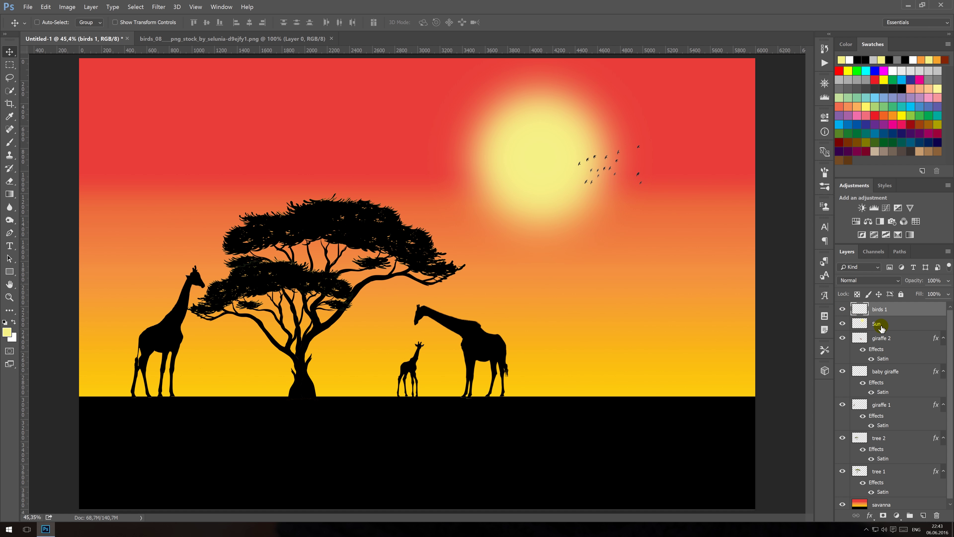
{"action": "key", "text": "ctrl+j"}
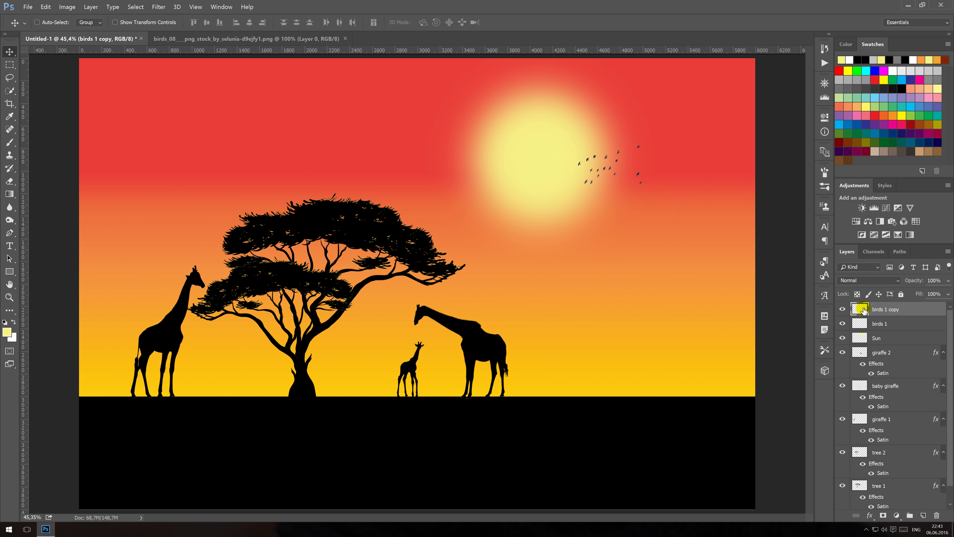
{"action": "double_click", "coordinate": [883, 310]}
{"action": "type", "text": "birds 2"}
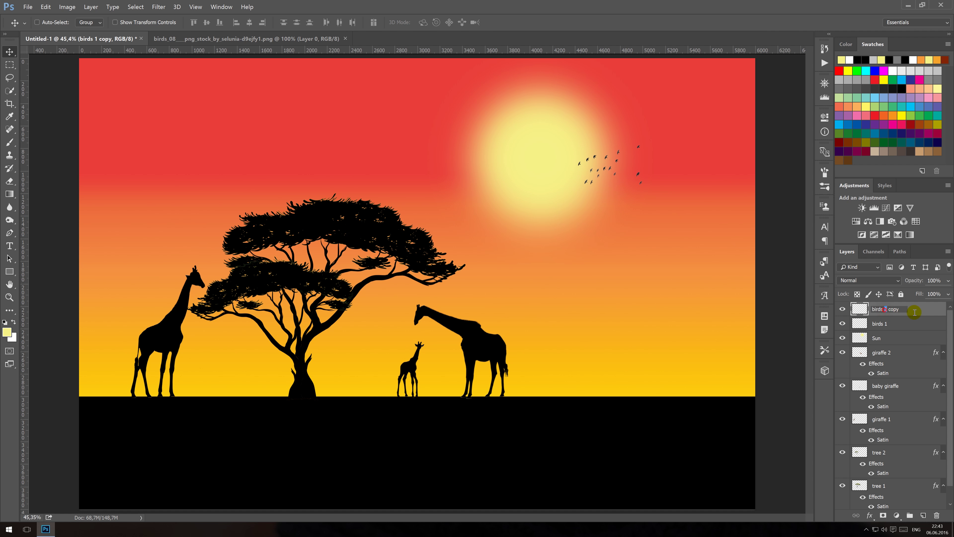
{"action": "key", "text": "Return"}
Step: Scale the birds 2 flock to about 72% and place it above the sun's upper left
{"action": "left_click", "coordinate": [656, 169]}
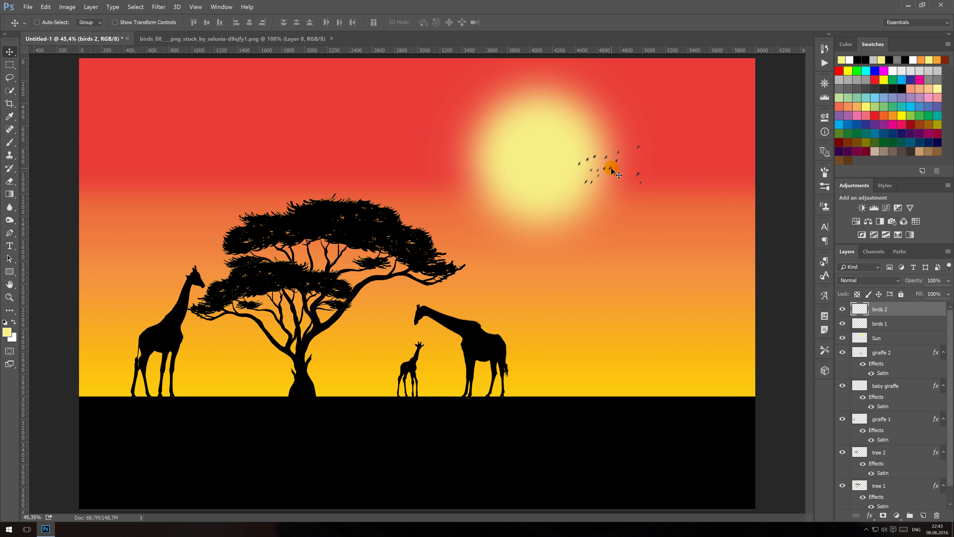
{"action": "mouse_move", "coordinate": [612, 168]}
{"action": "left_mouse_down"}
{"action": "mouse_move", "coordinate": [663, 203]}
{"action": "mouse_move", "coordinate": [656, 120]}
{"action": "left_mouse_up"}
{"action": "key", "text": "e"}
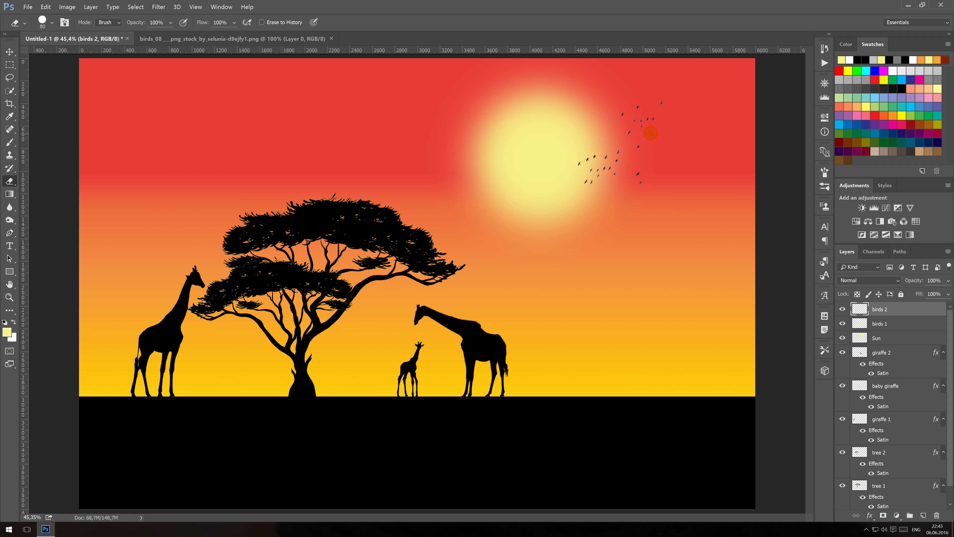
{"action": "key", "text": "ctrl+t"}
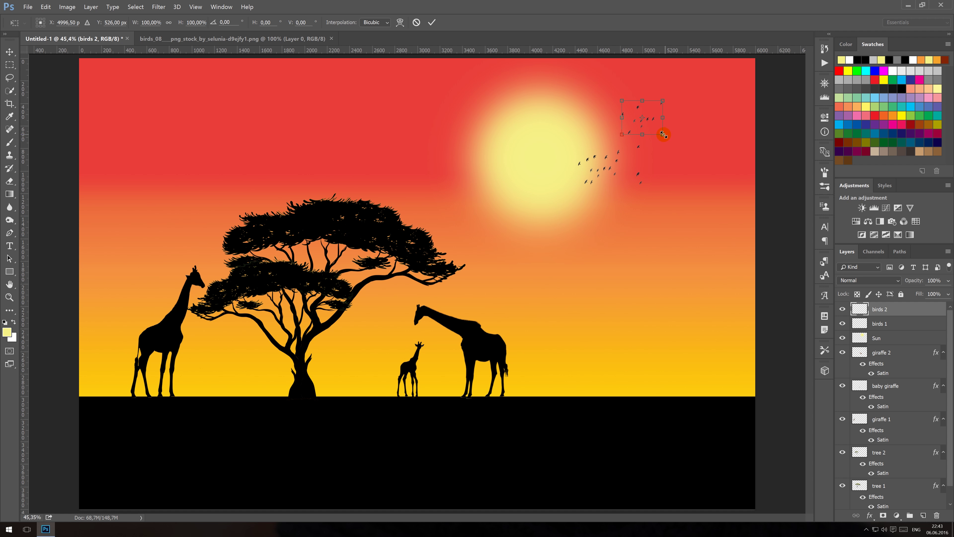
{"action": "left_click_drag", "start_coordinate": [662, 134], "coordinate": [654, 128]}
{"action": "key", "text": "Return"}
{"action": "key", "text": "e"}
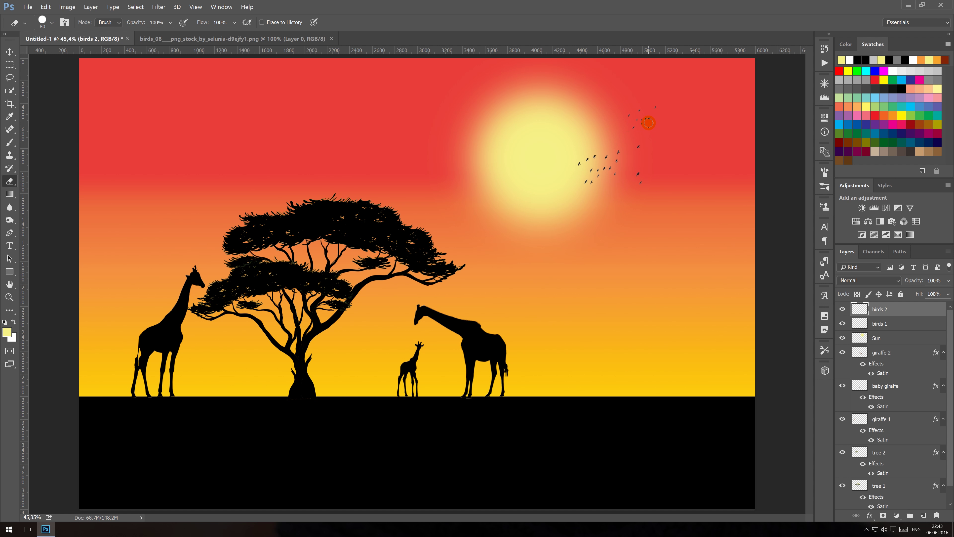
{"action": "key", "text": "v"}
{"action": "mouse_move", "coordinate": [643, 121]}
{"action": "left_mouse_down"}
{"action": "mouse_move", "coordinate": [664, 125]}
{"action": "mouse_move", "coordinate": [494, 112]}
{"action": "mouse_move", "coordinate": [511, 121]}
{"action": "left_mouse_up"}
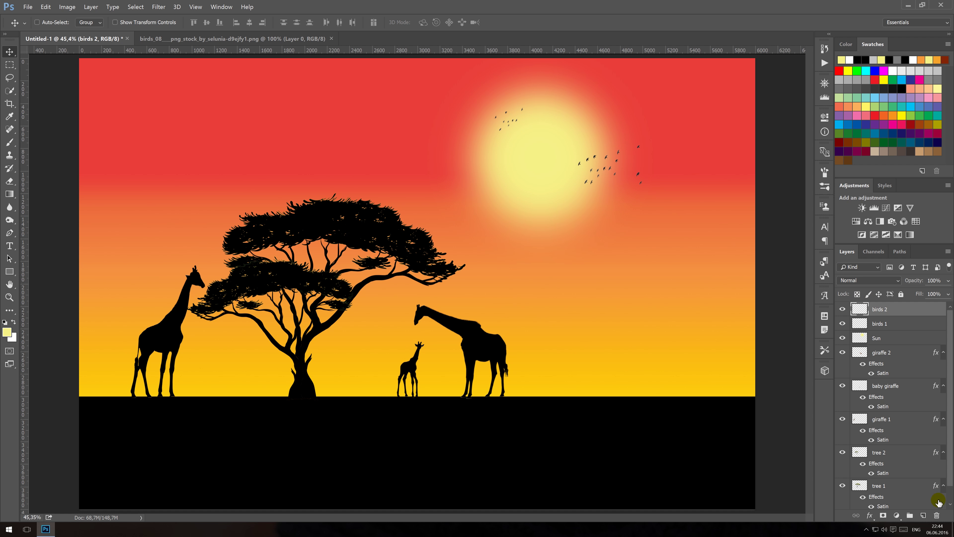
Step: Add a new empty layer named 'grass'
{"action": "left_click", "coordinate": [924, 515]}
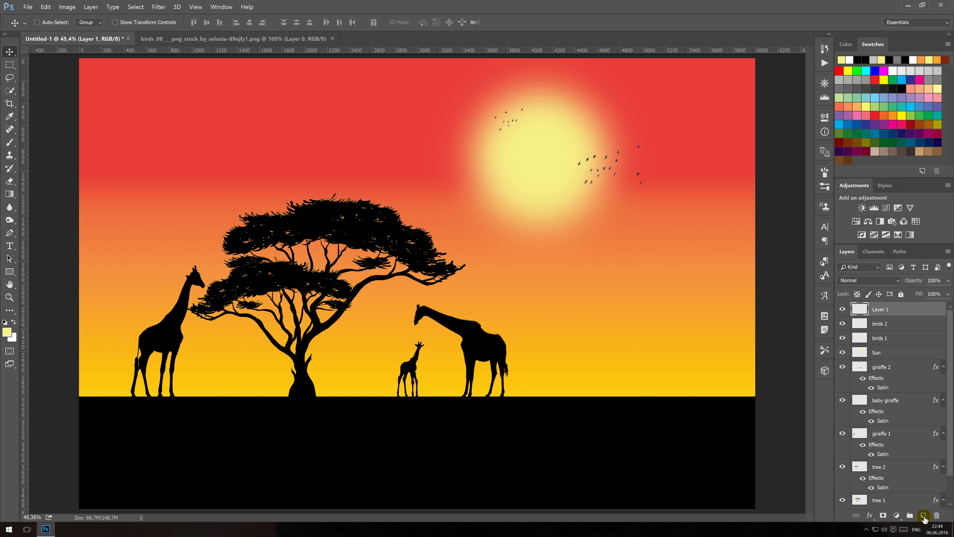
{"action": "double_click", "coordinate": [881, 310]}
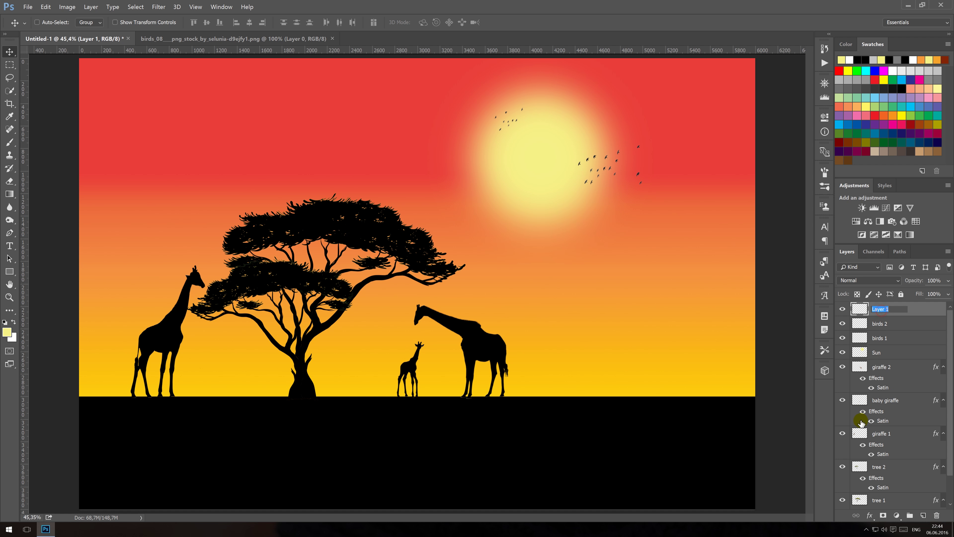
{"action": "type", "text": "grass"}
{"action": "key", "text": "Return"}
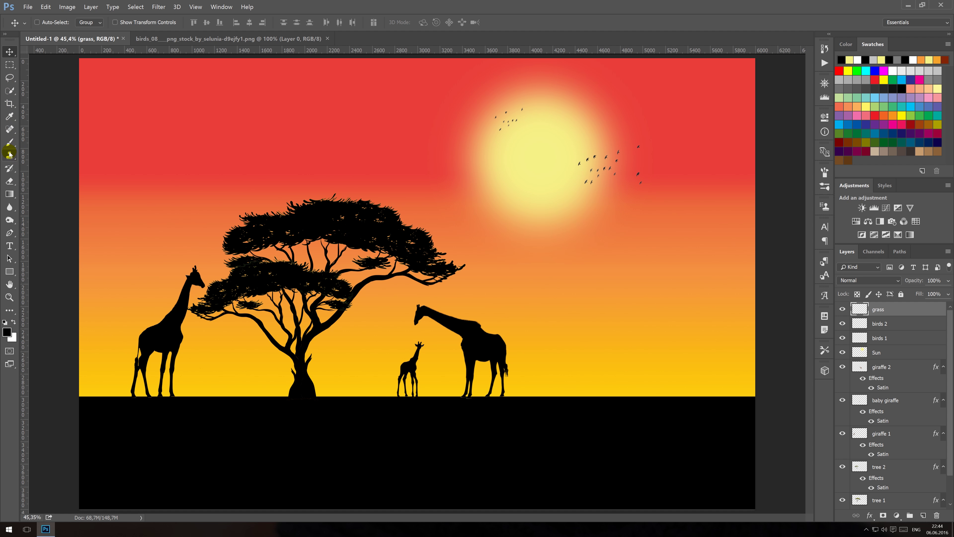
Step: Select the Brush tool with the 700 px grass preset
{"action": "left_click", "coordinate": [10, 142]}
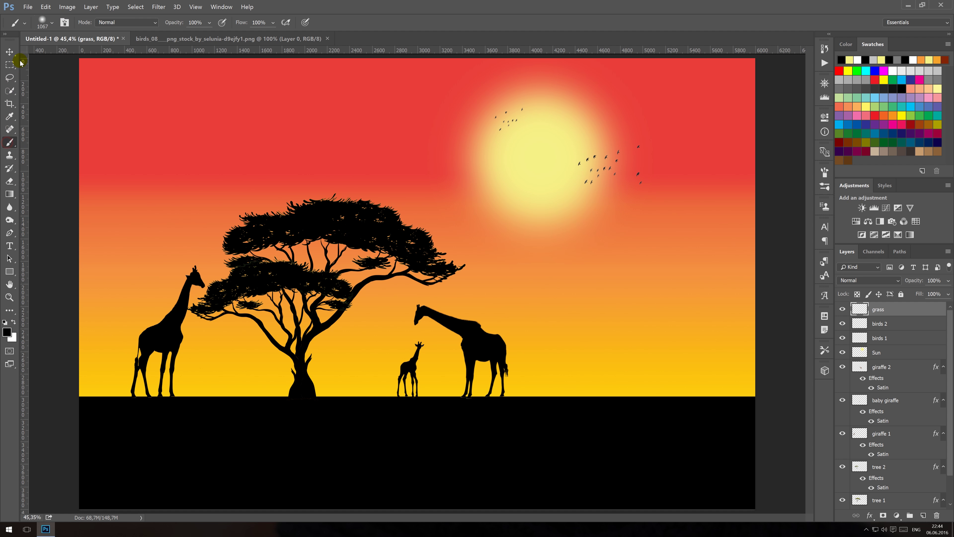
{"action": "left_click", "coordinate": [52, 24]}
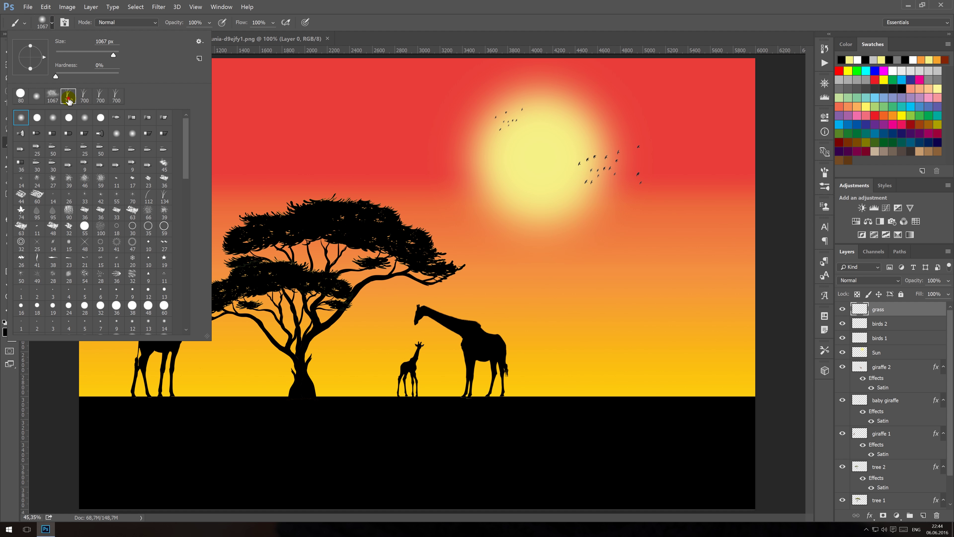
{"action": "double_click", "coordinate": [69, 99]}
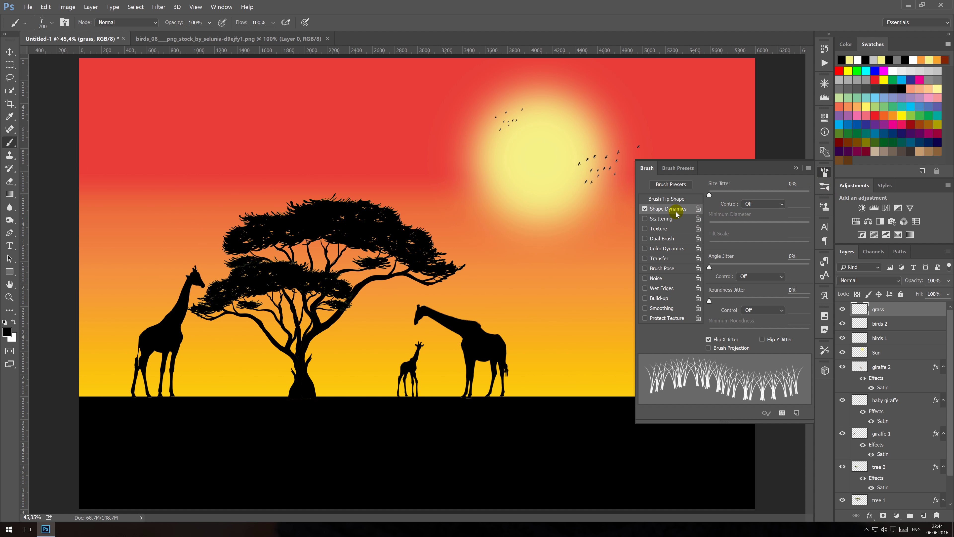
{"action": "left_click", "coordinate": [795, 168]}
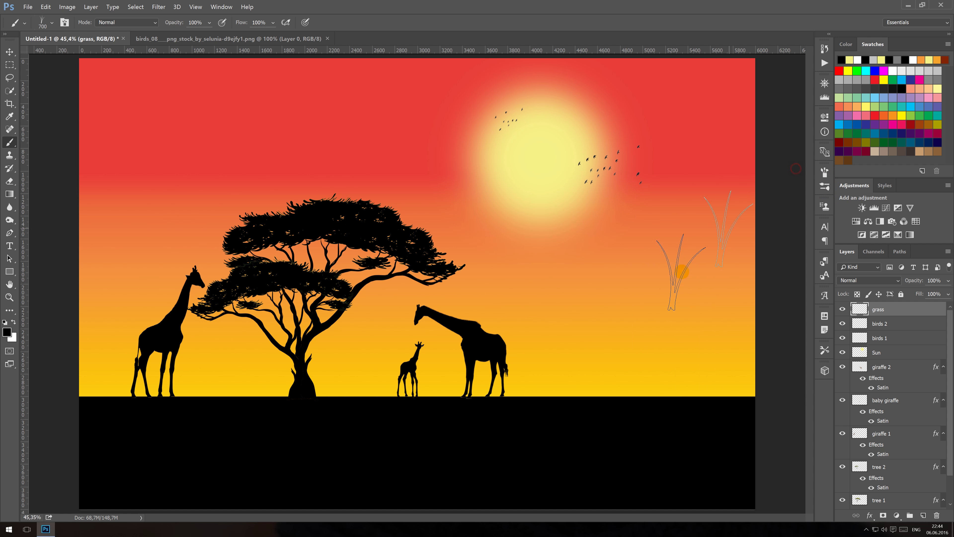
Step: Paint black grass along the horizon, adjusting the grass brush size around the stroke
{"action": "key", "text": "bracketleft"}
{"action": "key", "text": "bracketleft"}
{"action": "key", "text": "bracketleft"}
{"action": "key", "text": "bracketleft"}
{"action": "key", "text": "bracketleft"}
{"action": "key", "text": "bracketleft"}
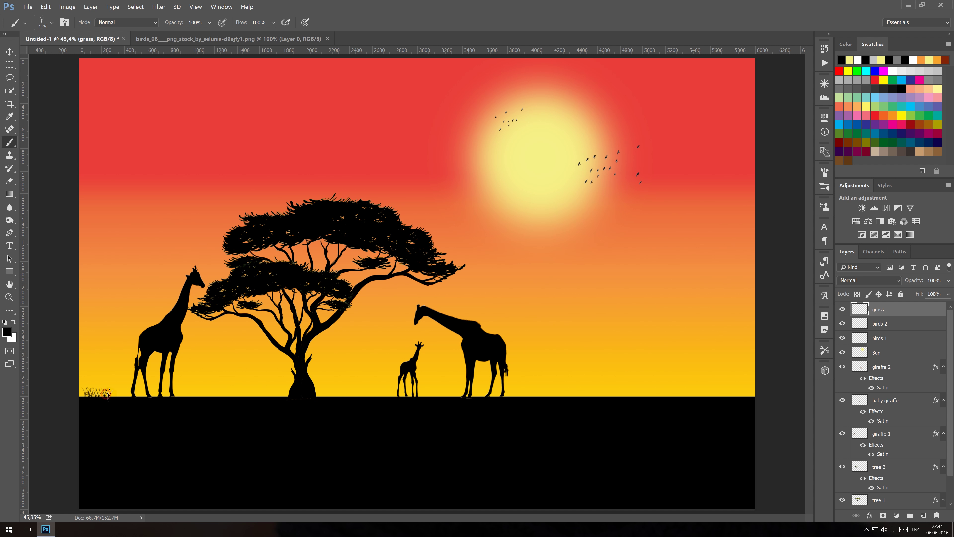
{"action": "left_click_drag", "start_coordinate": [107, 393], "coordinate": [750, 393]}
{"action": "key", "text": "bracketright"}
{"action": "left_click", "coordinate": [52, 23]}
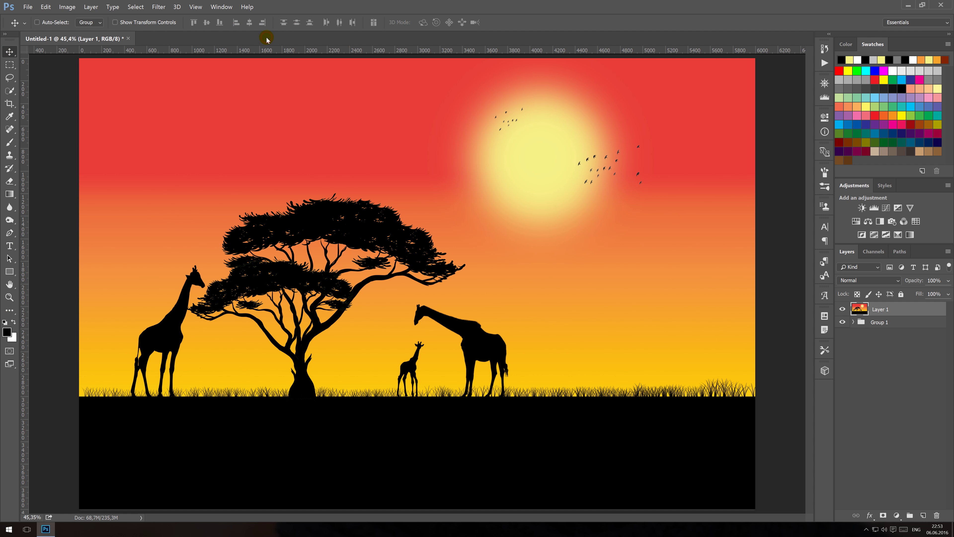
Step: Drop the blue grunge texture into Untitled-1 as Layer 2 and scale it to fill the canvas
{"action": "right_click", "coordinate": [267, 39]}
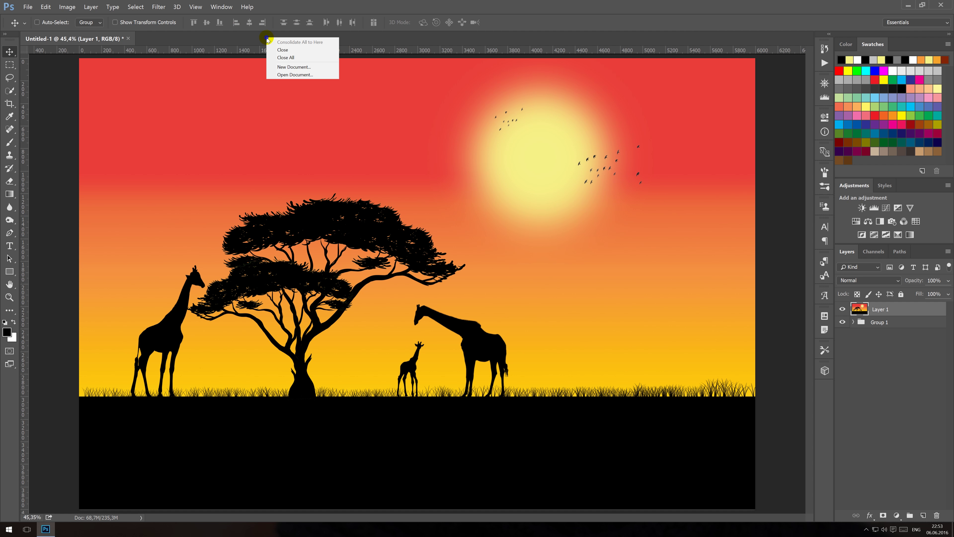
{"action": "left_click", "coordinate": [286, 74]}
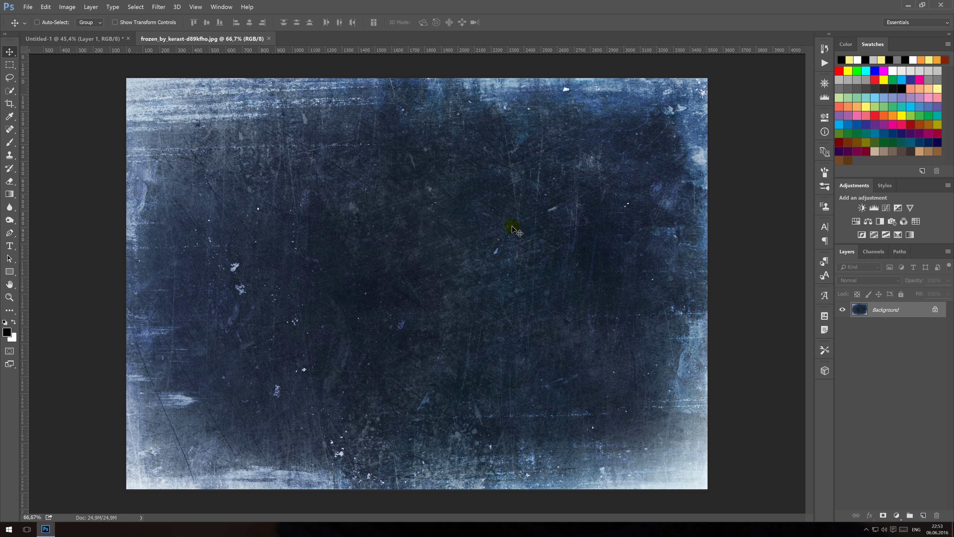
{"action": "left_click_drag", "start_coordinate": [526, 259], "coordinate": [98, 39]}
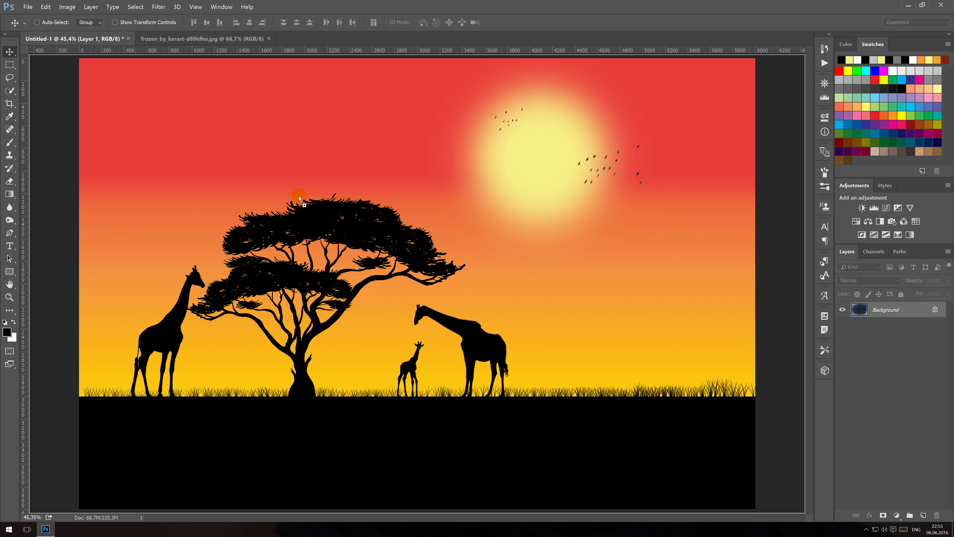
{"action": "mouse_move", "coordinate": [98, 40]}
{"action": "left_mouse_down"}
{"action": "mouse_move", "coordinate": [308, 206]}
{"action": "mouse_move", "coordinate": [360, 191]}
{"action": "left_mouse_up"}
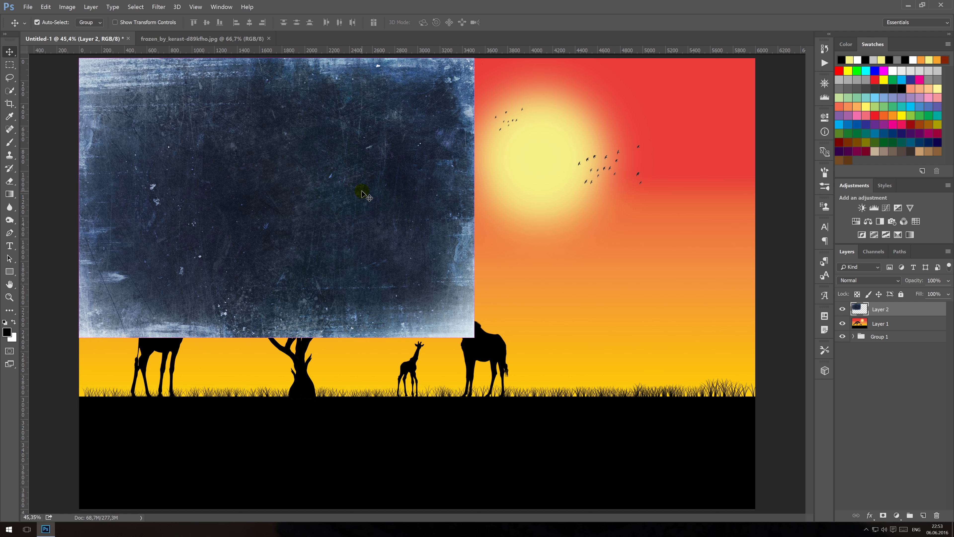
{"action": "key", "text": "ctrl+t"}
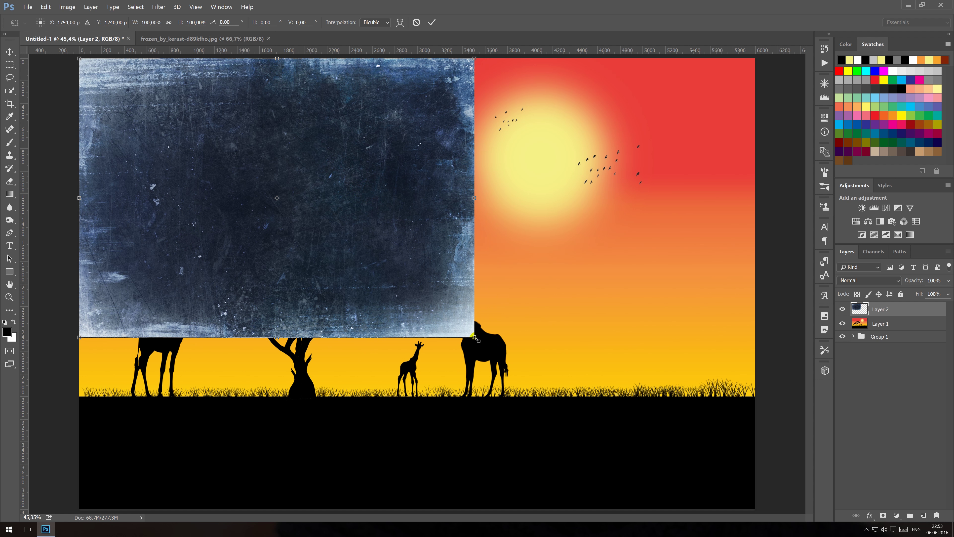
{"action": "left_click_drag", "start_coordinate": [484, 348], "coordinate": [752, 505]}
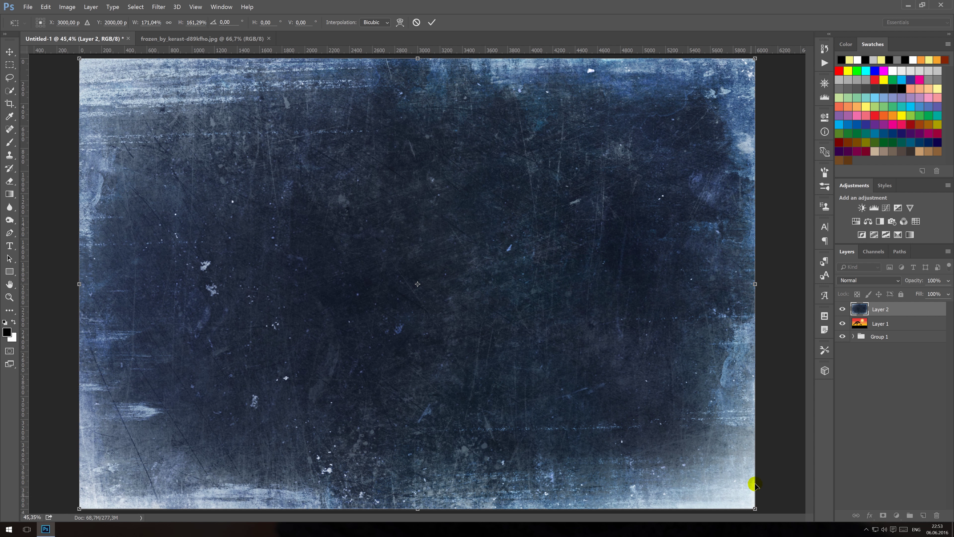
{"action": "key", "text": "Return"}
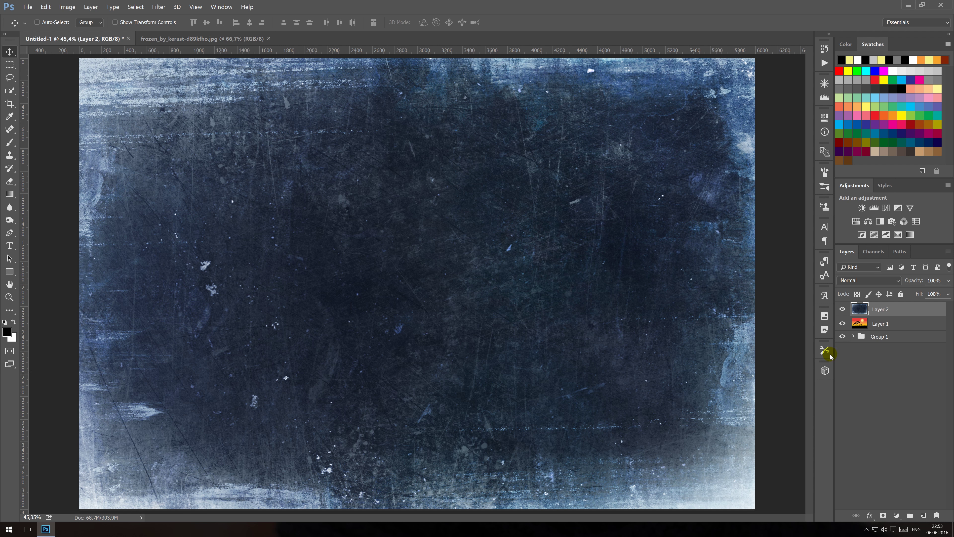
Step: Set Layer 2 to Screen, then stamp Layers 1 and 2 into a merged layer named savanna
{"action": "left_click", "coordinate": [858, 281]}
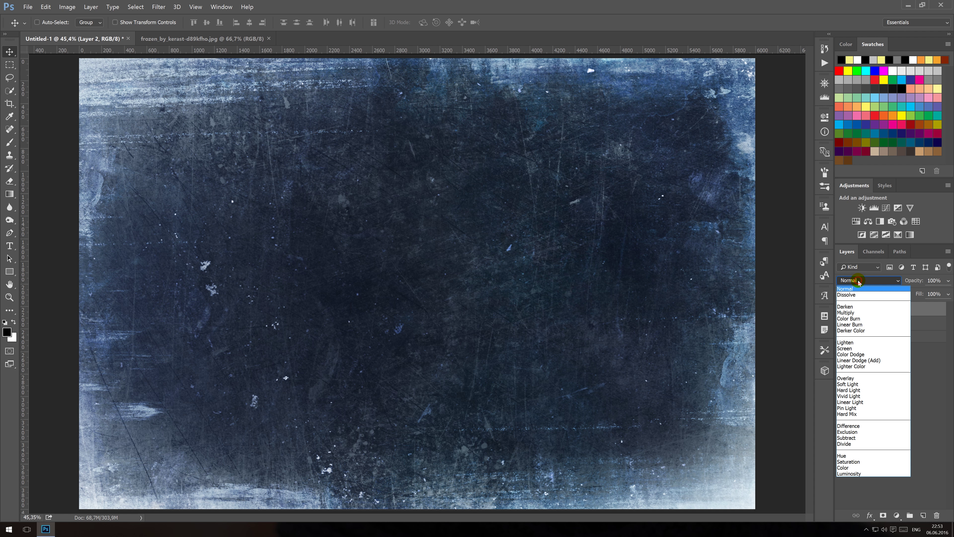
{"action": "left_click", "coordinate": [856, 348]}
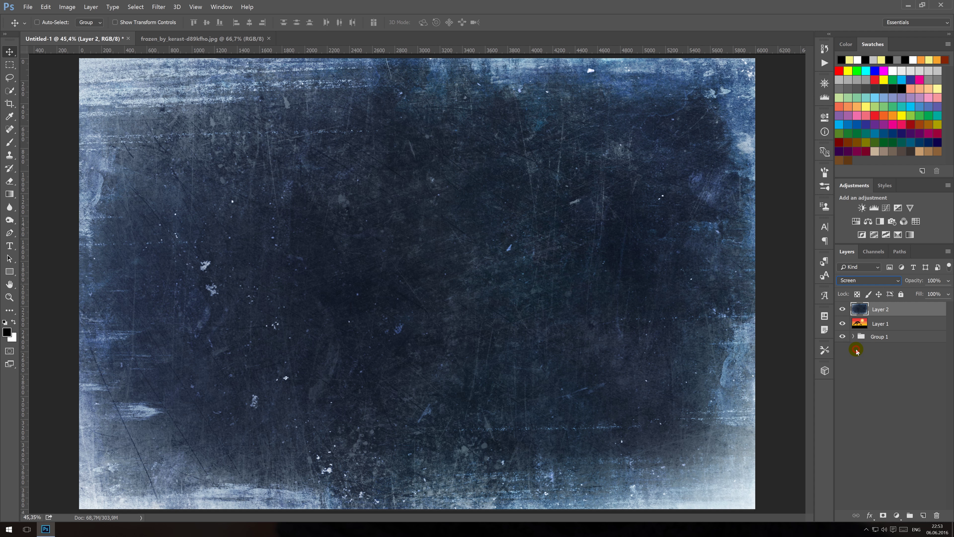
{"action": "left_click", "coordinate": [881, 326]}
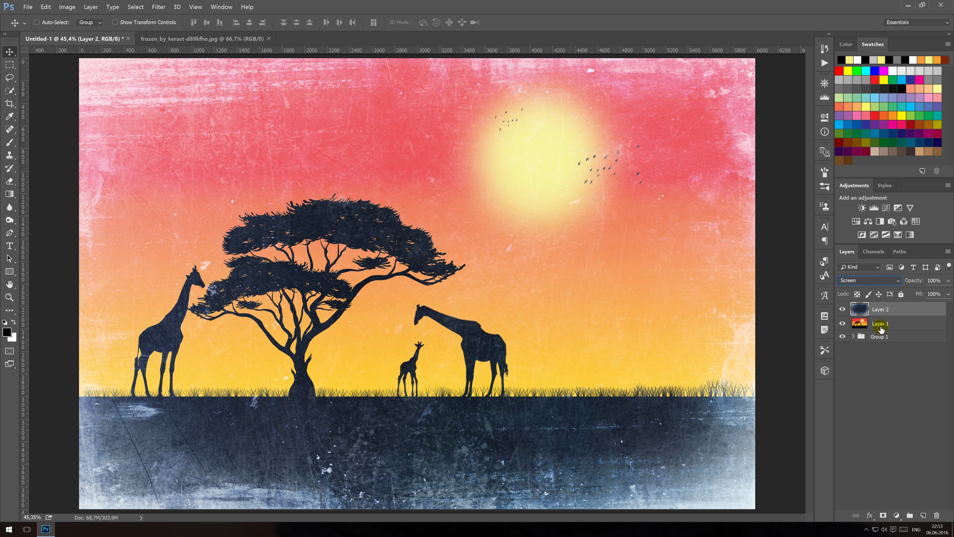
{"action": "left_click", "coordinate": [881, 325], "text": "ctrl"}
{"action": "key", "text": "ctrl+shift+alt+e"}
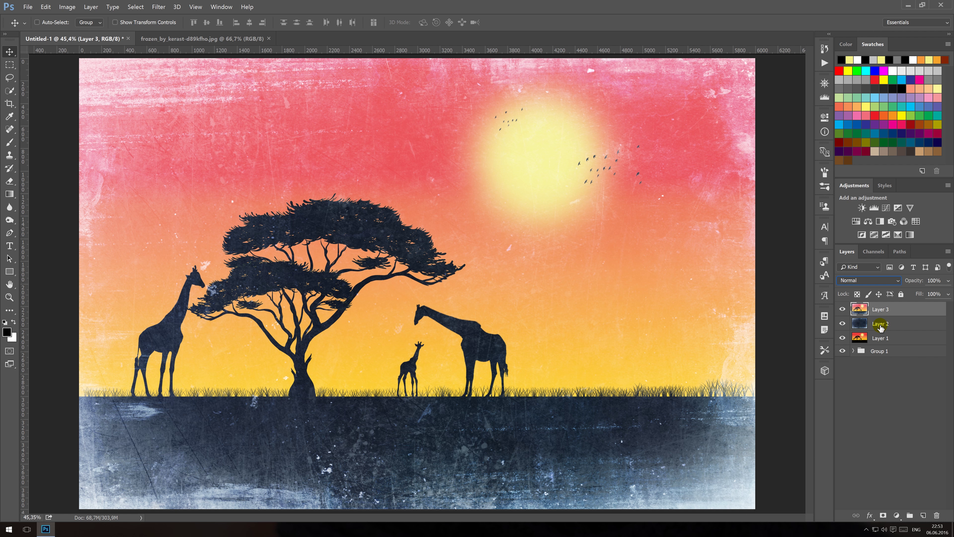
{"action": "double_click", "coordinate": [881, 311]}
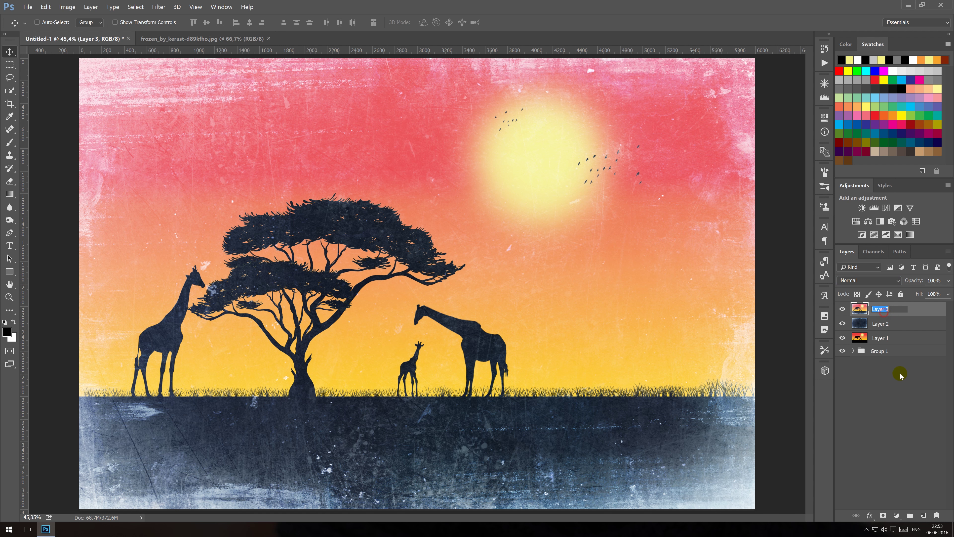
{"action": "type", "text": "savanna"}
{"action": "key", "text": "Return"}
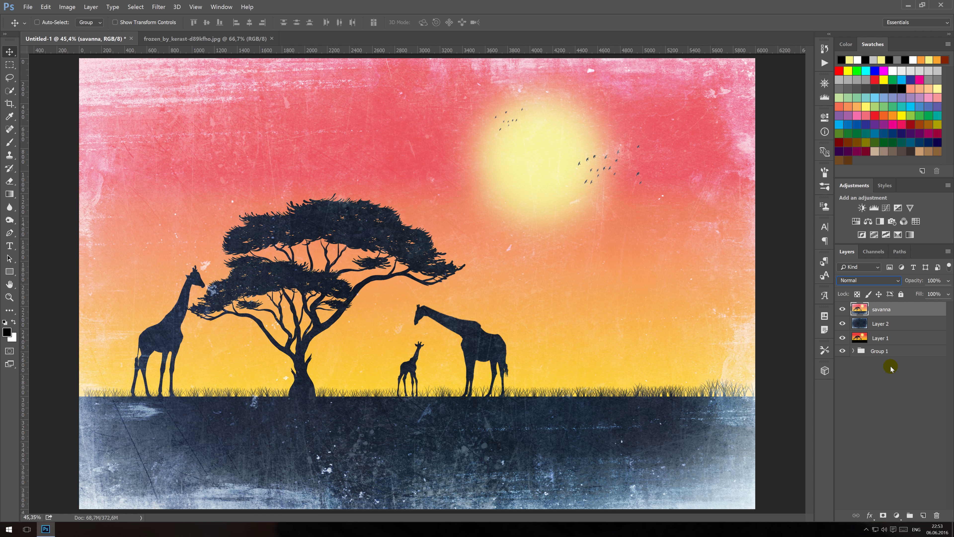
Step: Add a Brightness/Contrast adjustment layer above savanna with Contrast 100 and Brightness -49
{"action": "left_click", "coordinate": [861, 208]}
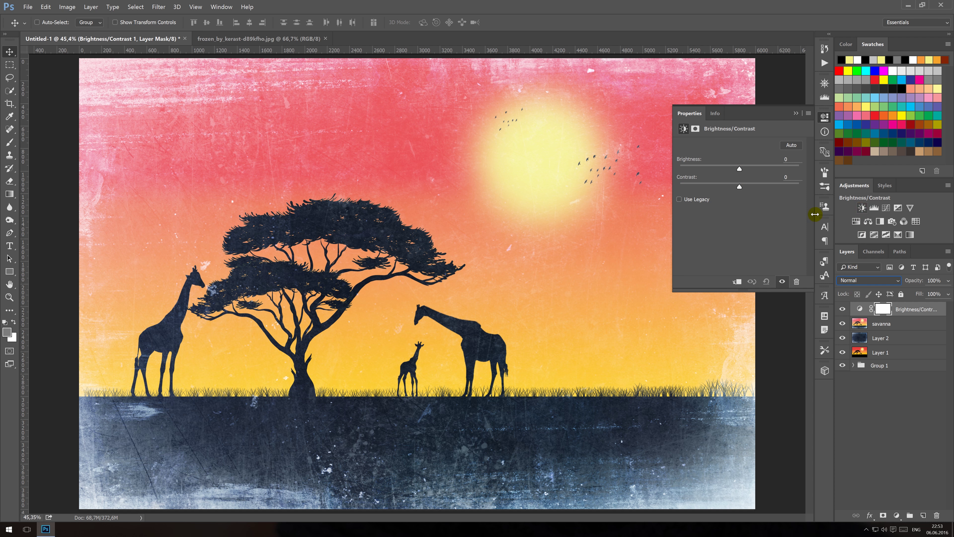
{"action": "left_click_drag", "start_coordinate": [745, 185], "coordinate": [812, 190]}
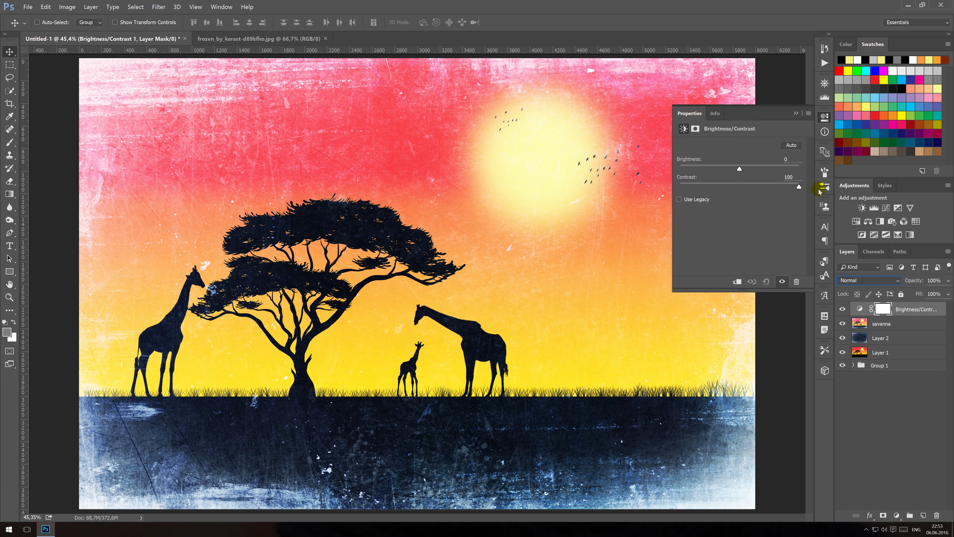
{"action": "left_click_drag", "start_coordinate": [745, 170], "coordinate": [720, 169]}
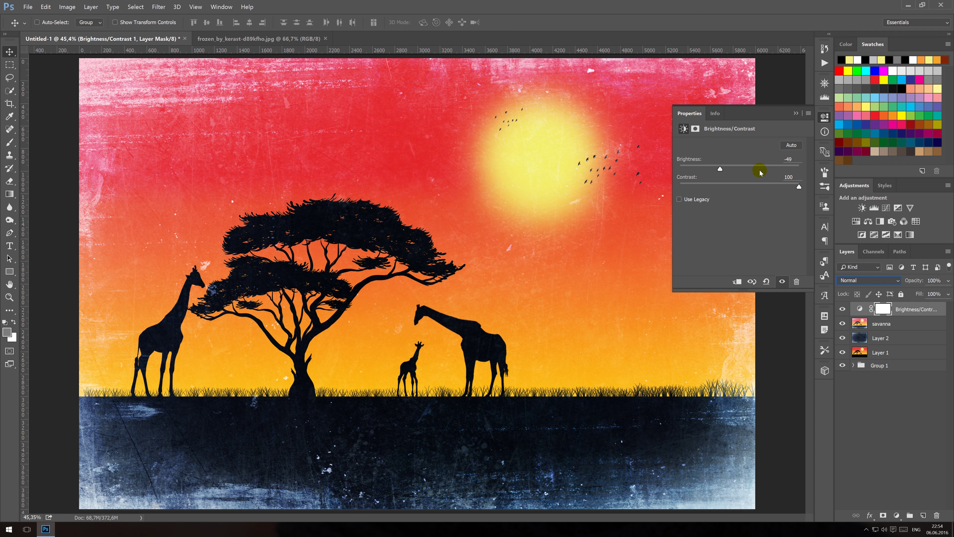
{"action": "left_click", "coordinate": [795, 117]}
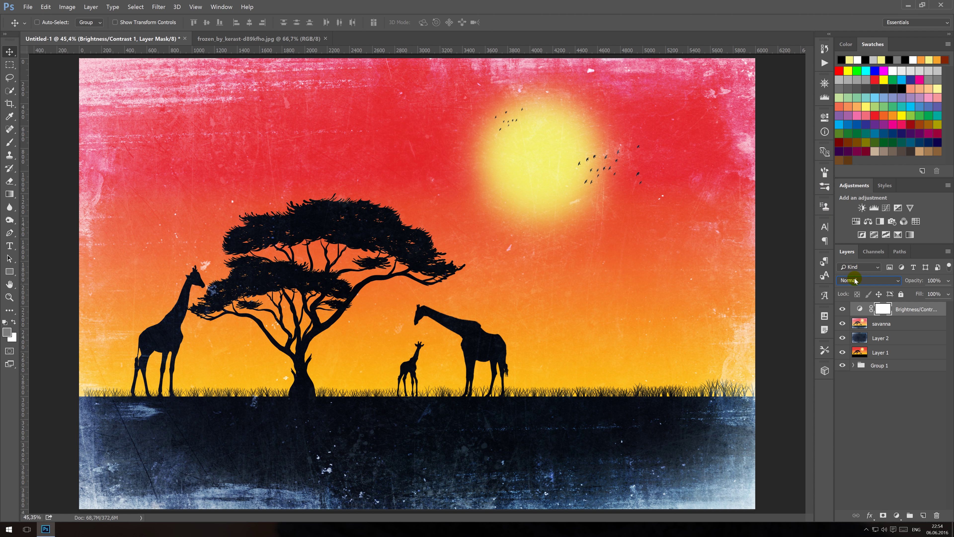